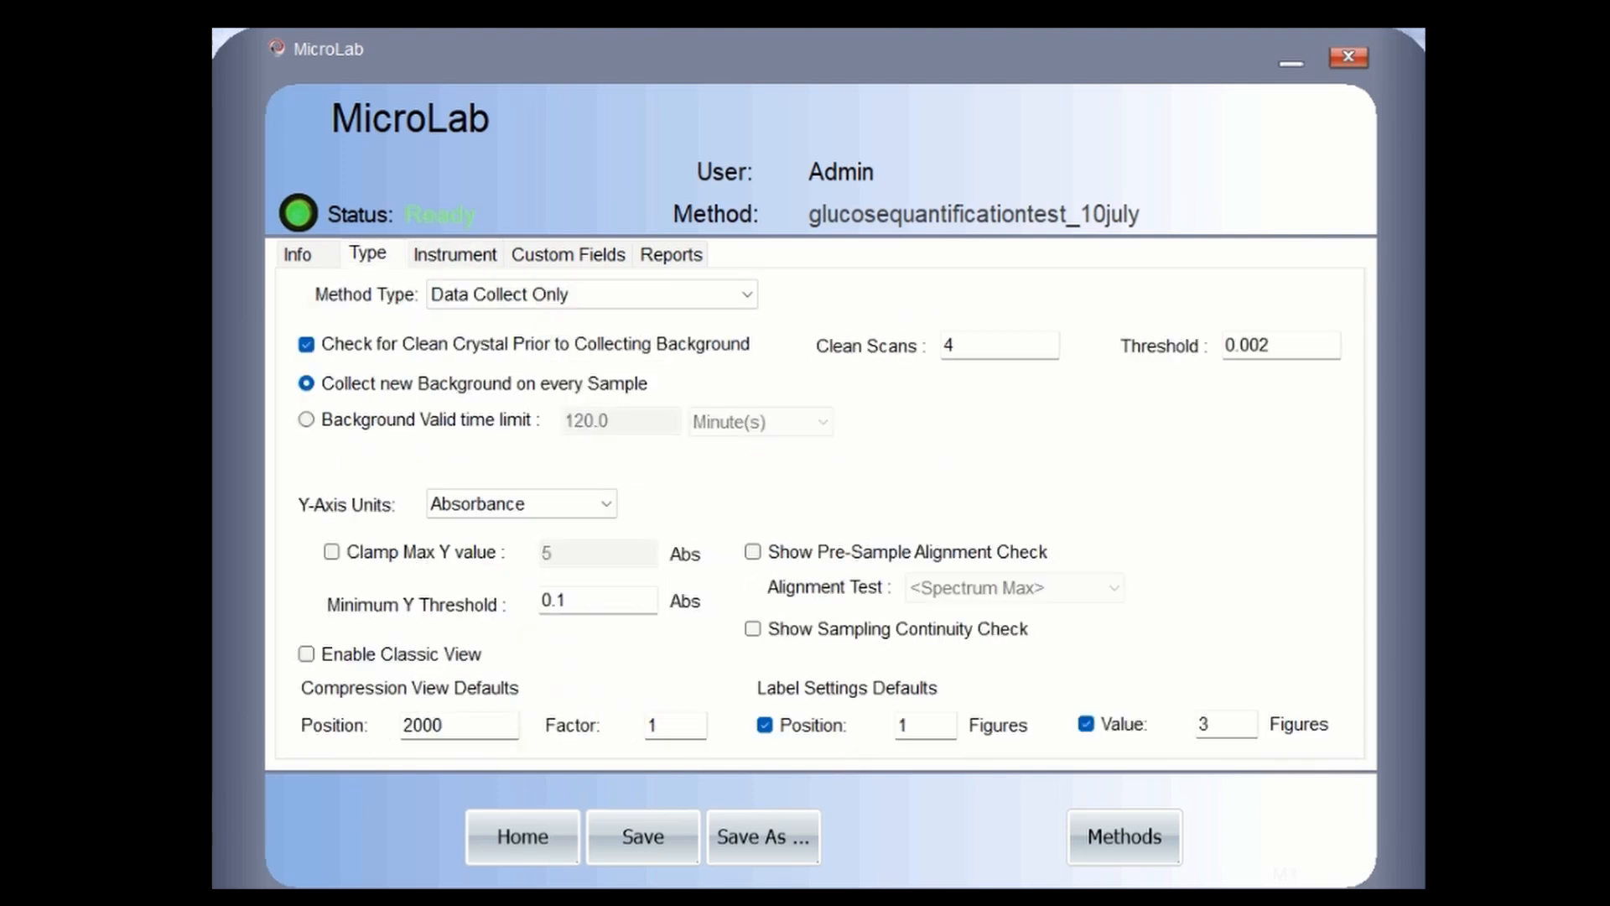
- Review the method's instrument settings and save the edited method
left_click(456, 254)
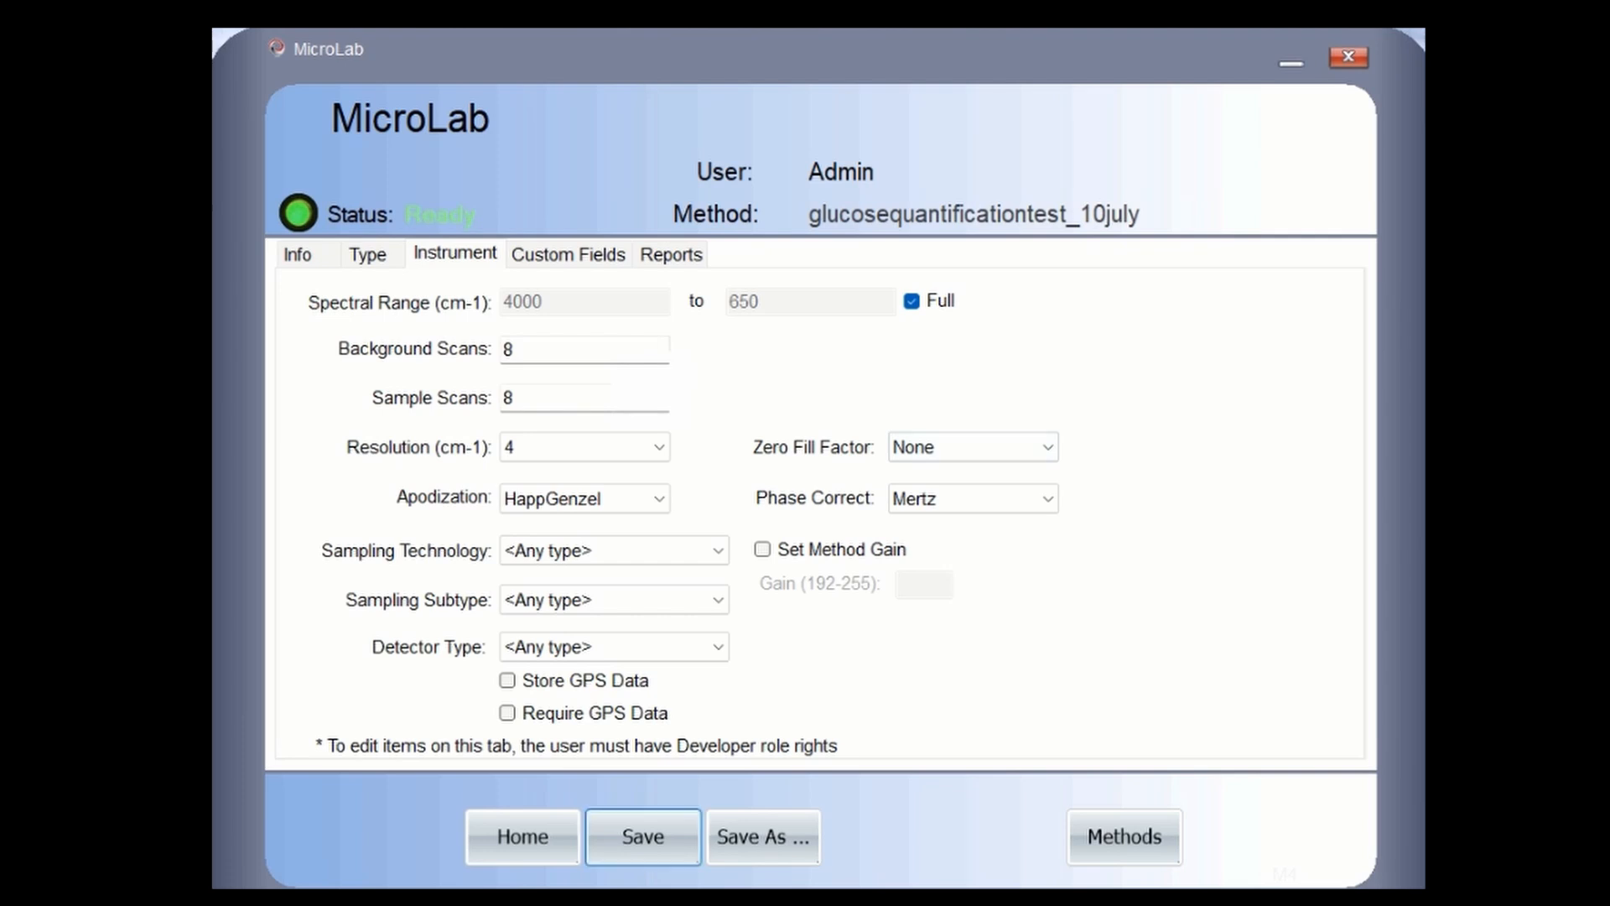
left_click(643, 837)
left_click(1124, 837)
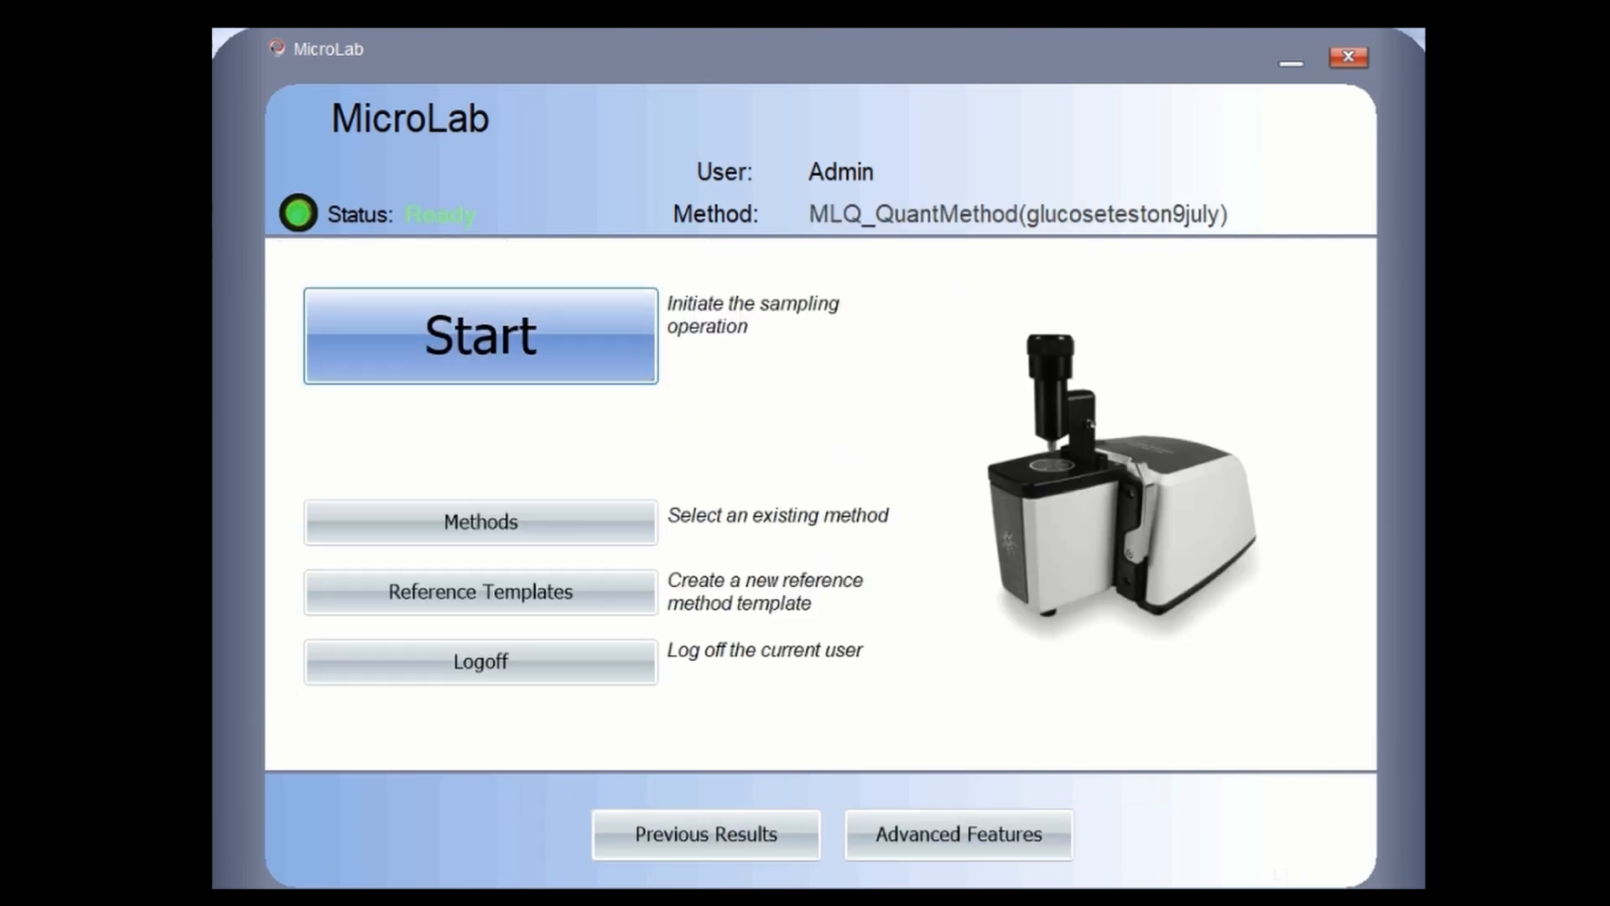
- Activate the glucosequantificationtest_10july method and begin a new sampling run
left_click(482, 522)
left_click(476, 495)
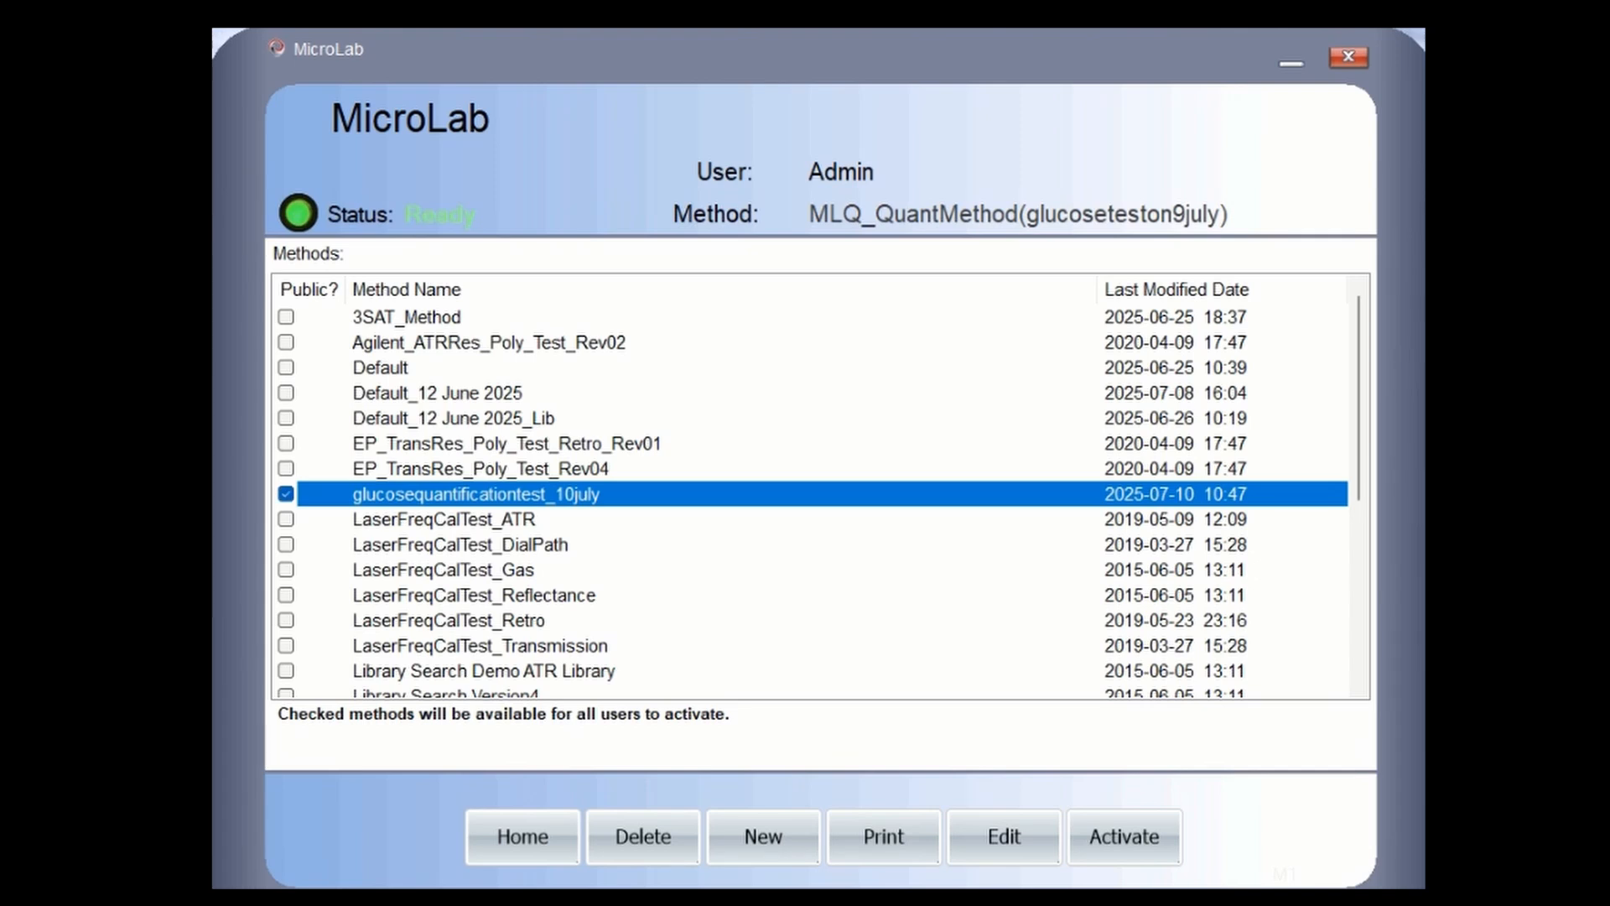
left_click(1123, 836)
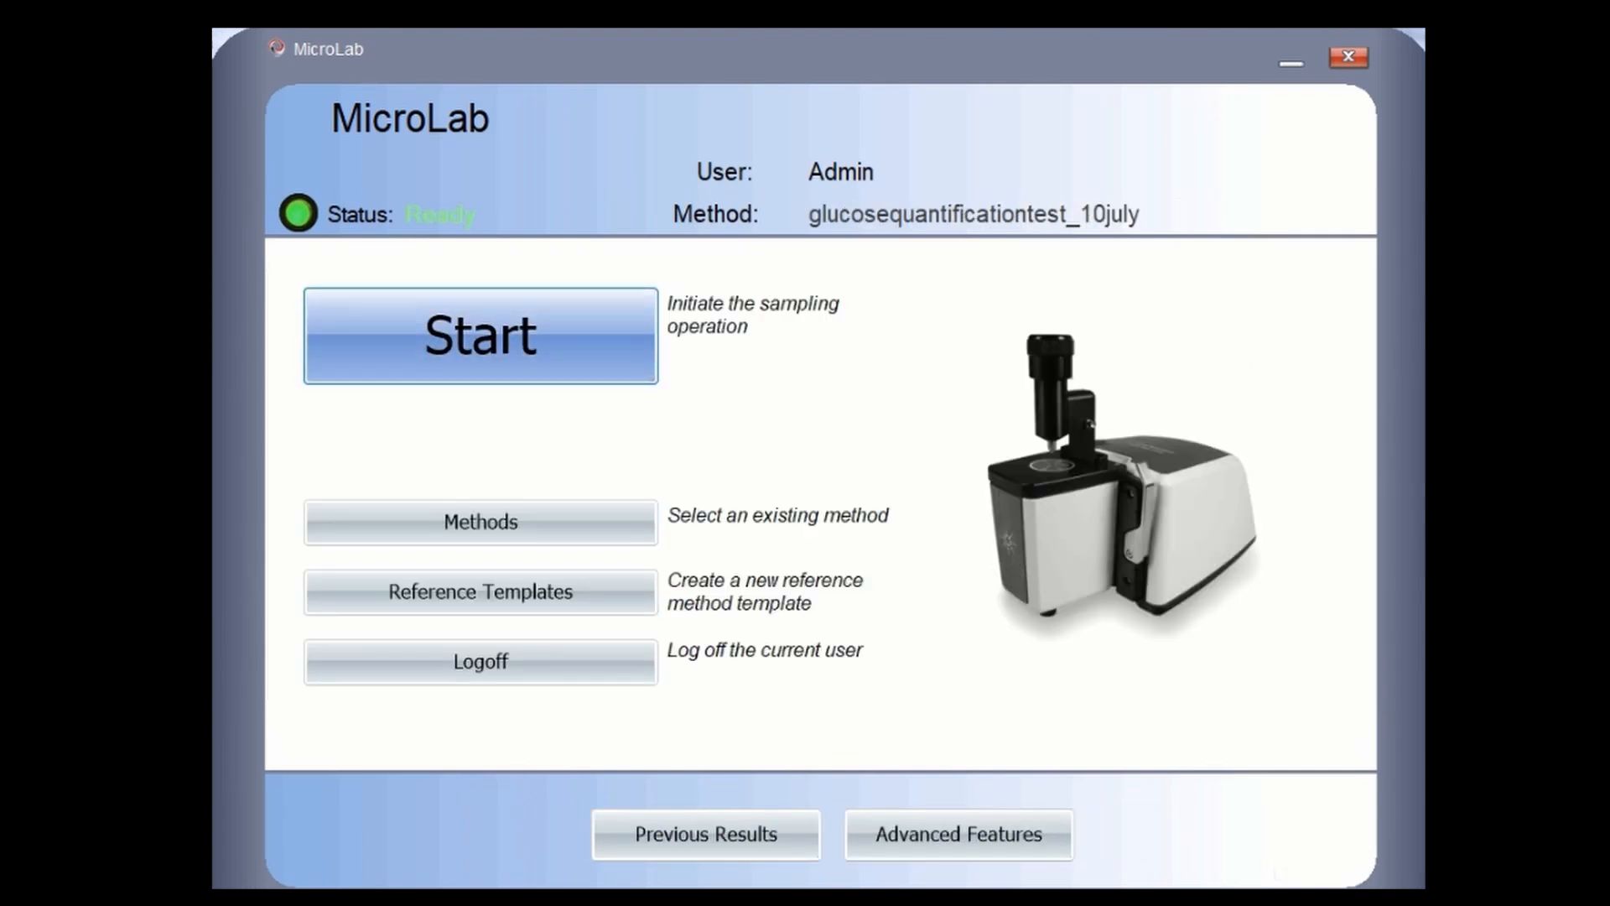
left_click(481, 337)
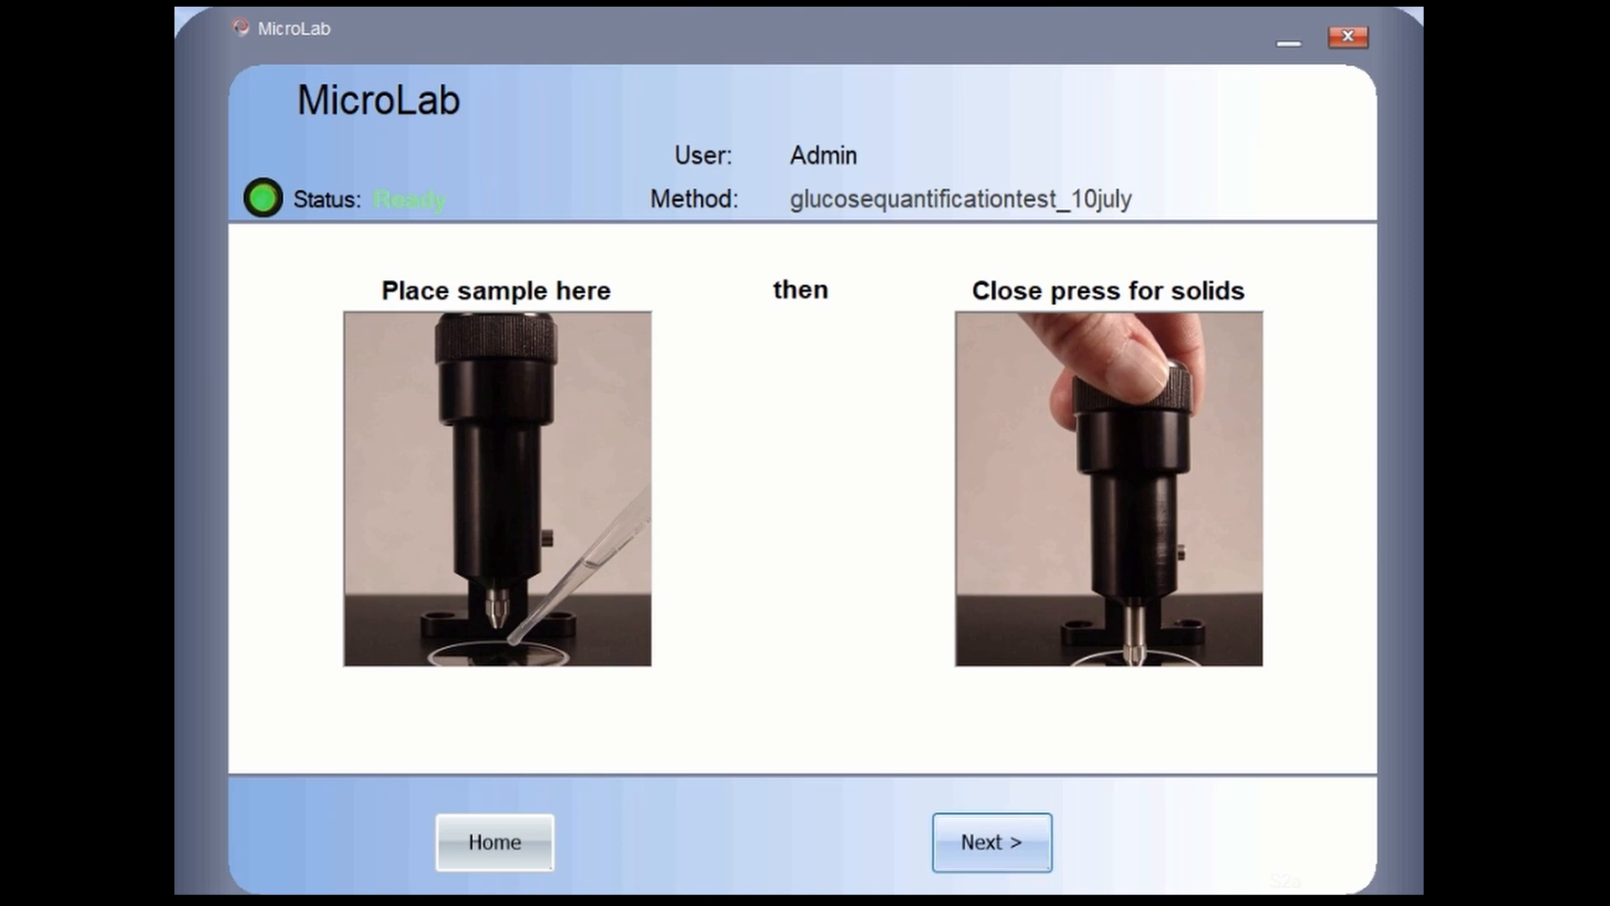
- Enter 'waterblank10july' as the Sample ID, fixing the typo, and start collecting the blank spectrum
left_click(993, 842)
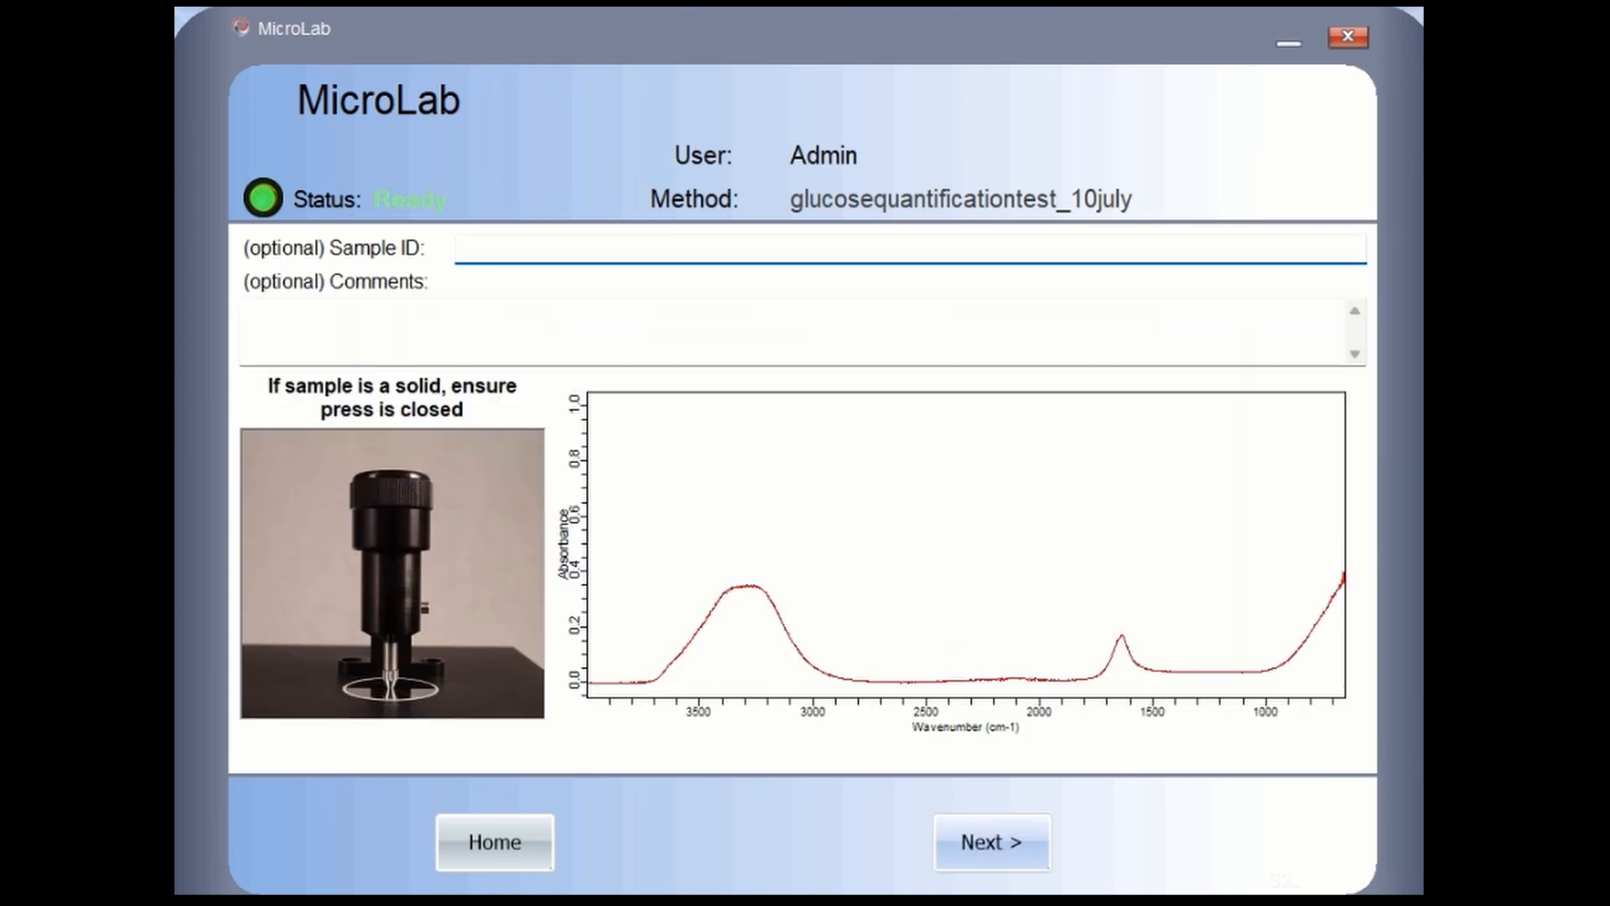
type("waterbalnk")
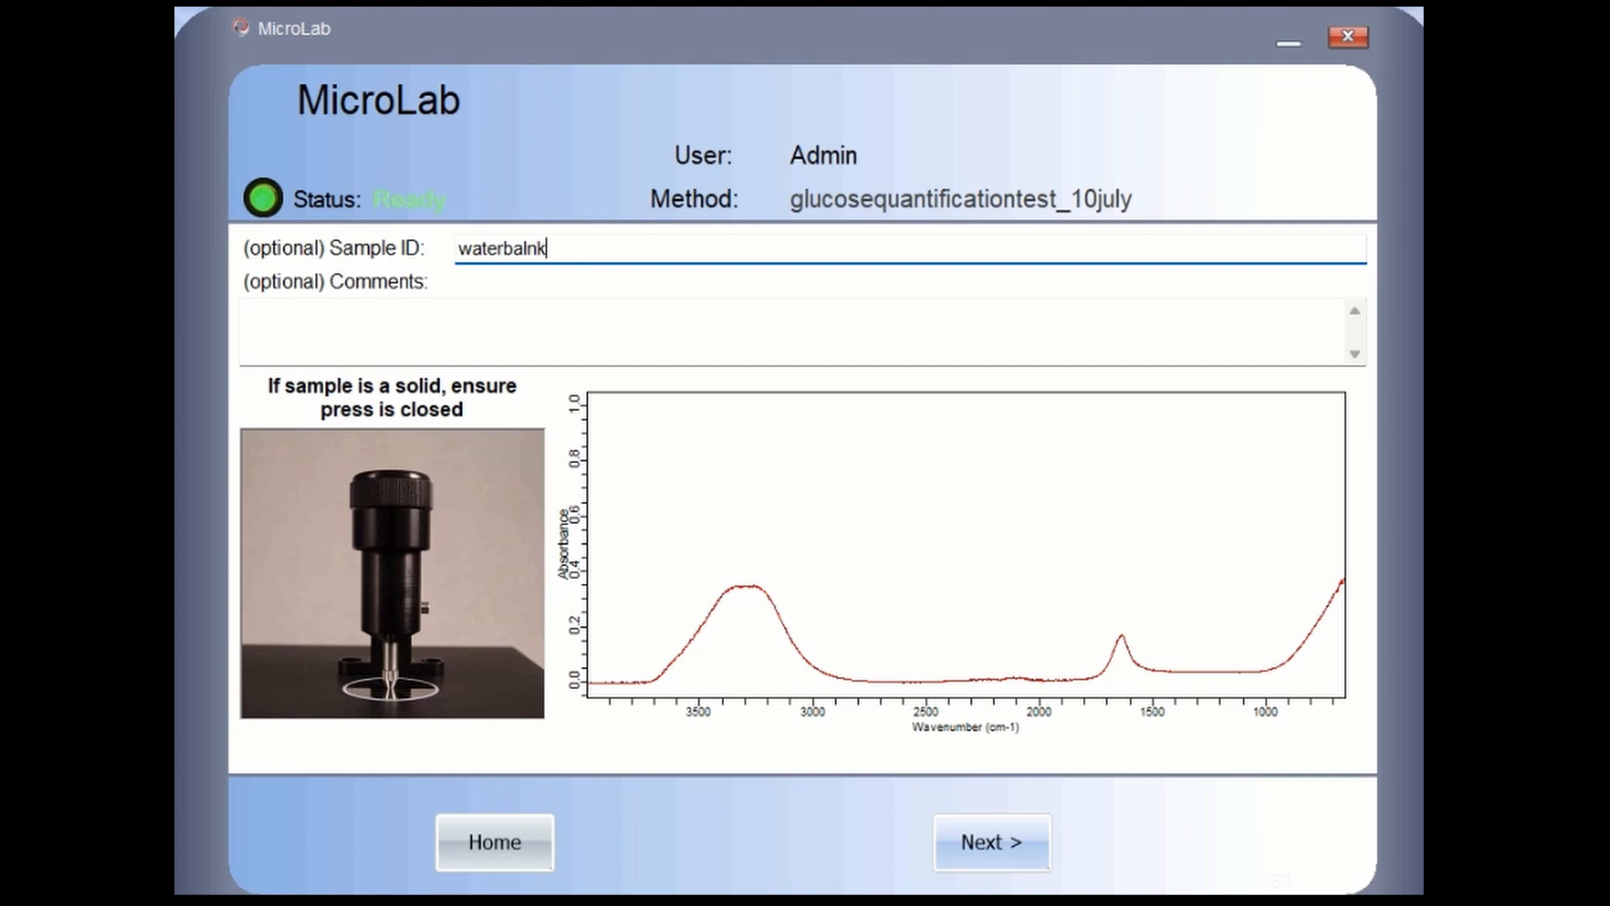
type("10july")
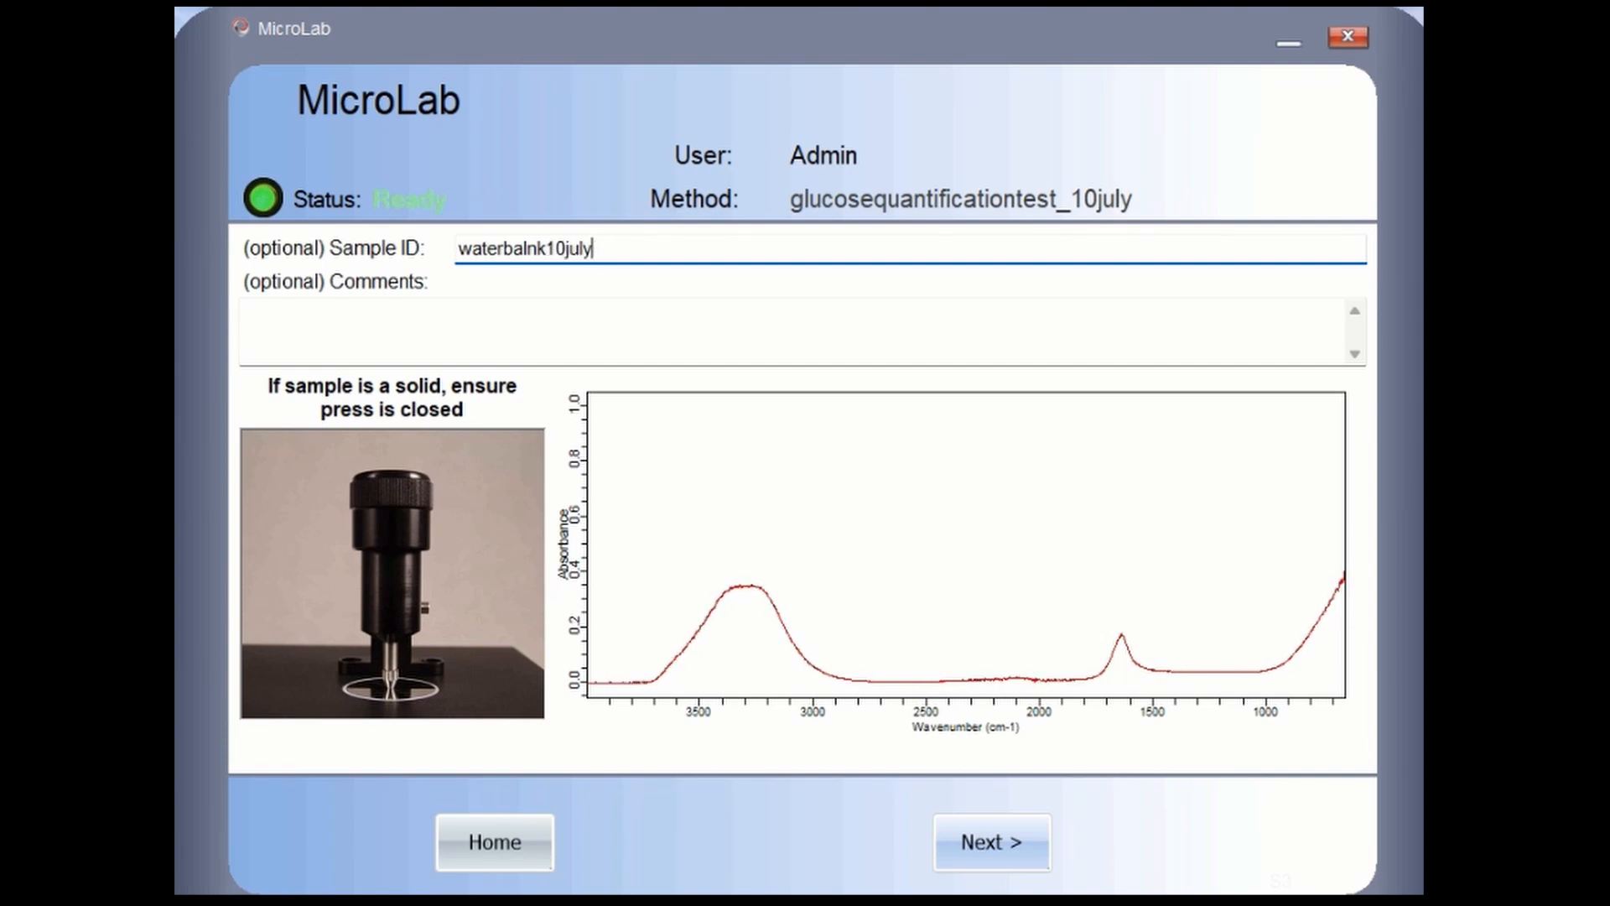
left_click(527, 250)
key("BackSpace")
type("l")
key("Return")
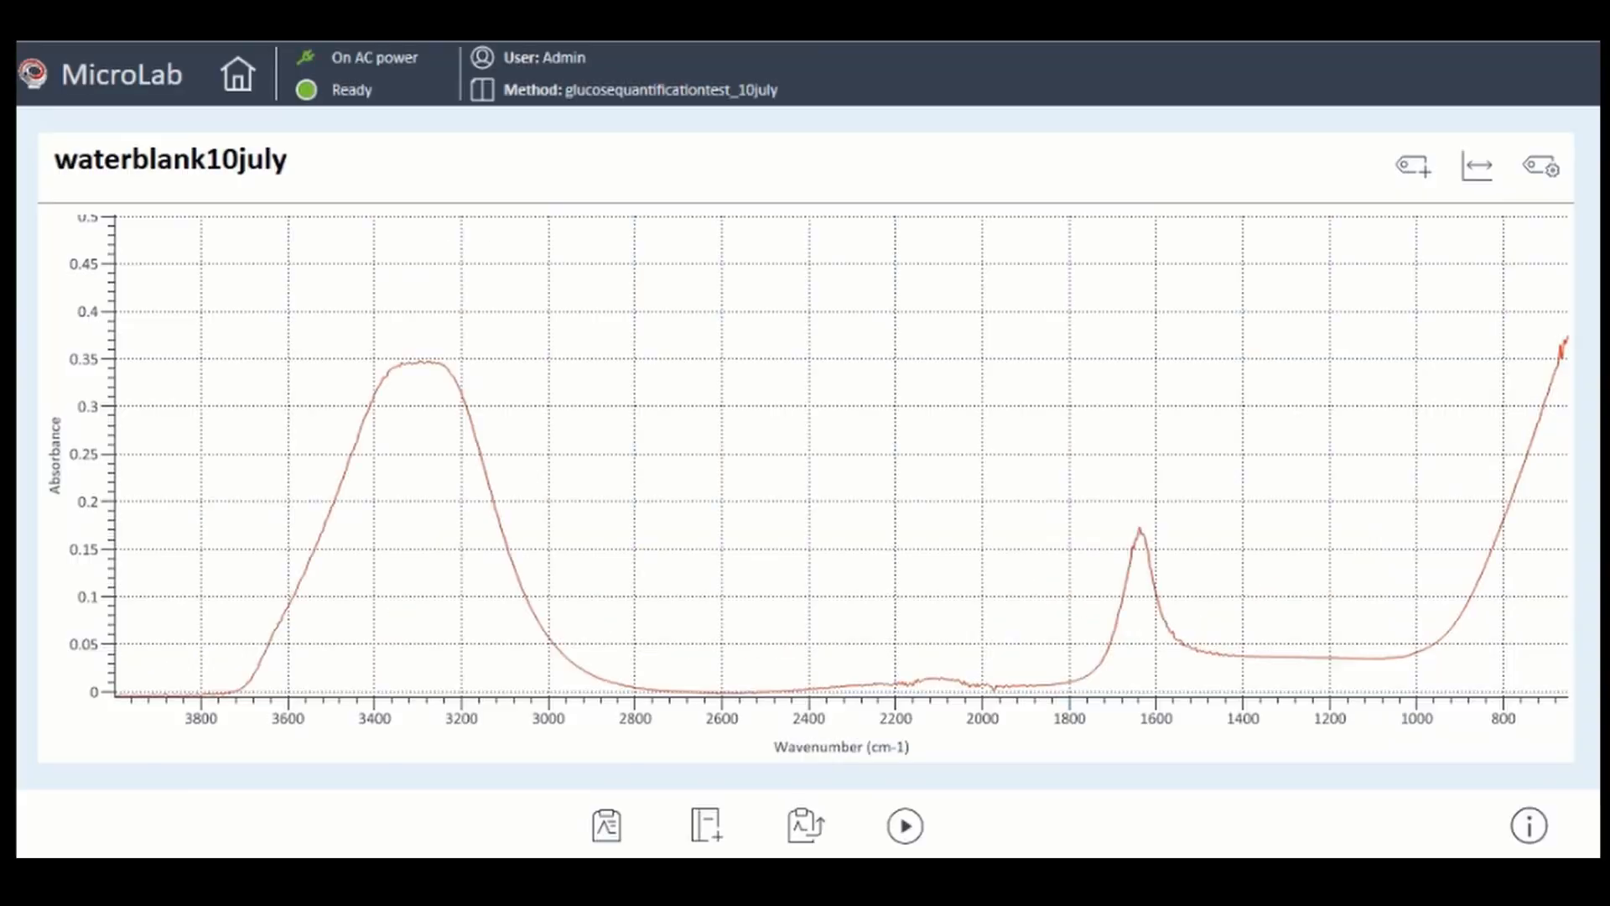
- Zoom into part of the water blank spectrum, reset the plot, and return home
left_click_drag(321, 329, 1344, 672)
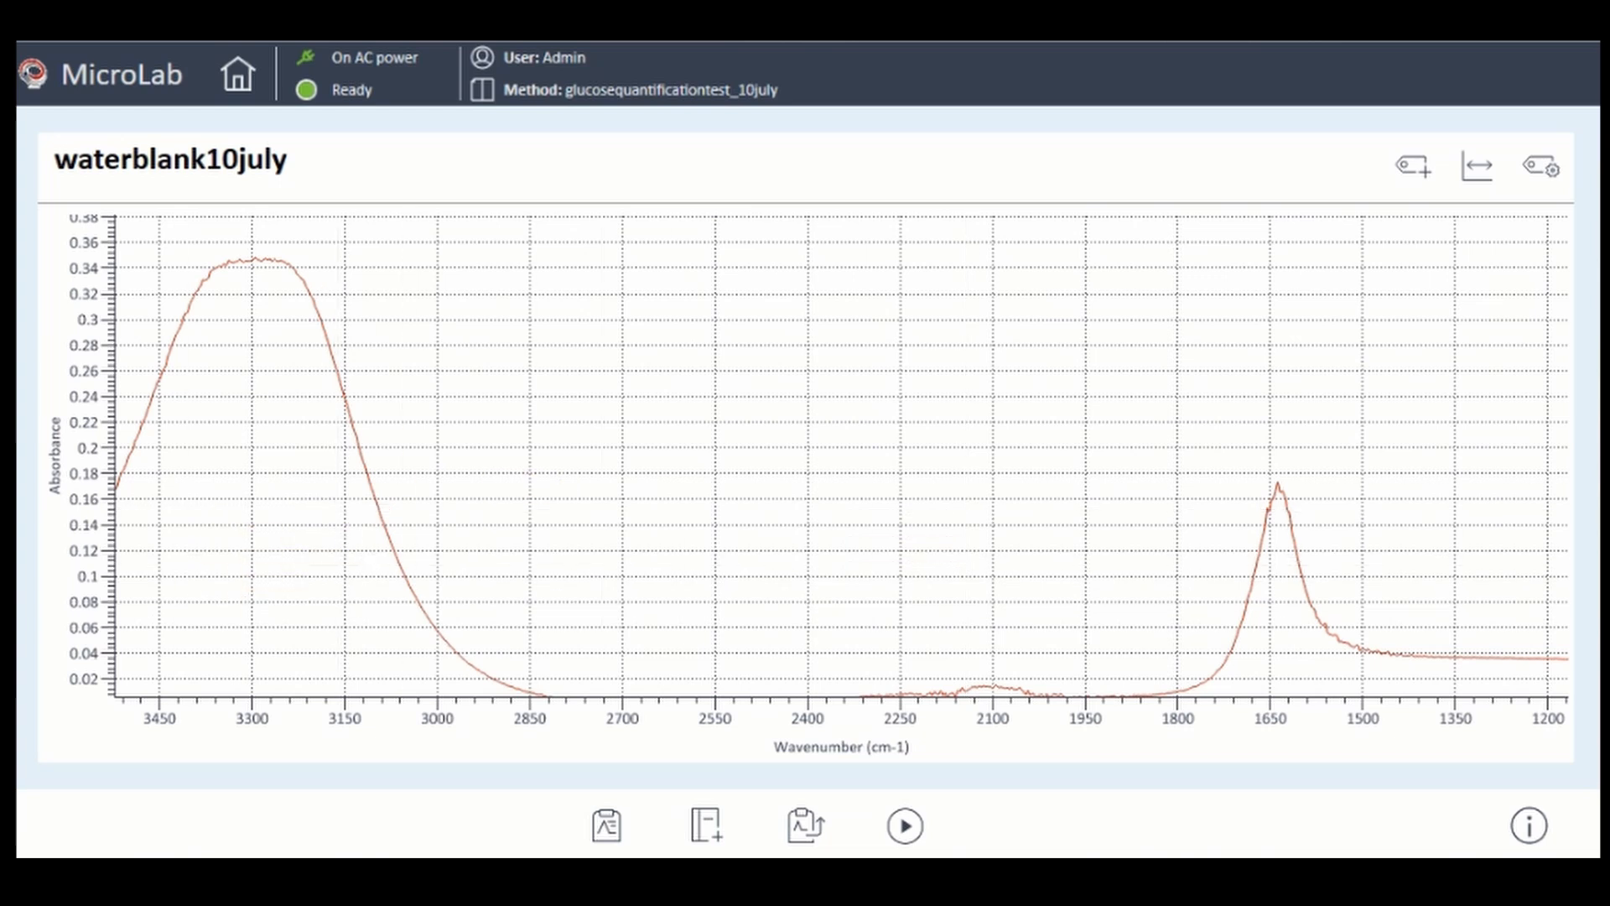
scroll(90, 654, "down", 2)
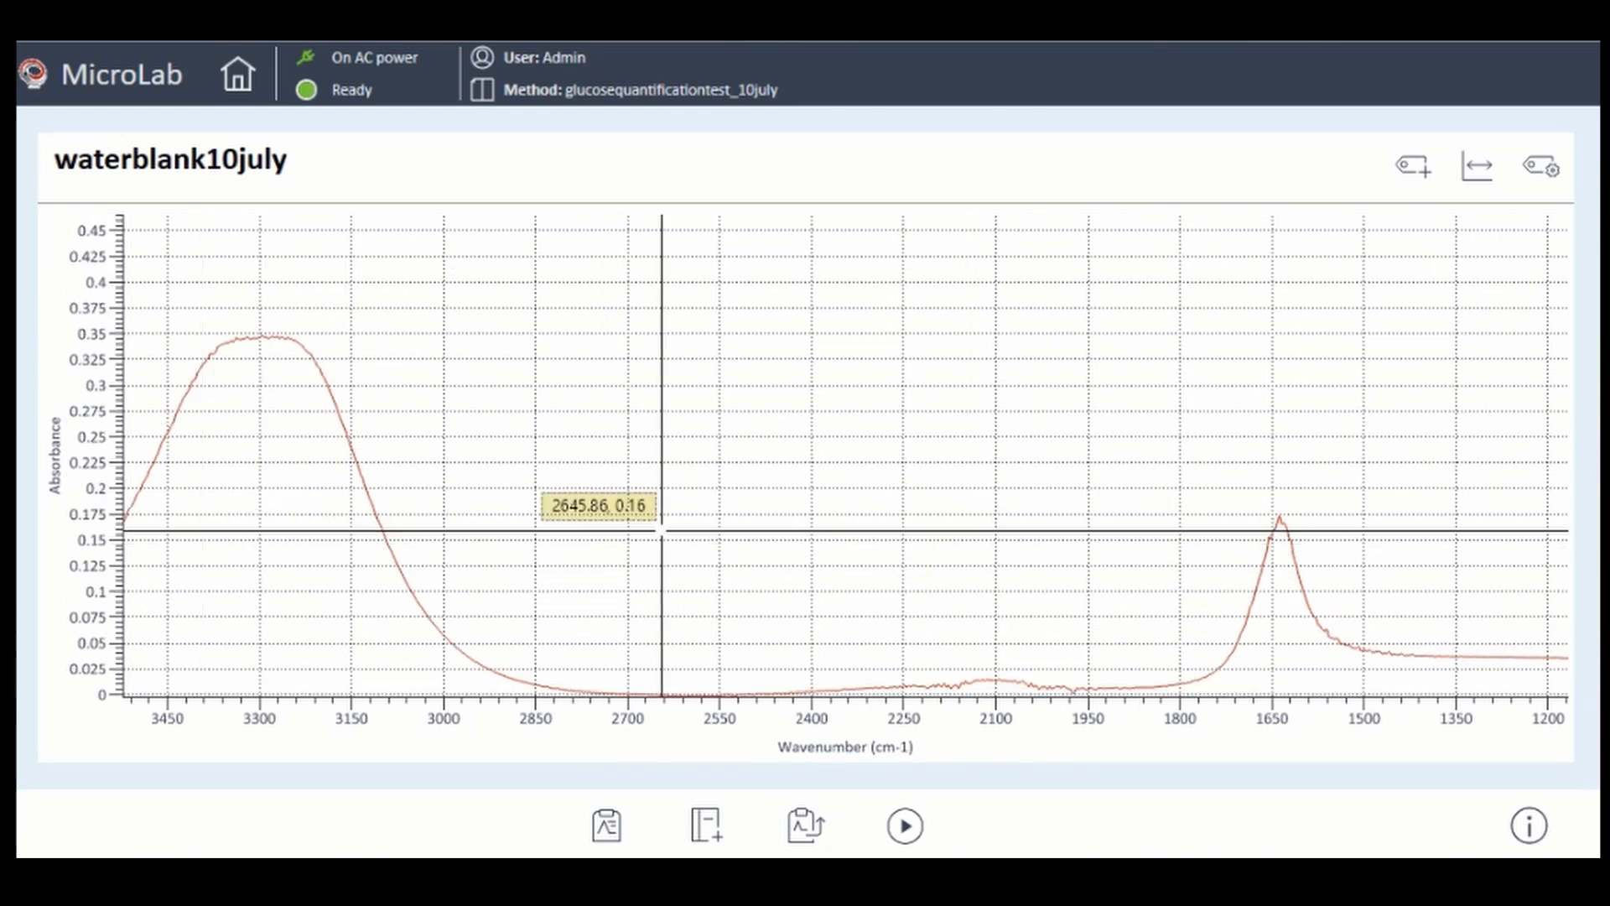
double_click(398, 692)
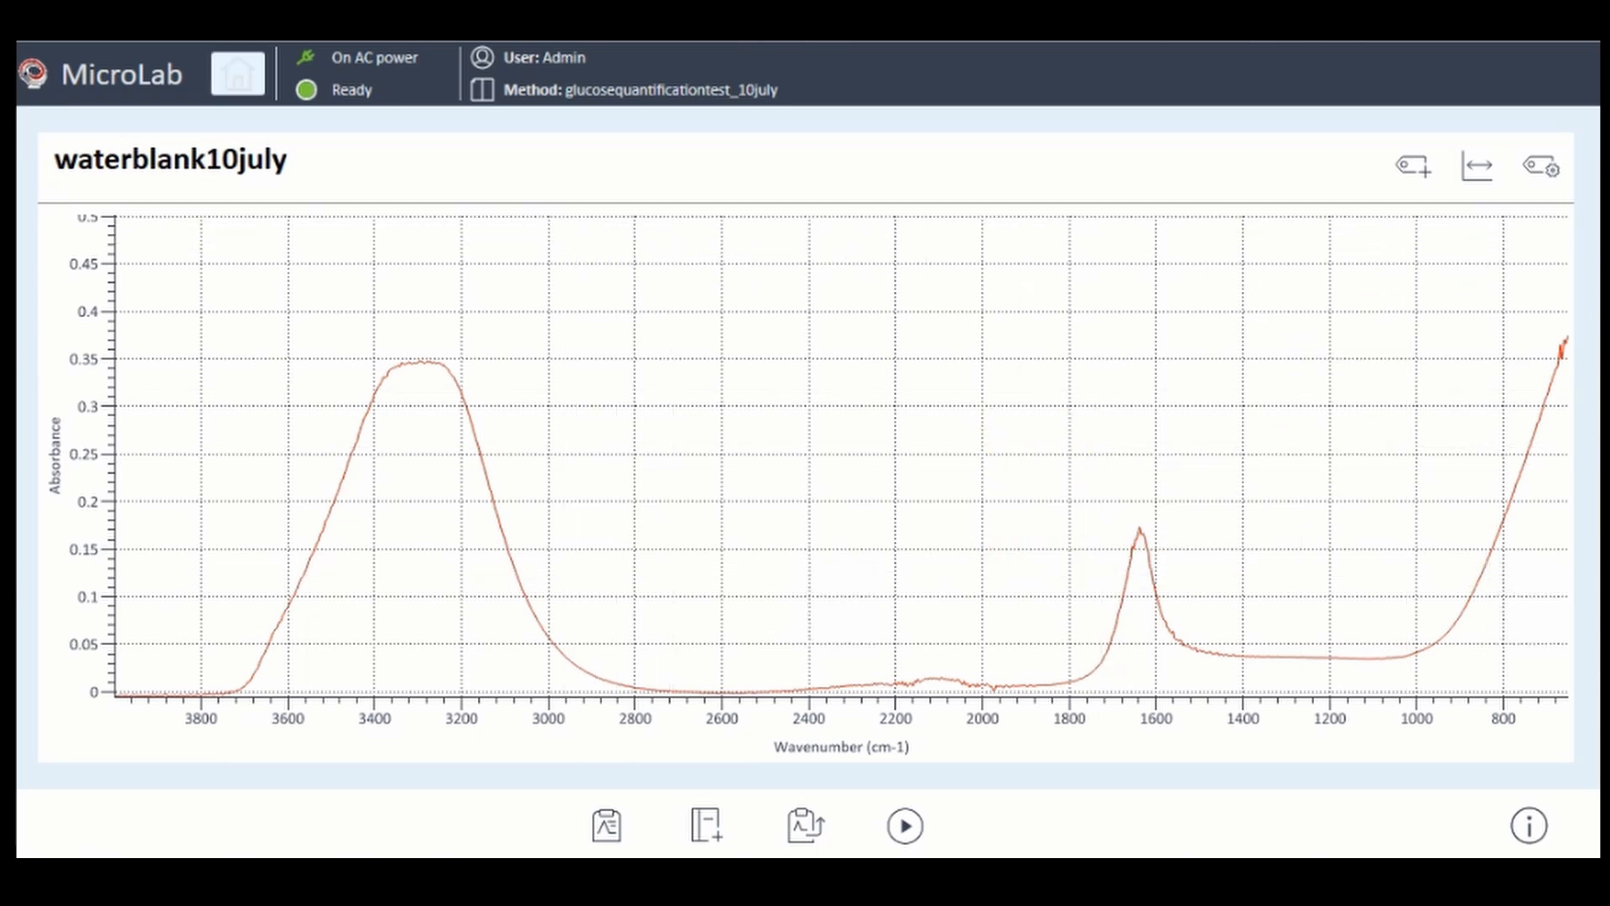
left_click(238, 74)
- Start a new run and measure a sample with Sample ID '20mgglucose10july'
left_click(469, 319)
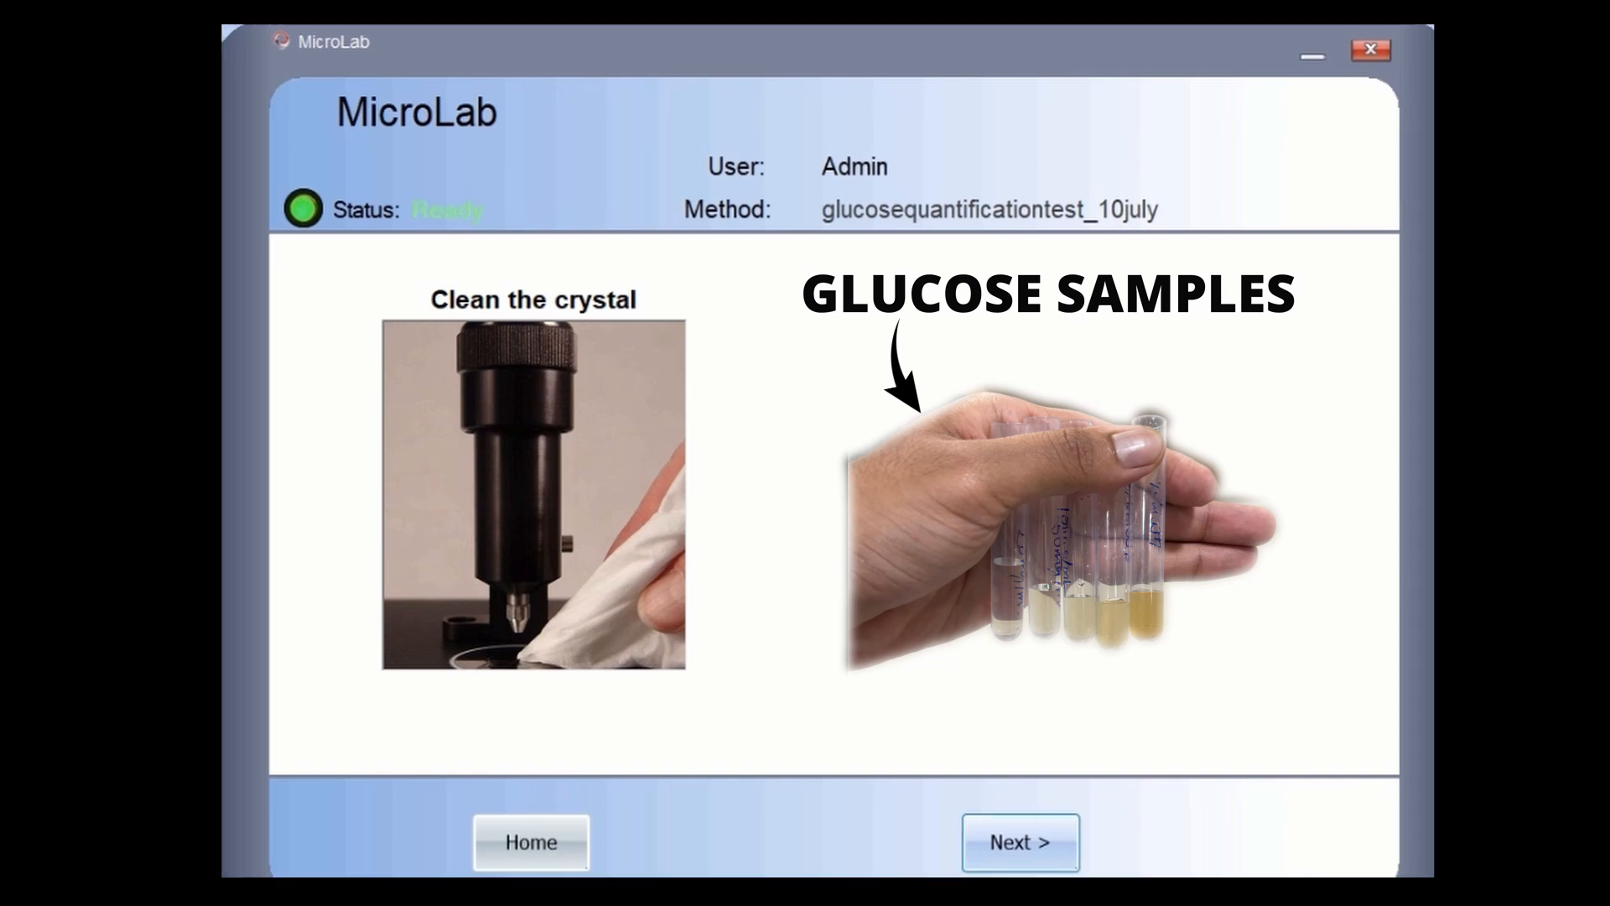
left_click(1005, 831)
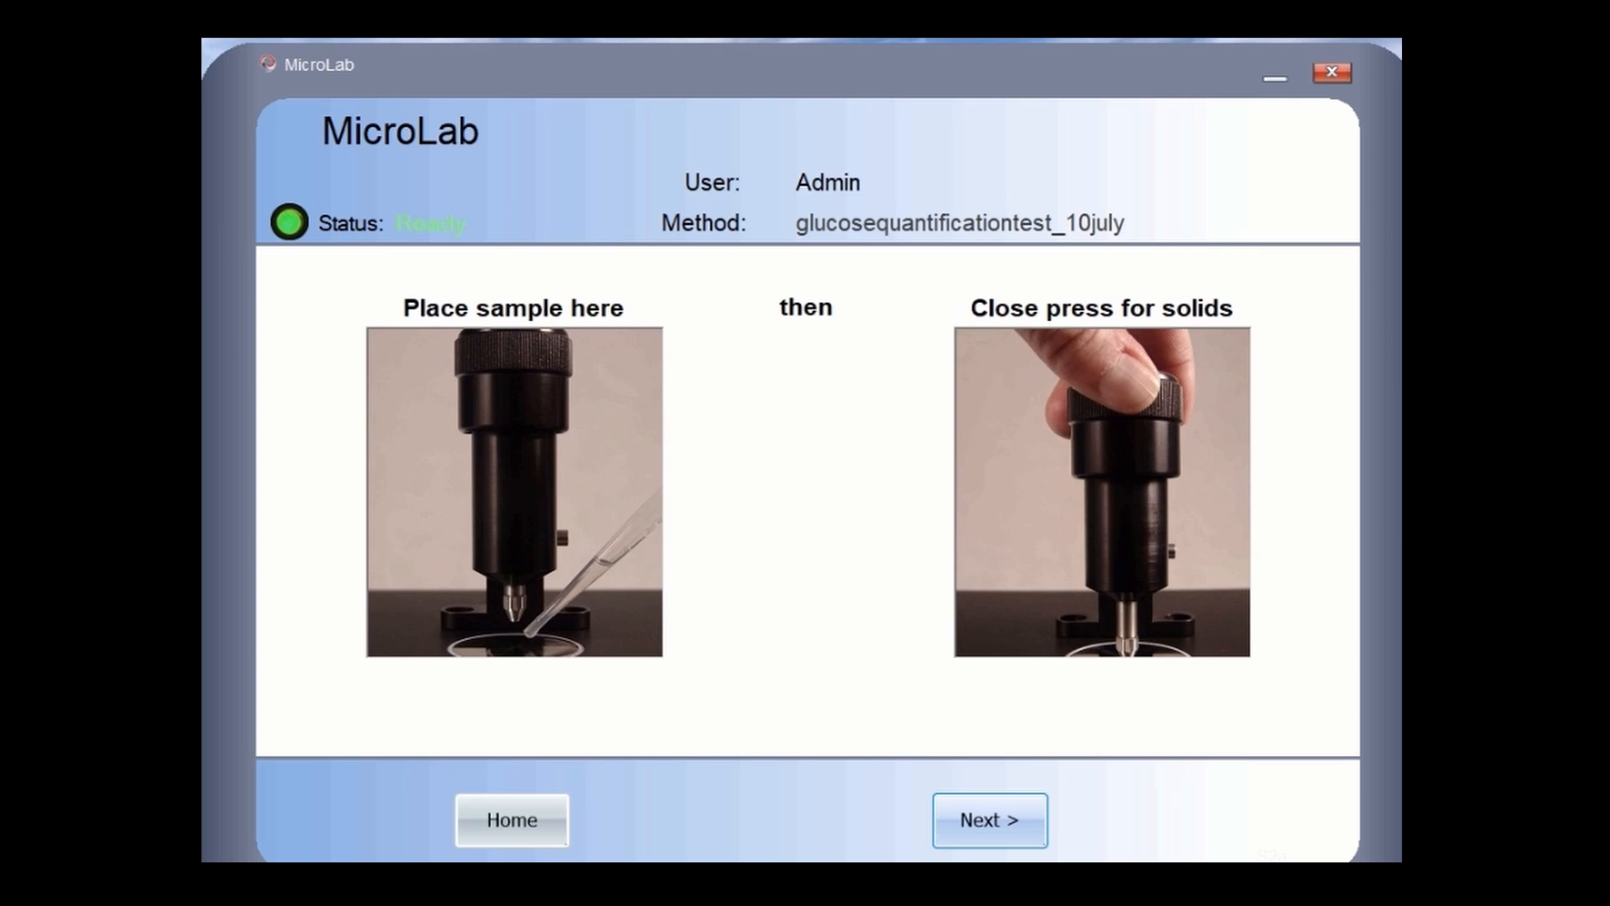
left_click(990, 820)
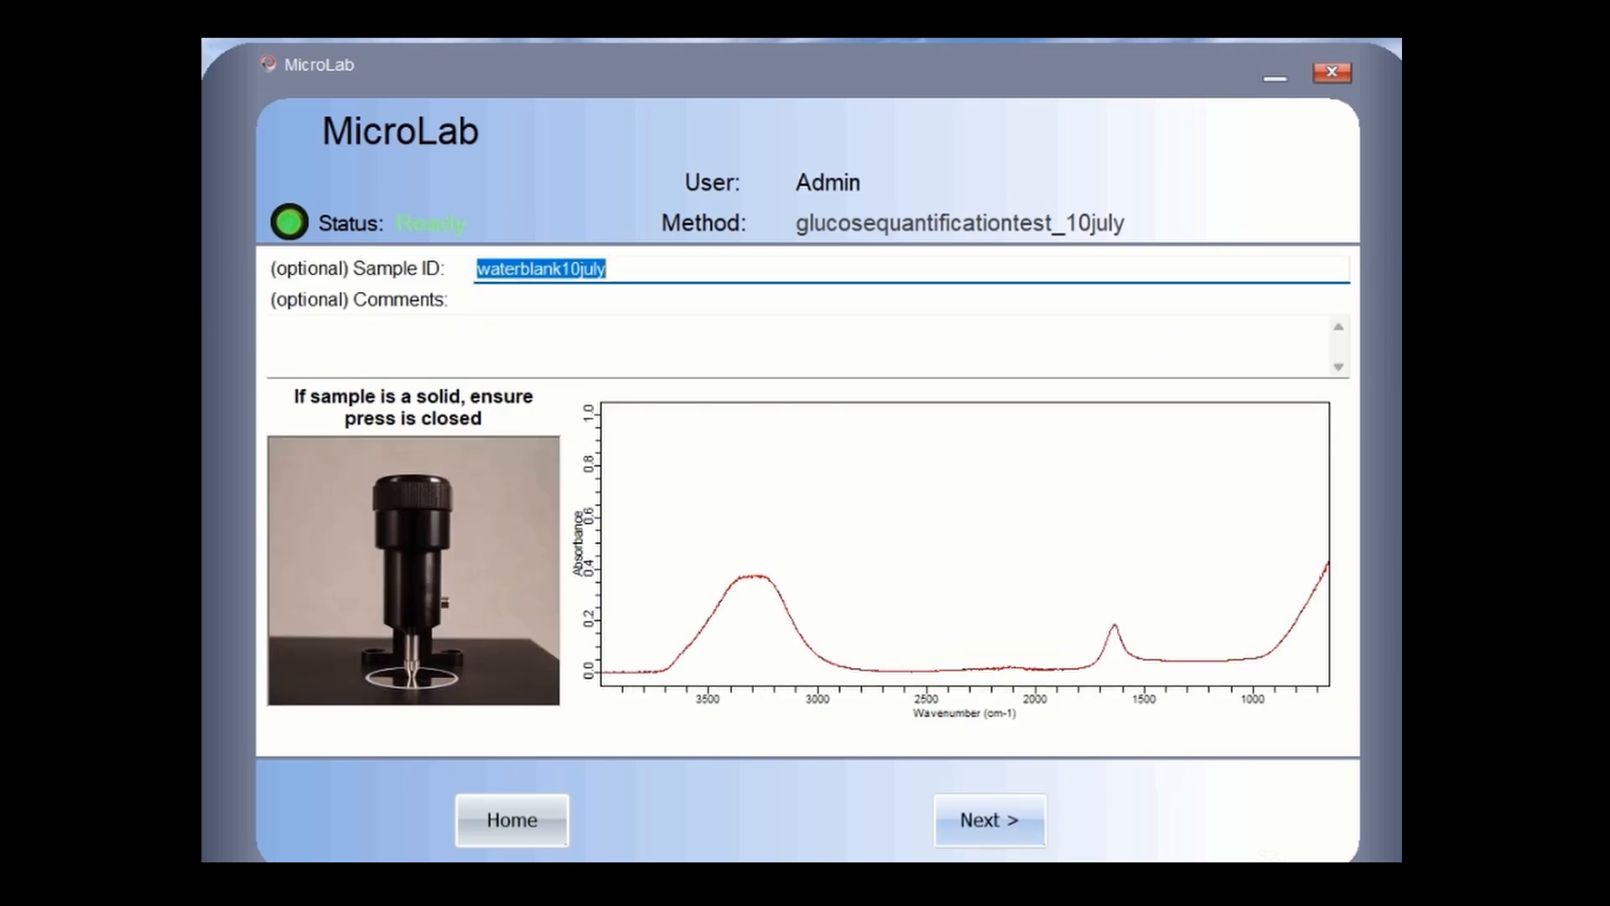
key("BackSpace")
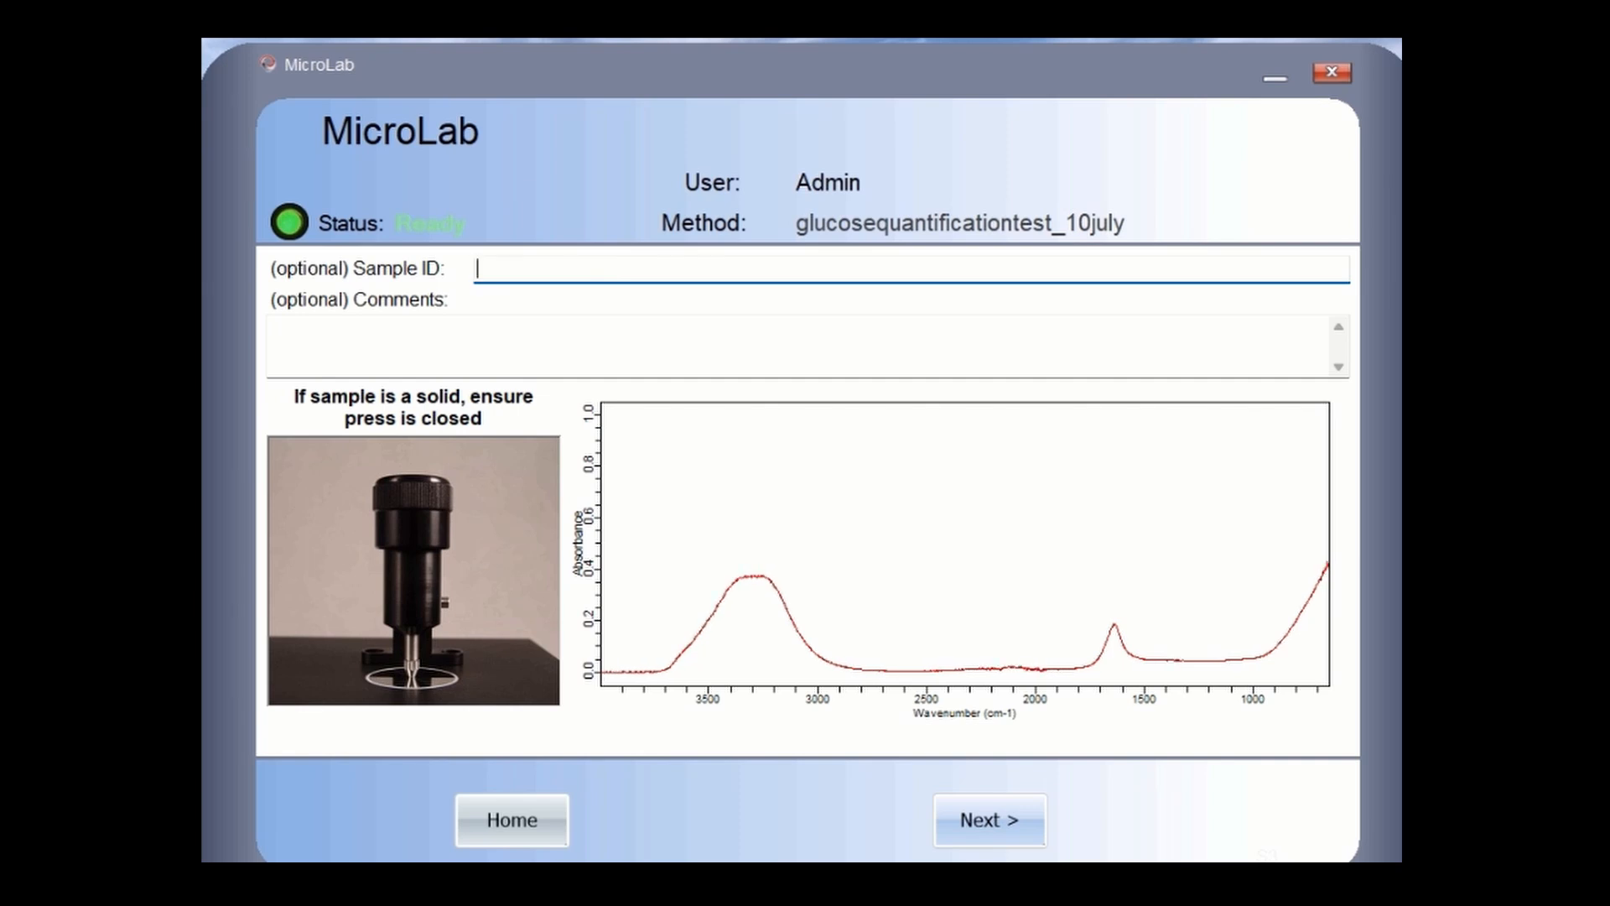
type("20mgglucose")
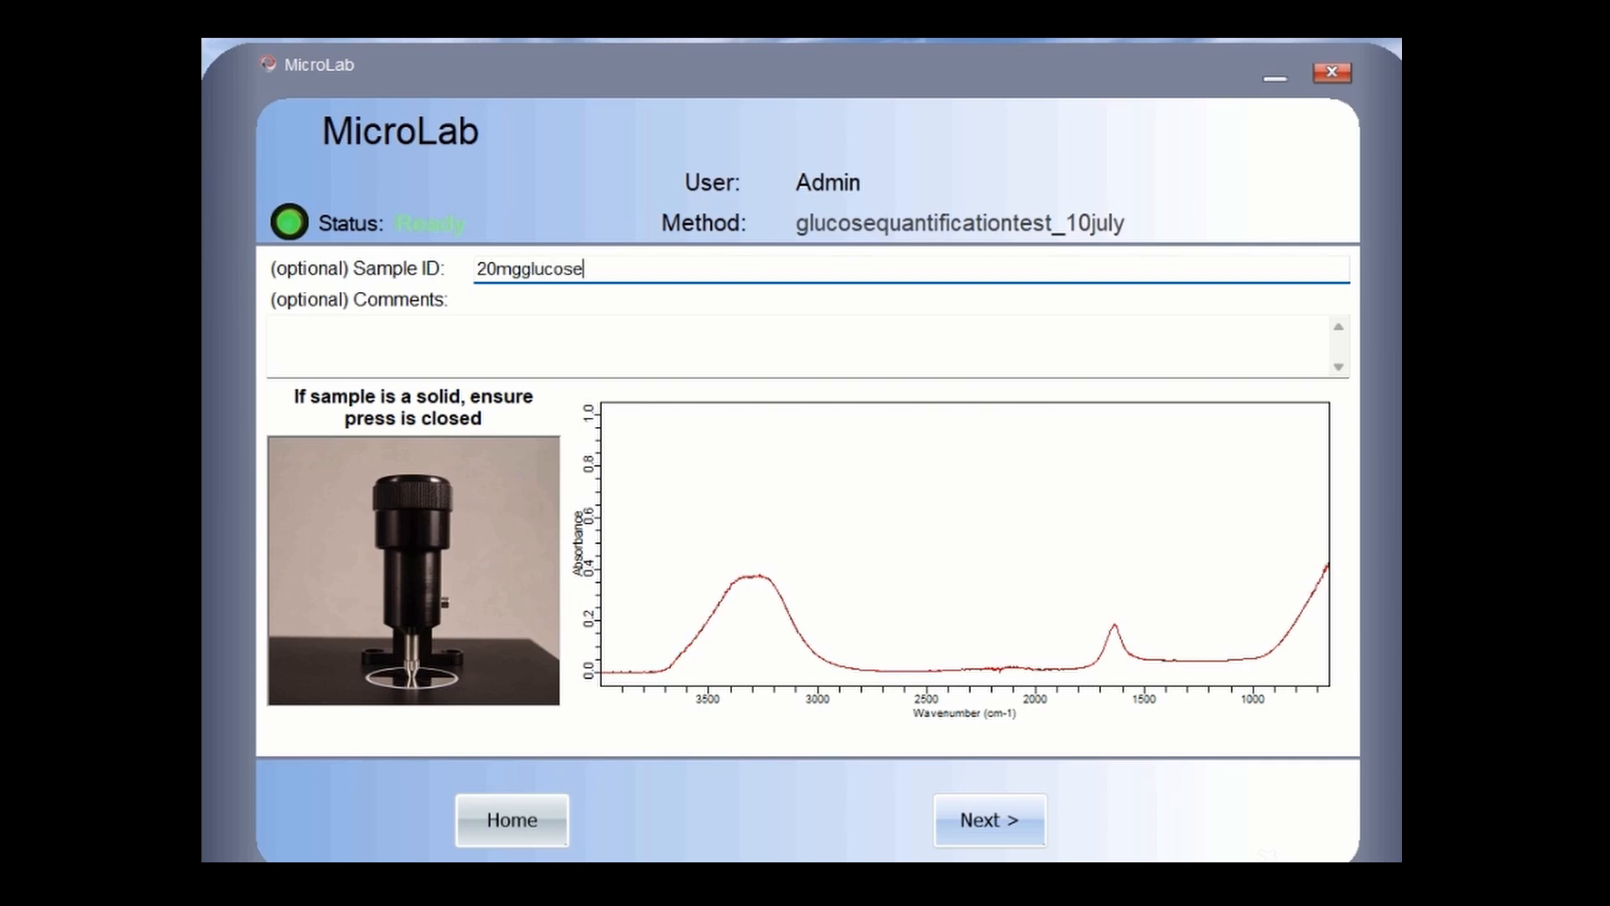
type("10july")
key("Return")
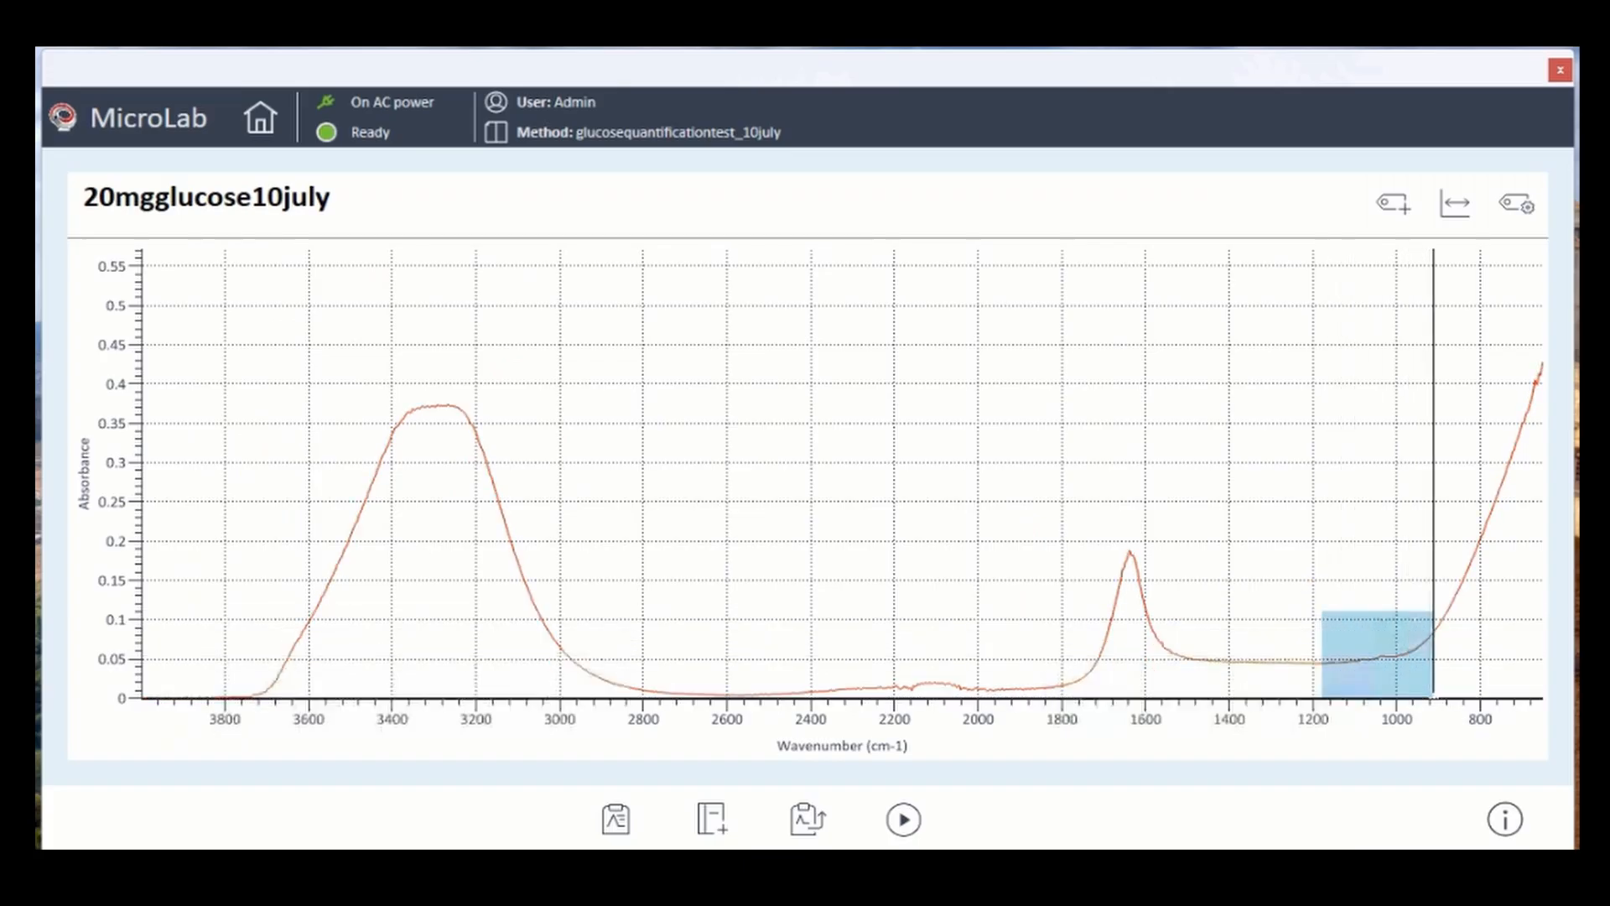
- Zoom the spectrum to 1175–915 then 1120–975 cm-1, restore full ranges, and return home
left_click_drag(1433, 696, 1433, 697)
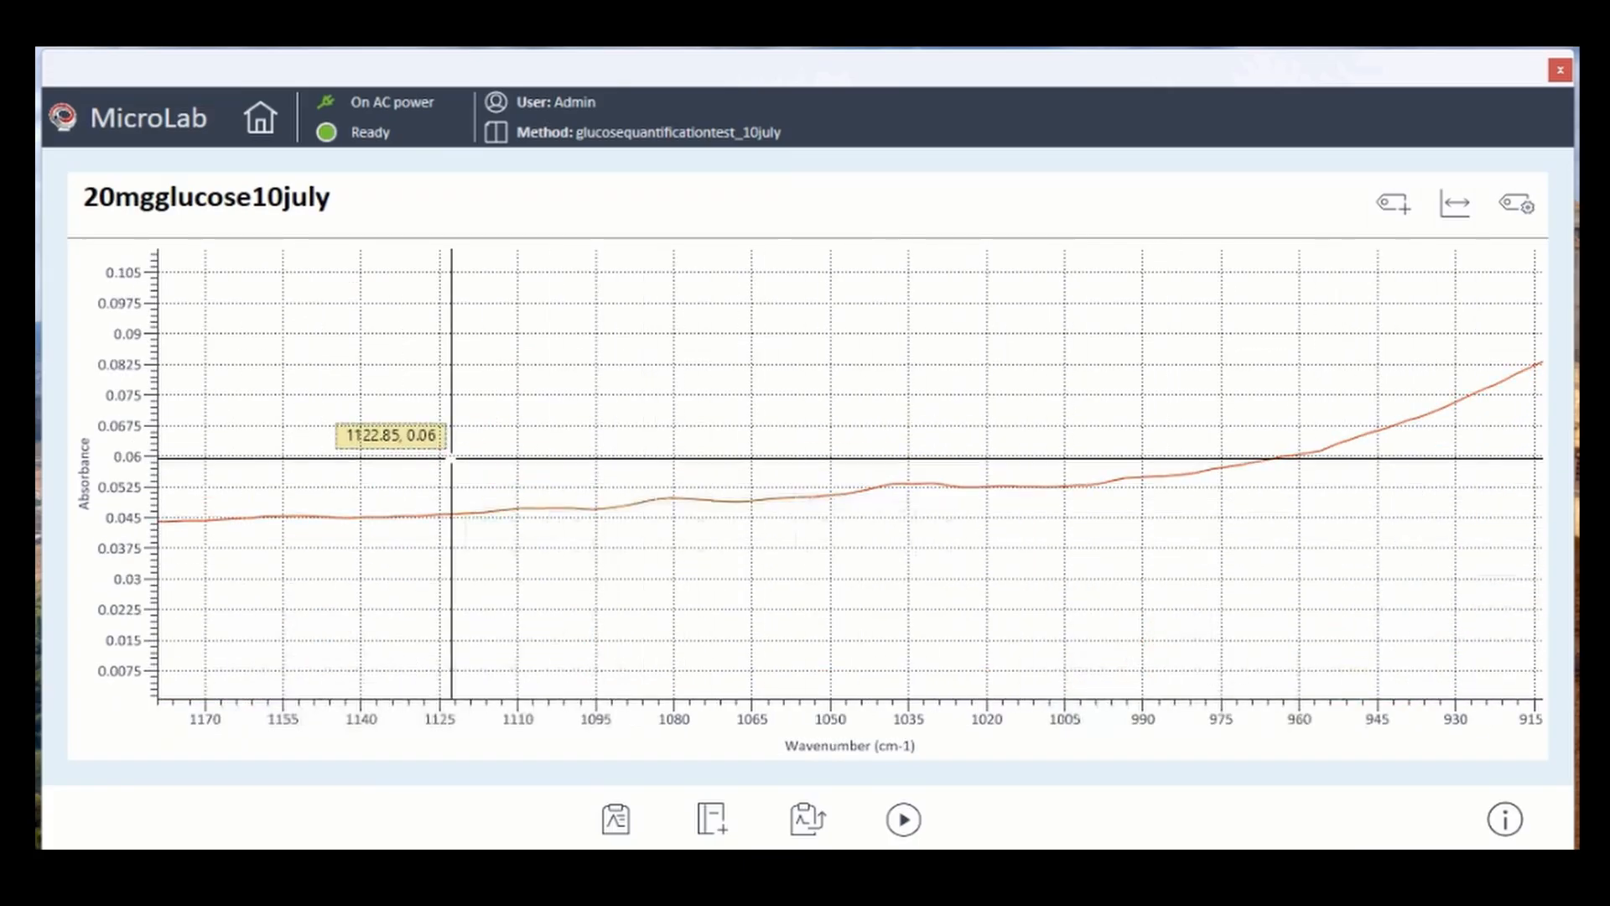
left_click_drag(450, 457, 1220, 547)
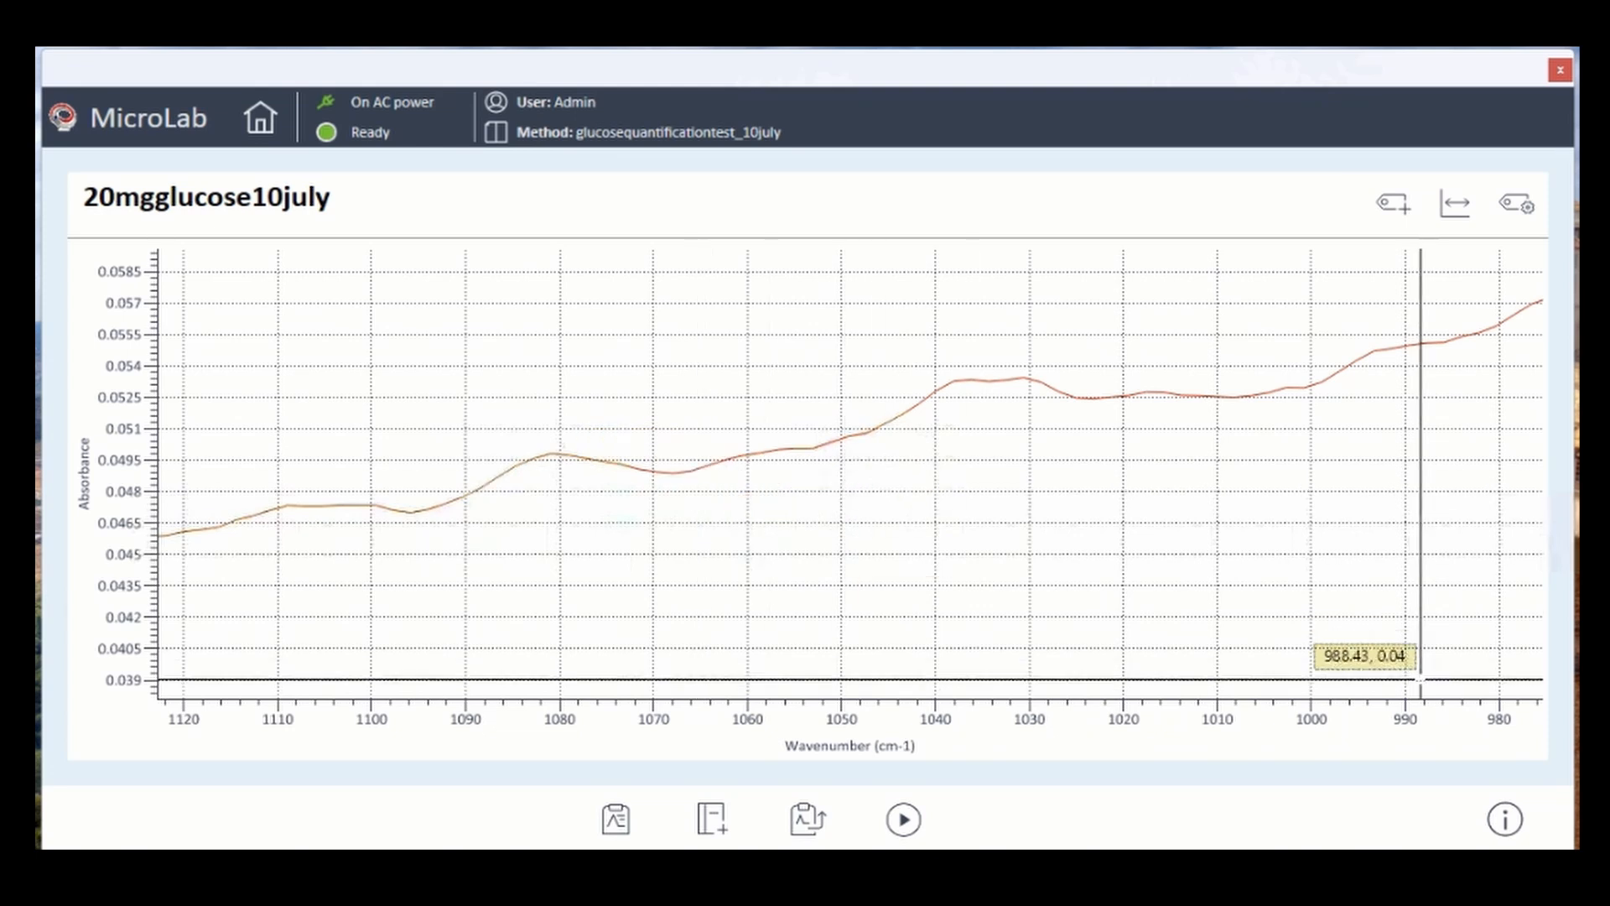
double_click(851, 718)
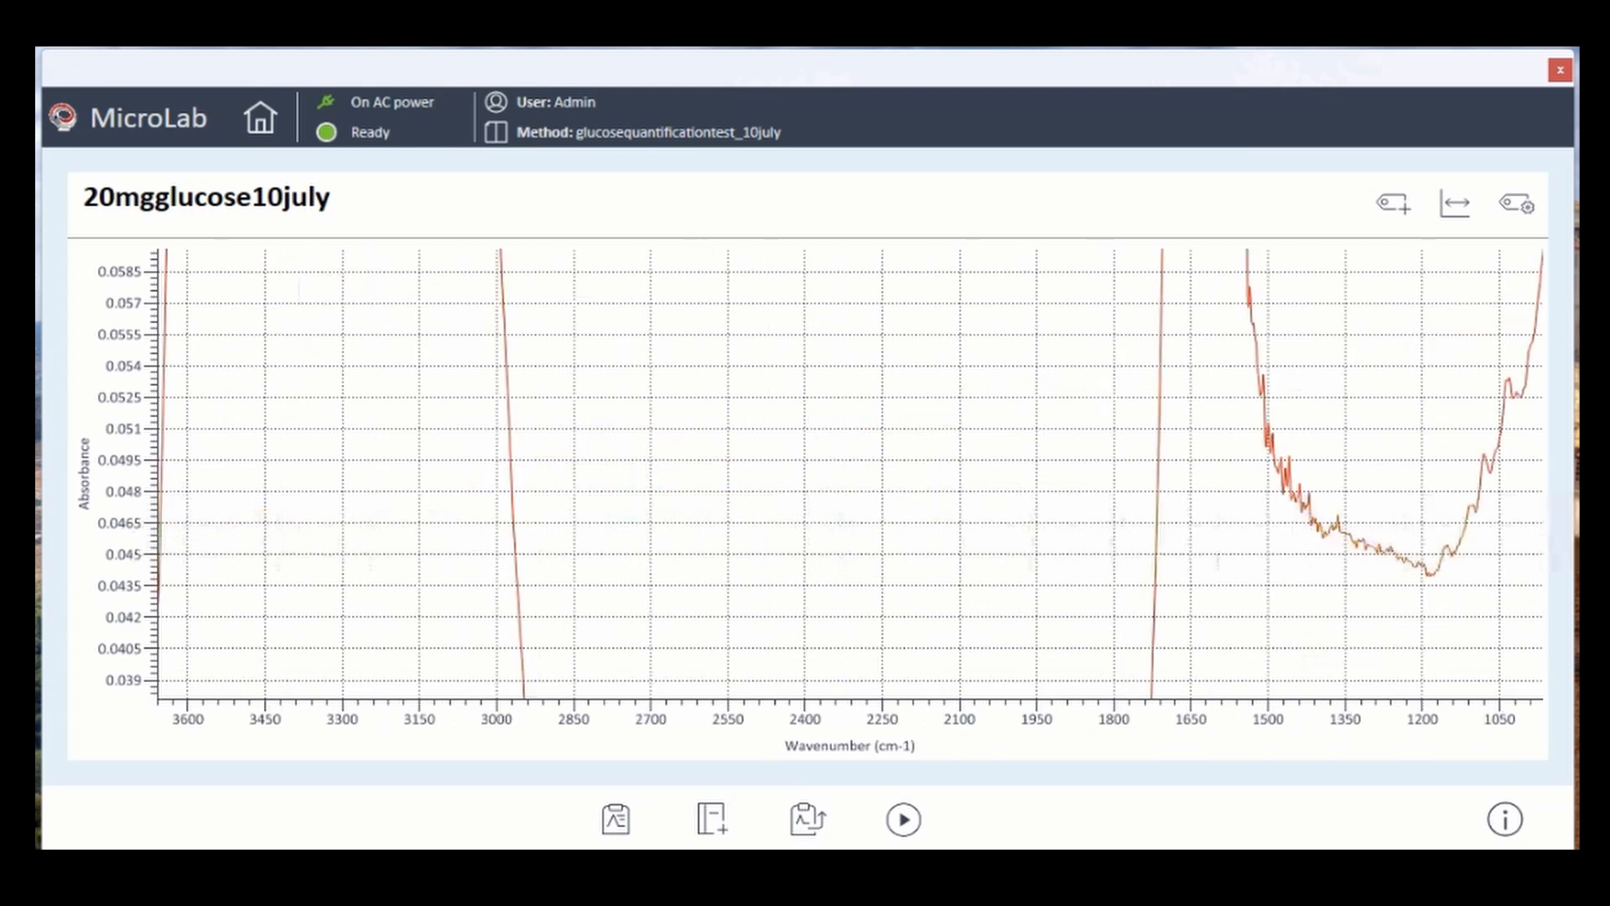
double_click(120, 503)
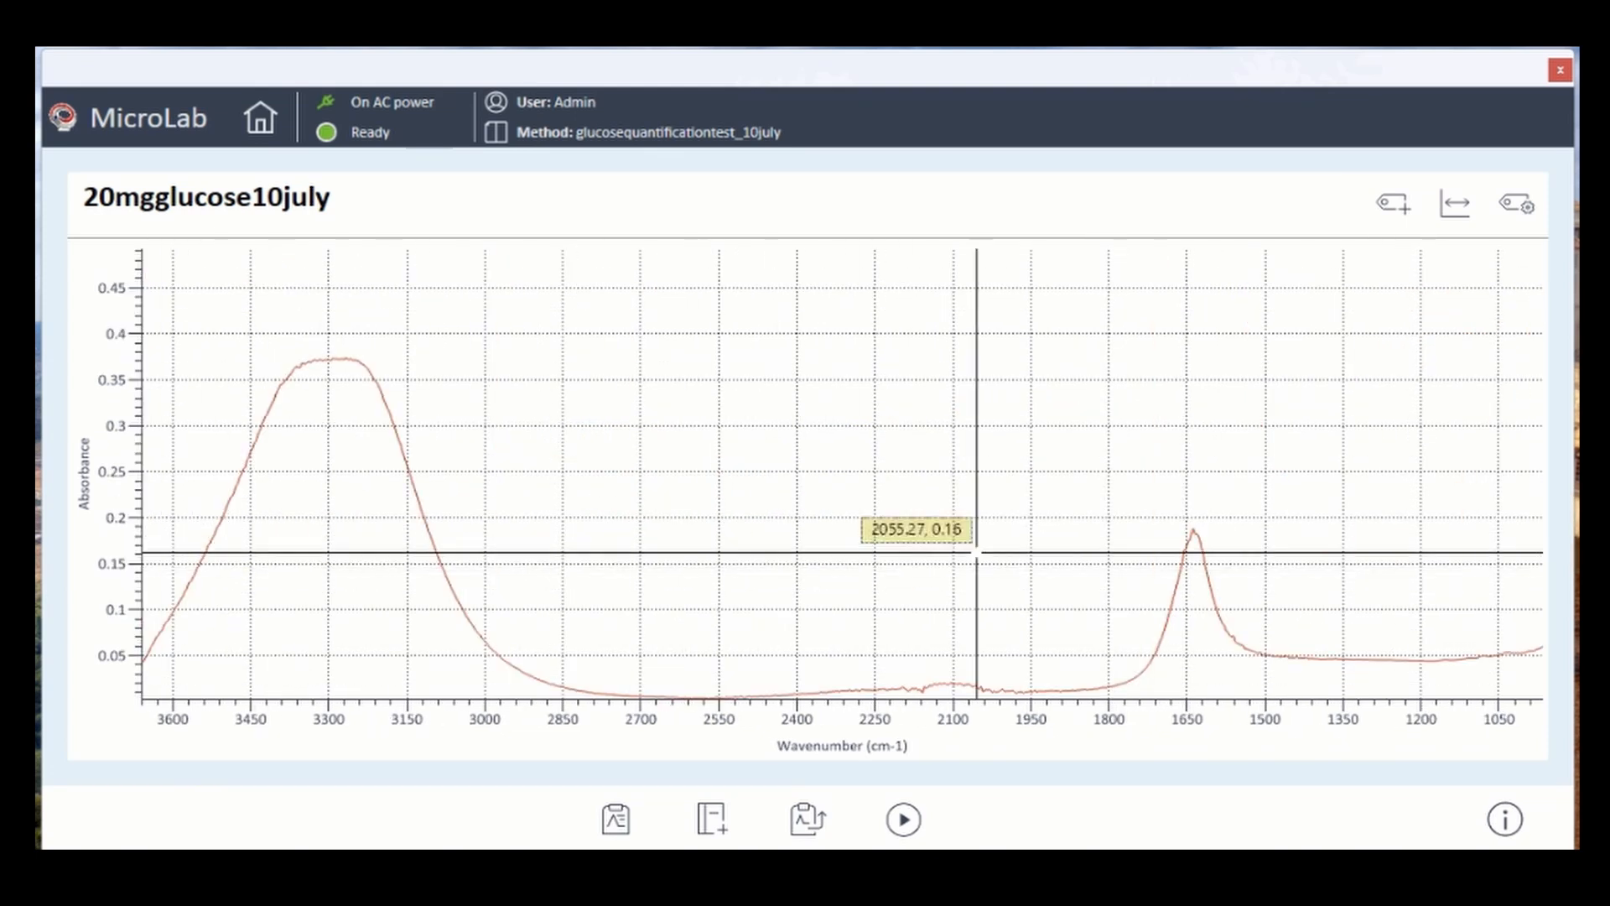
left_click(260, 117)
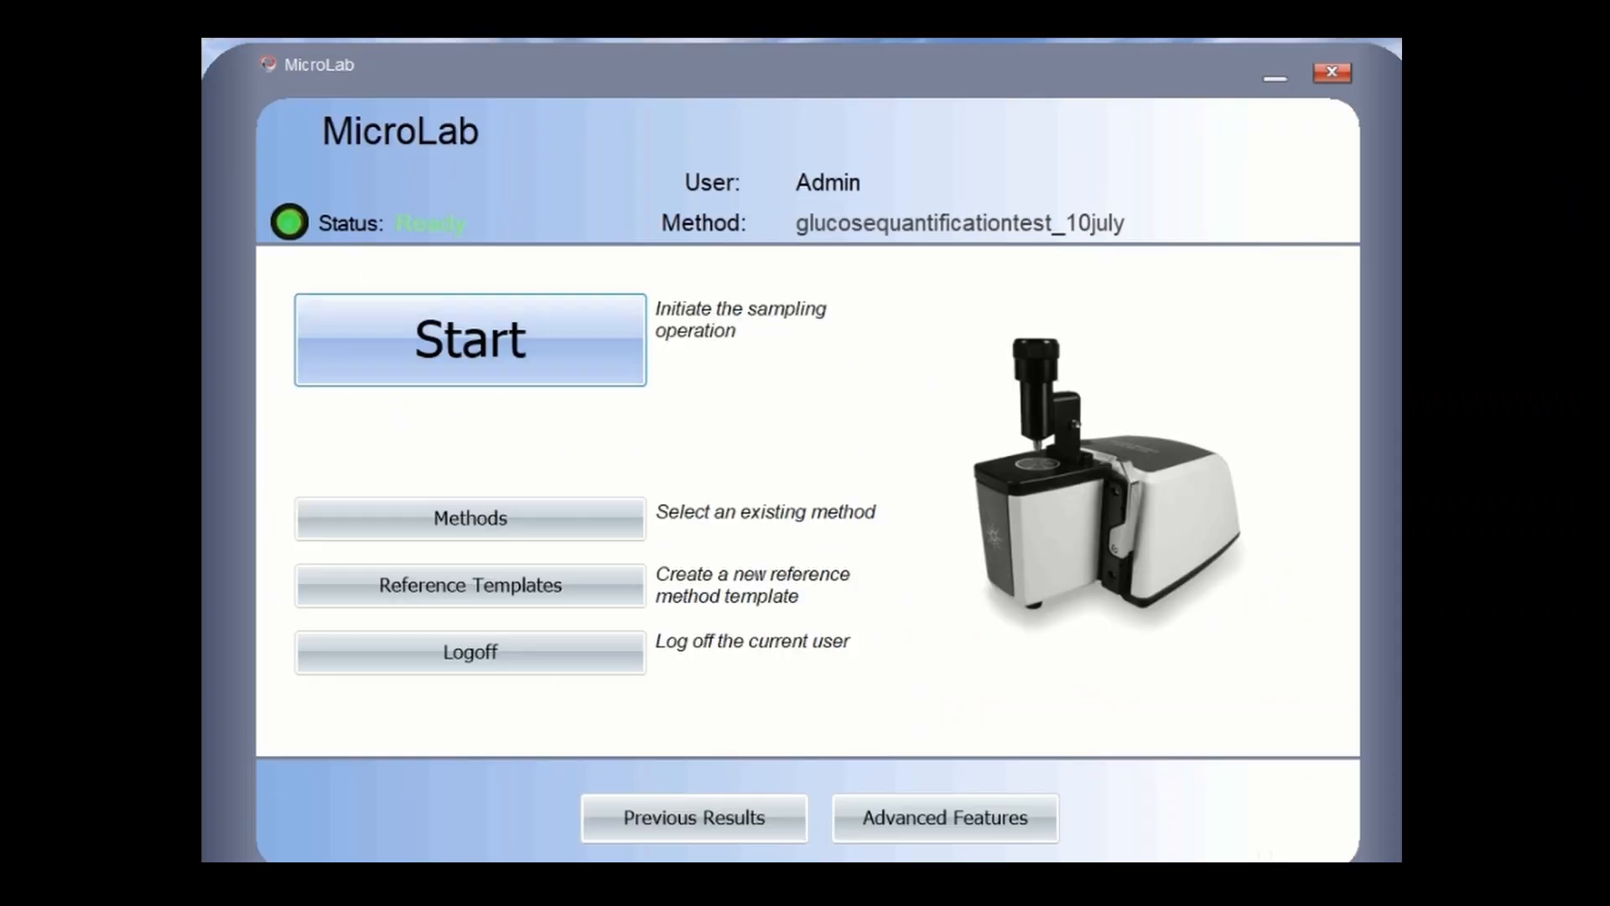
- Run a sampling cycle for the next glucose standard and zoom into its spectrum
left_click(471, 340)
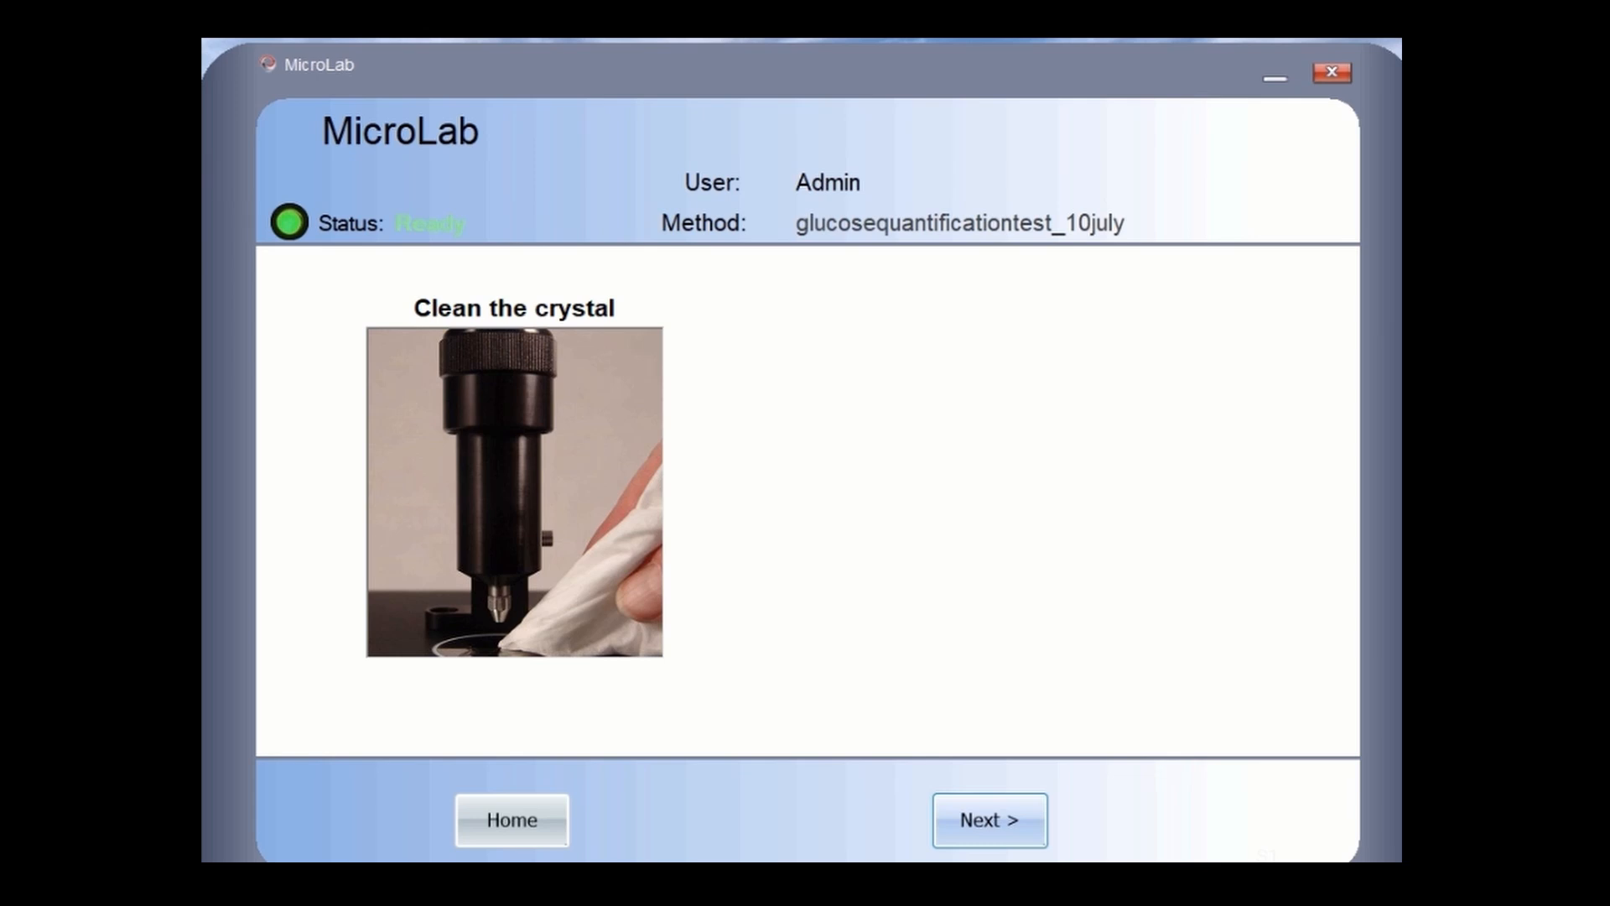
key("Return")
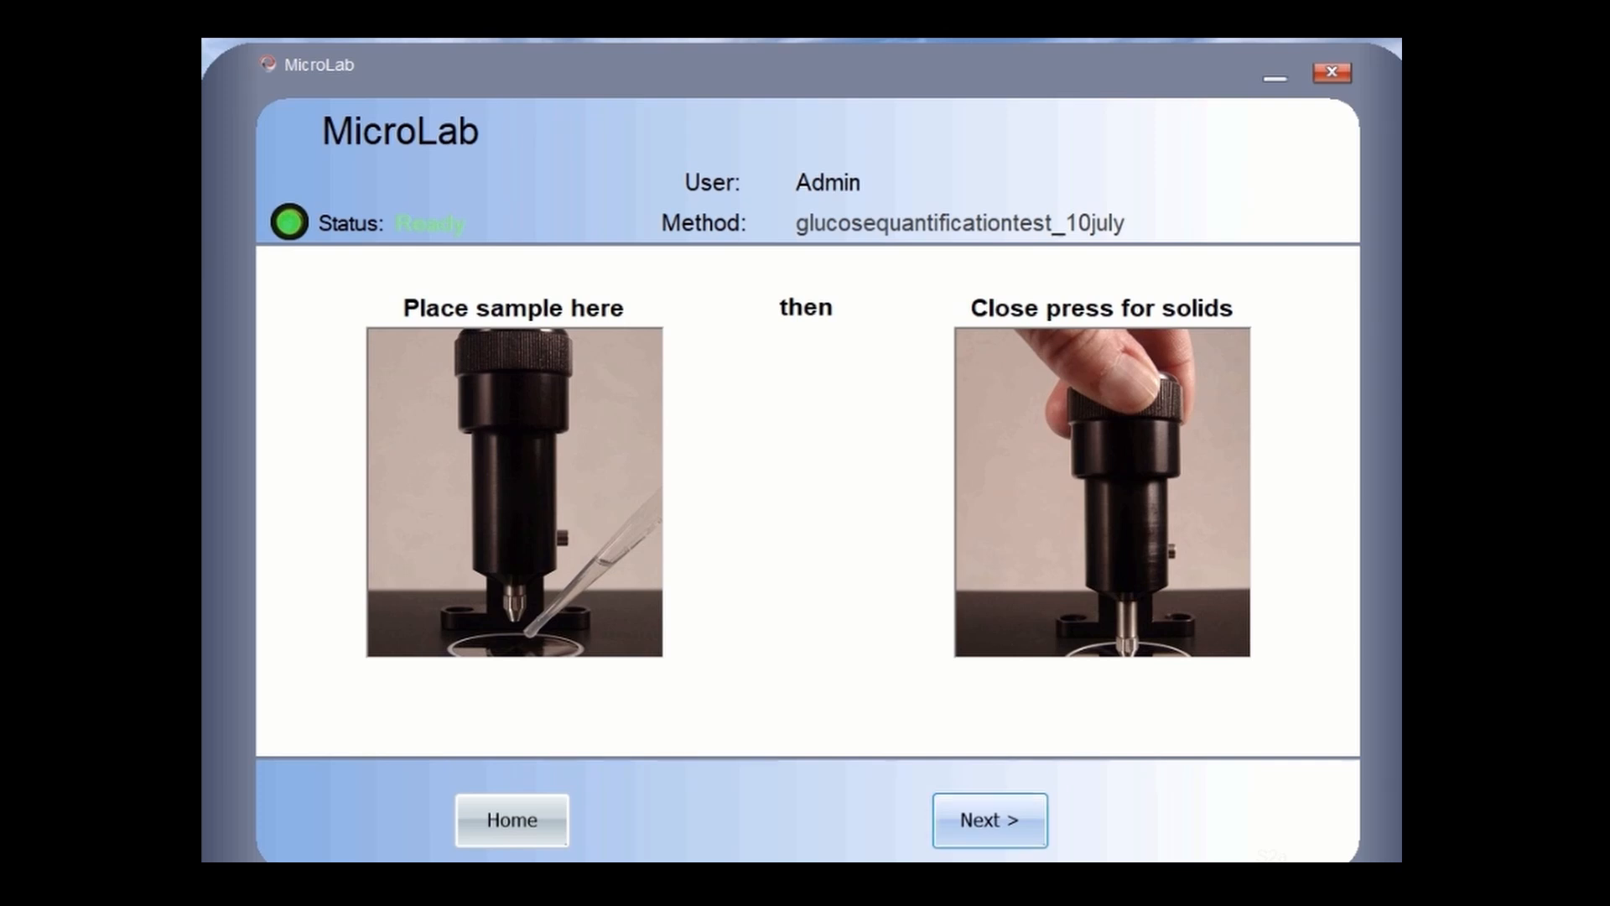
left_click(990, 820)
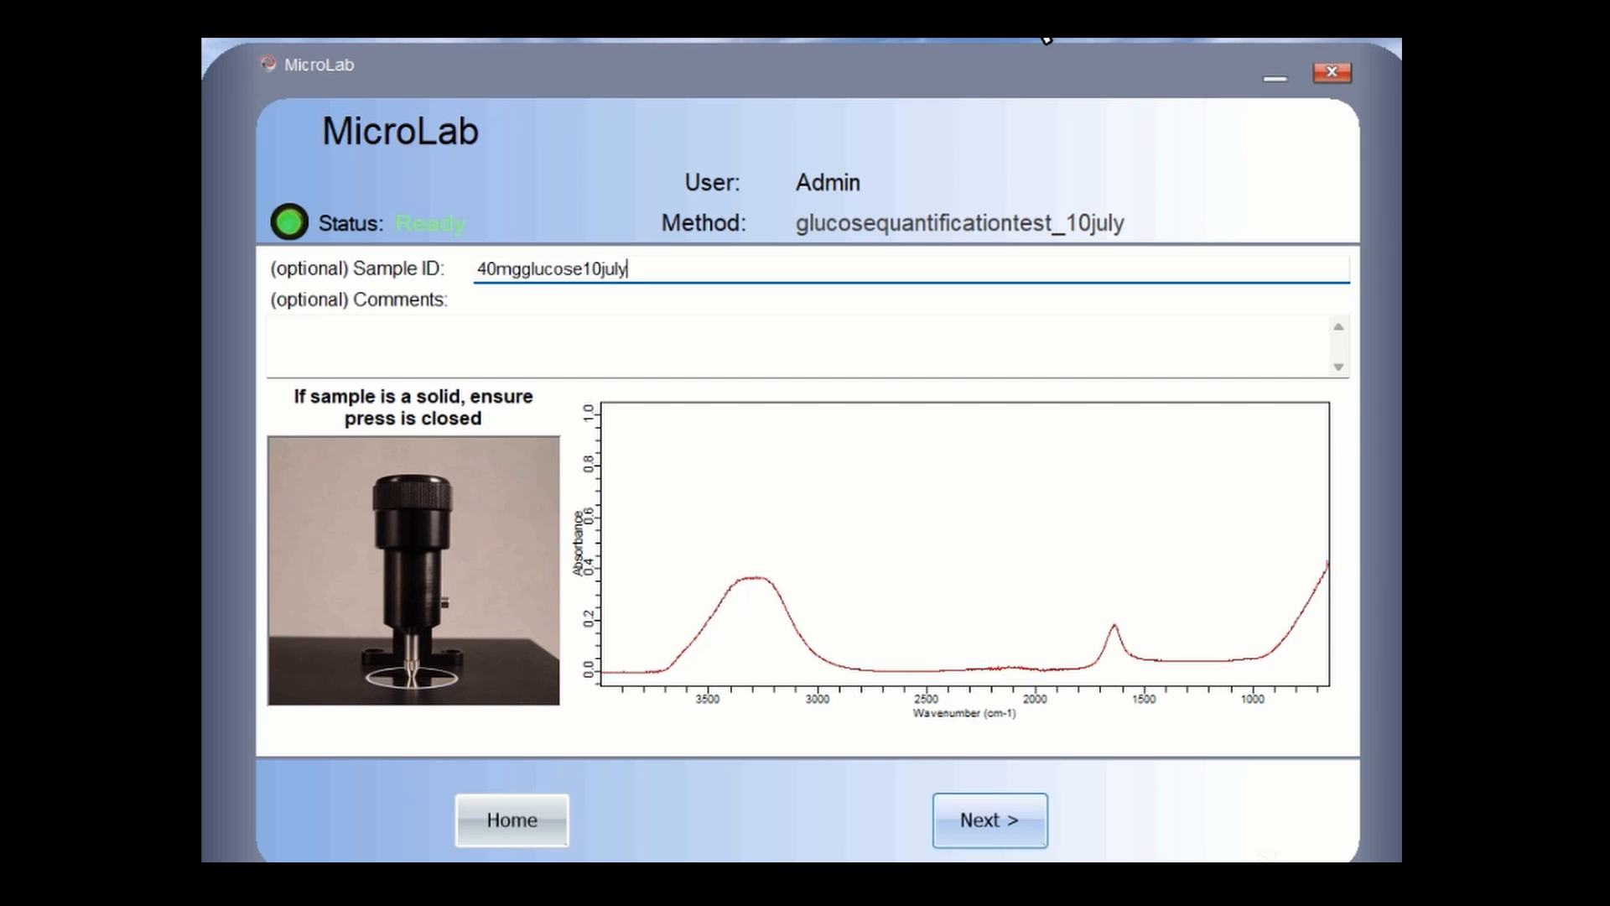
key("Return")
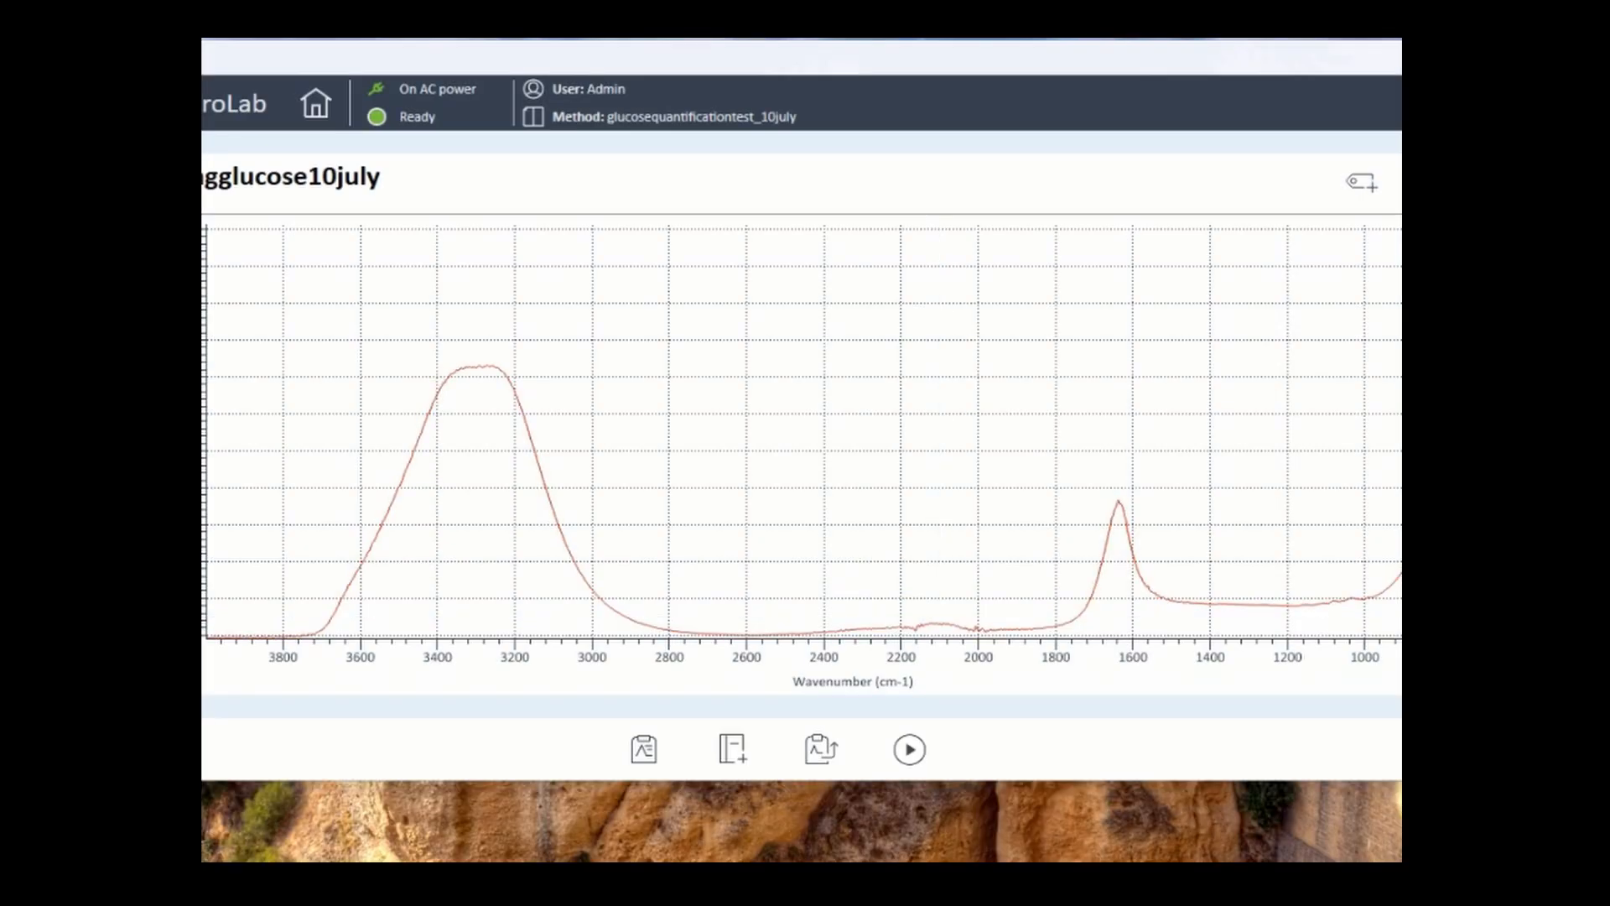
left_click_drag(1225, 546, 1399, 638)
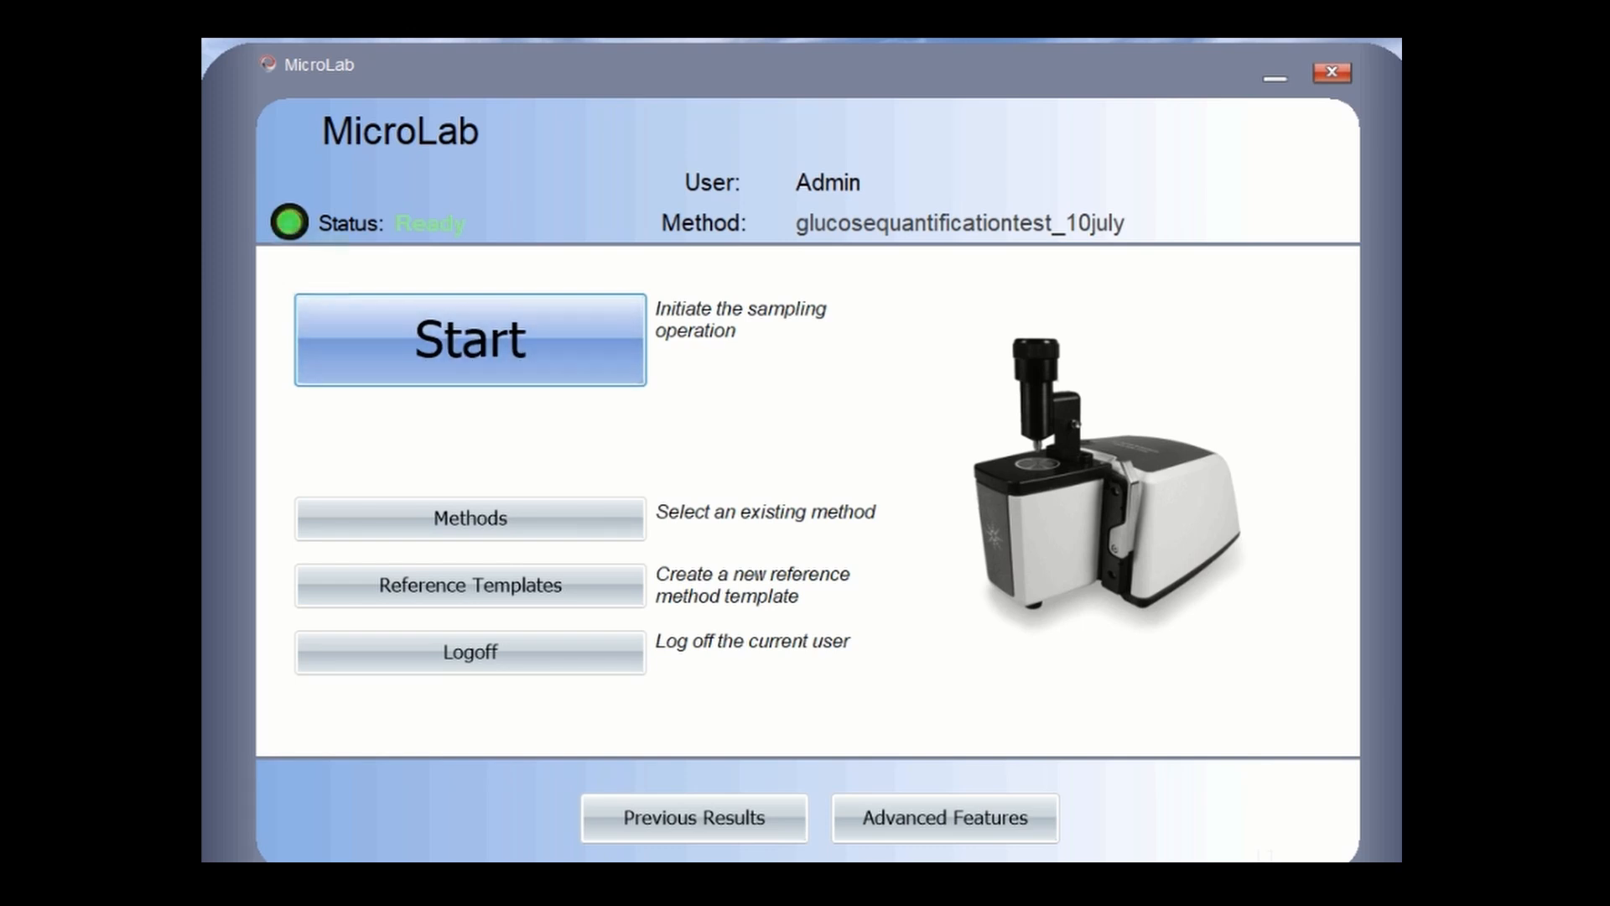
- Change the Sample ID to 80mgglucose10july and measure that standard
key("Return")
key("Return")
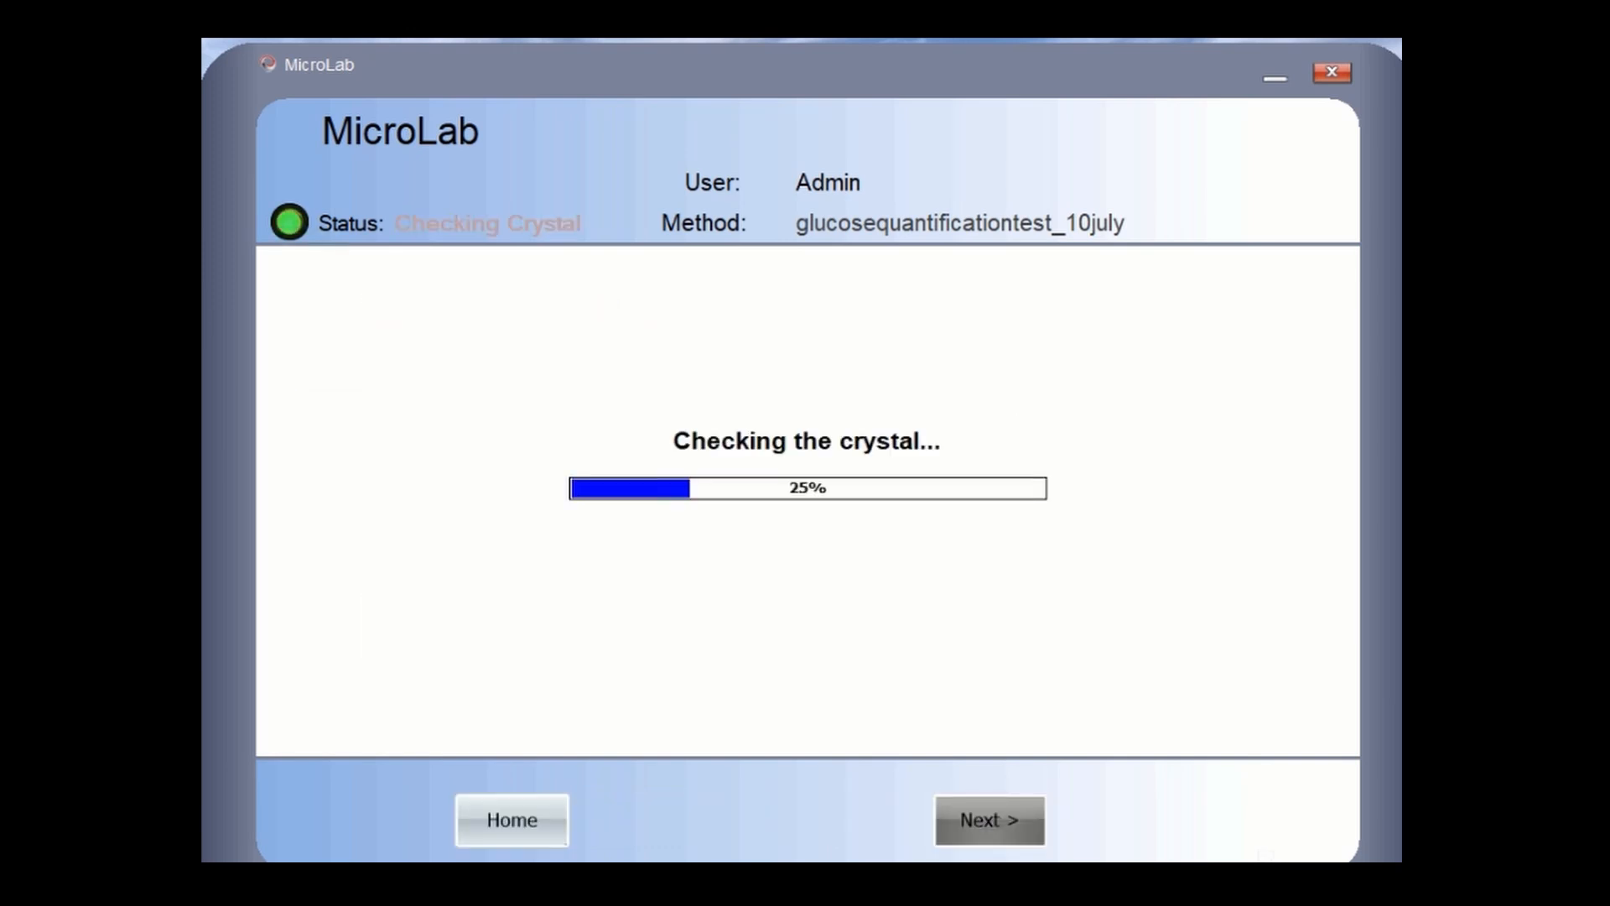
key("Return")
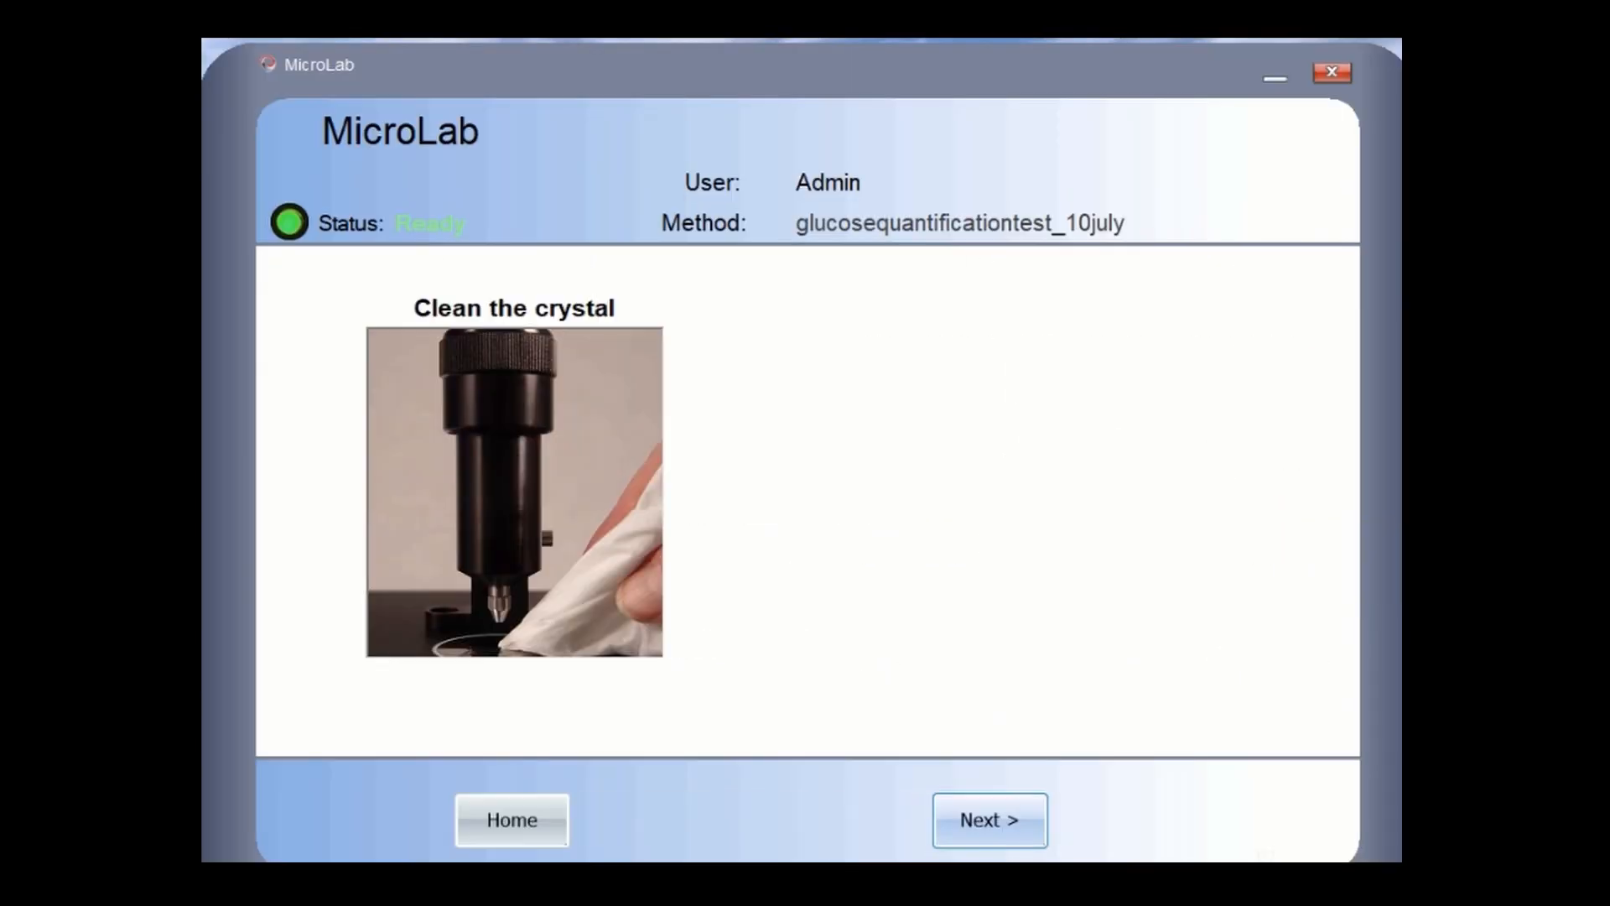
key("Return")
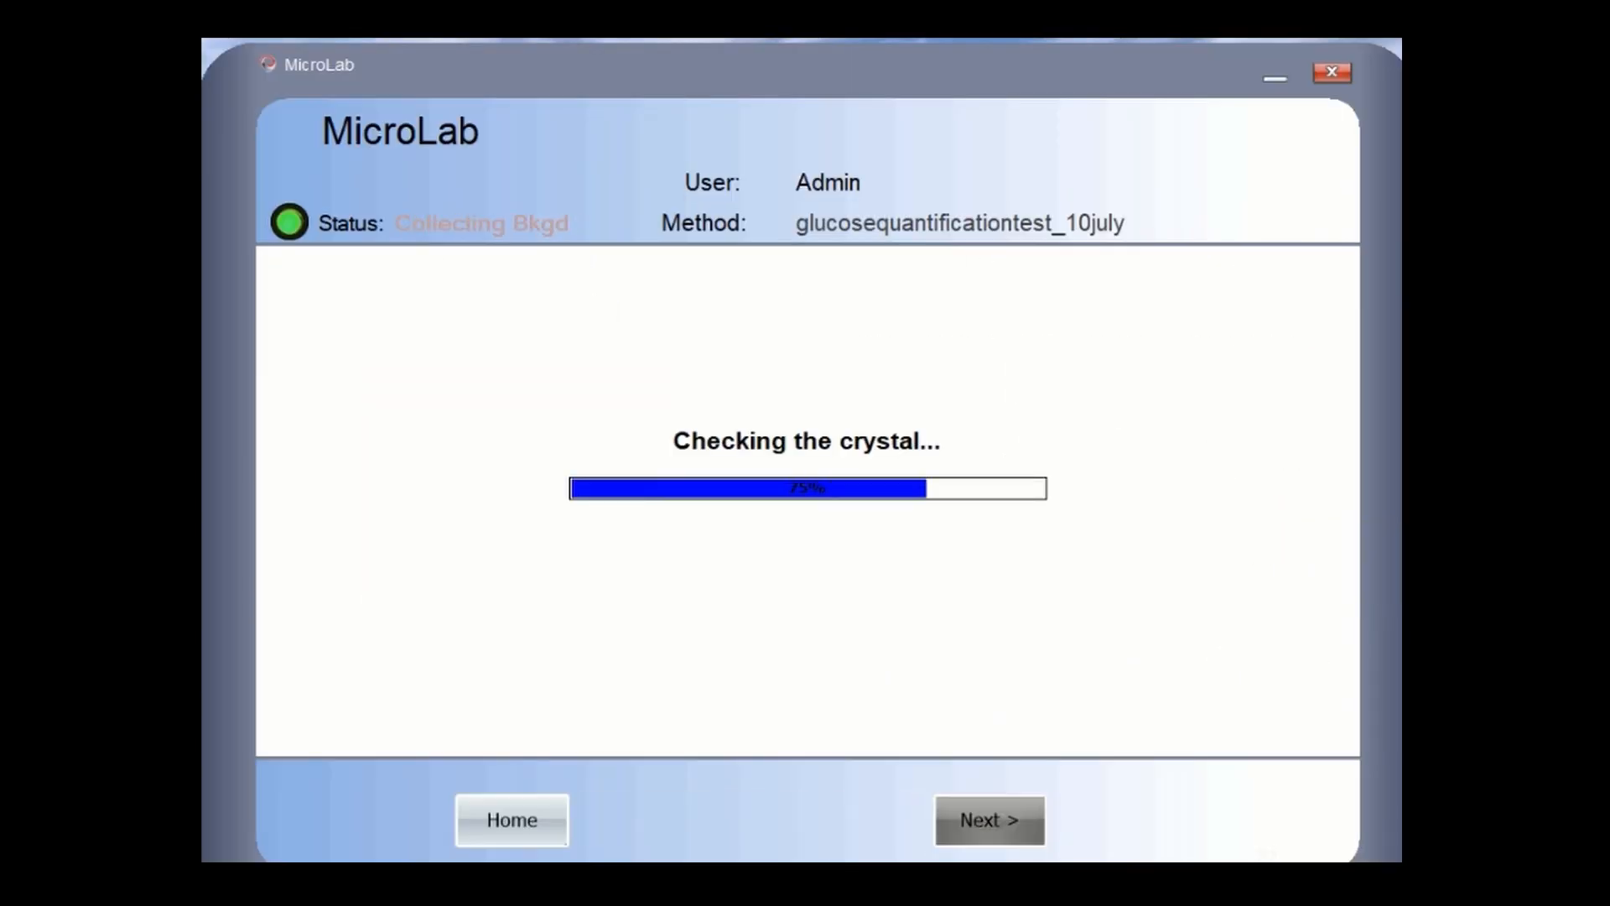
key("Return")
key("Delete")
type("80mgglucose10july")
key("Tab")
key("Return")
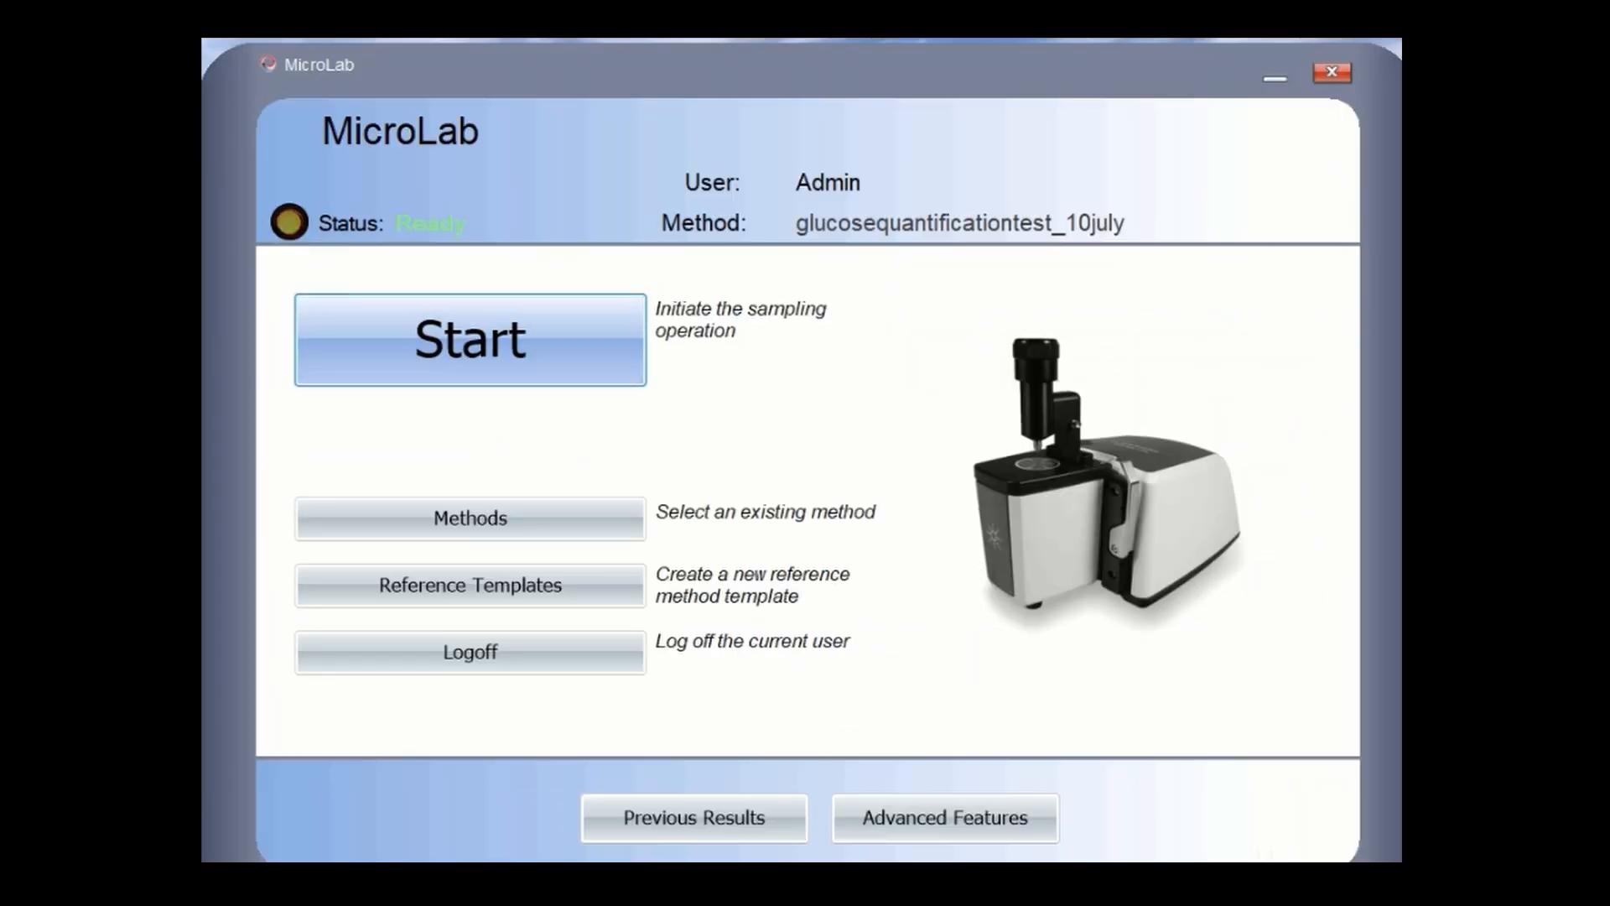
key("Return")
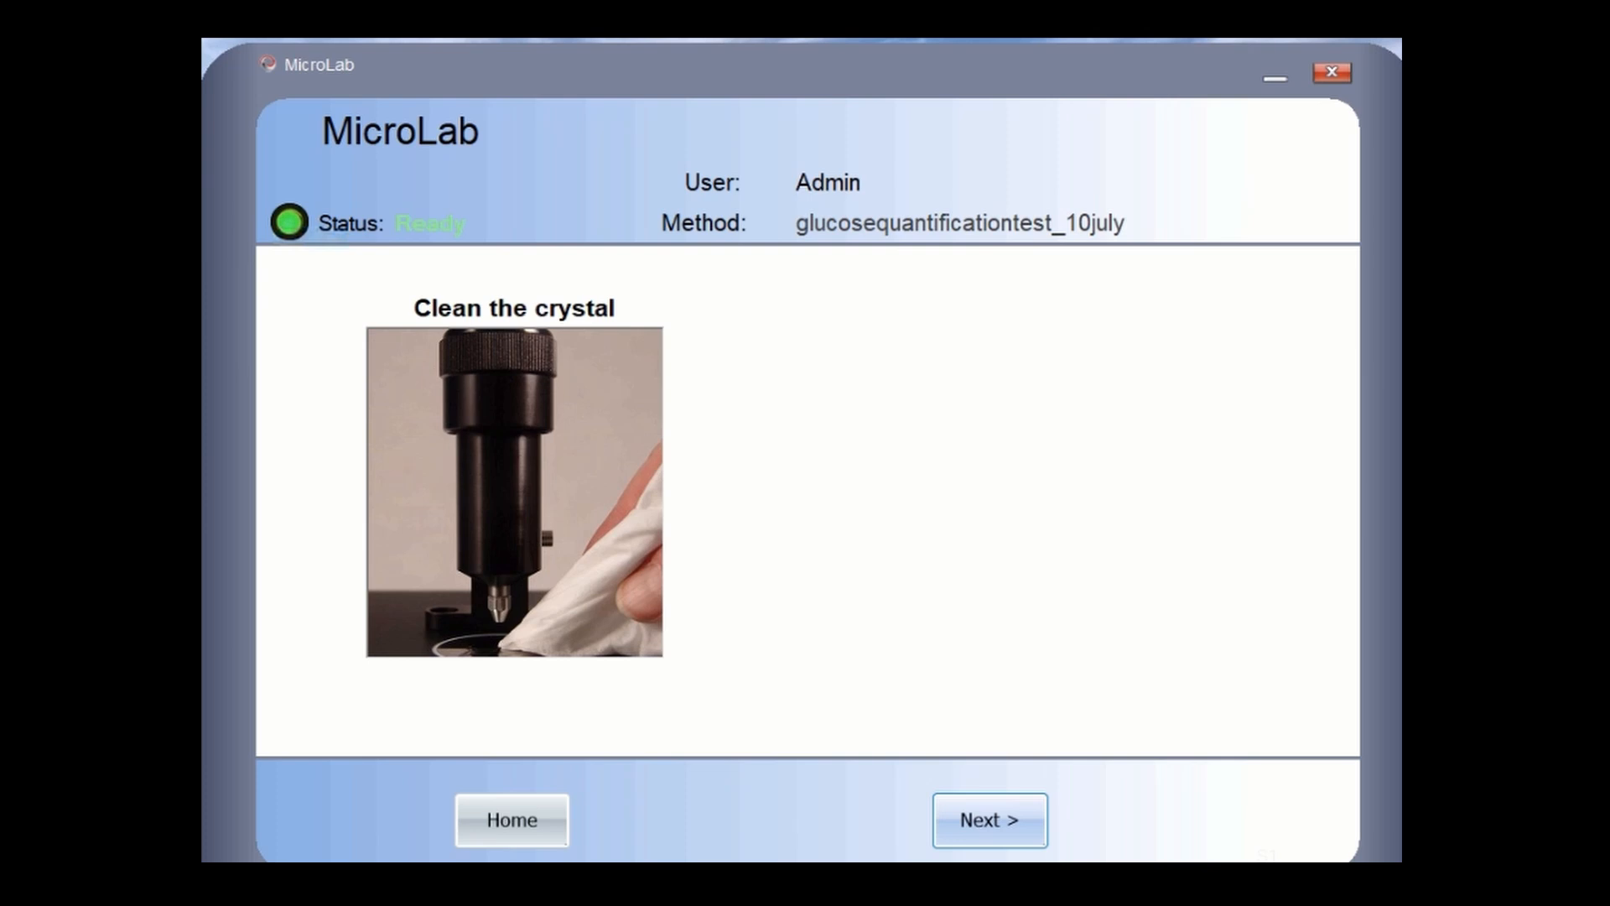
key("Return")
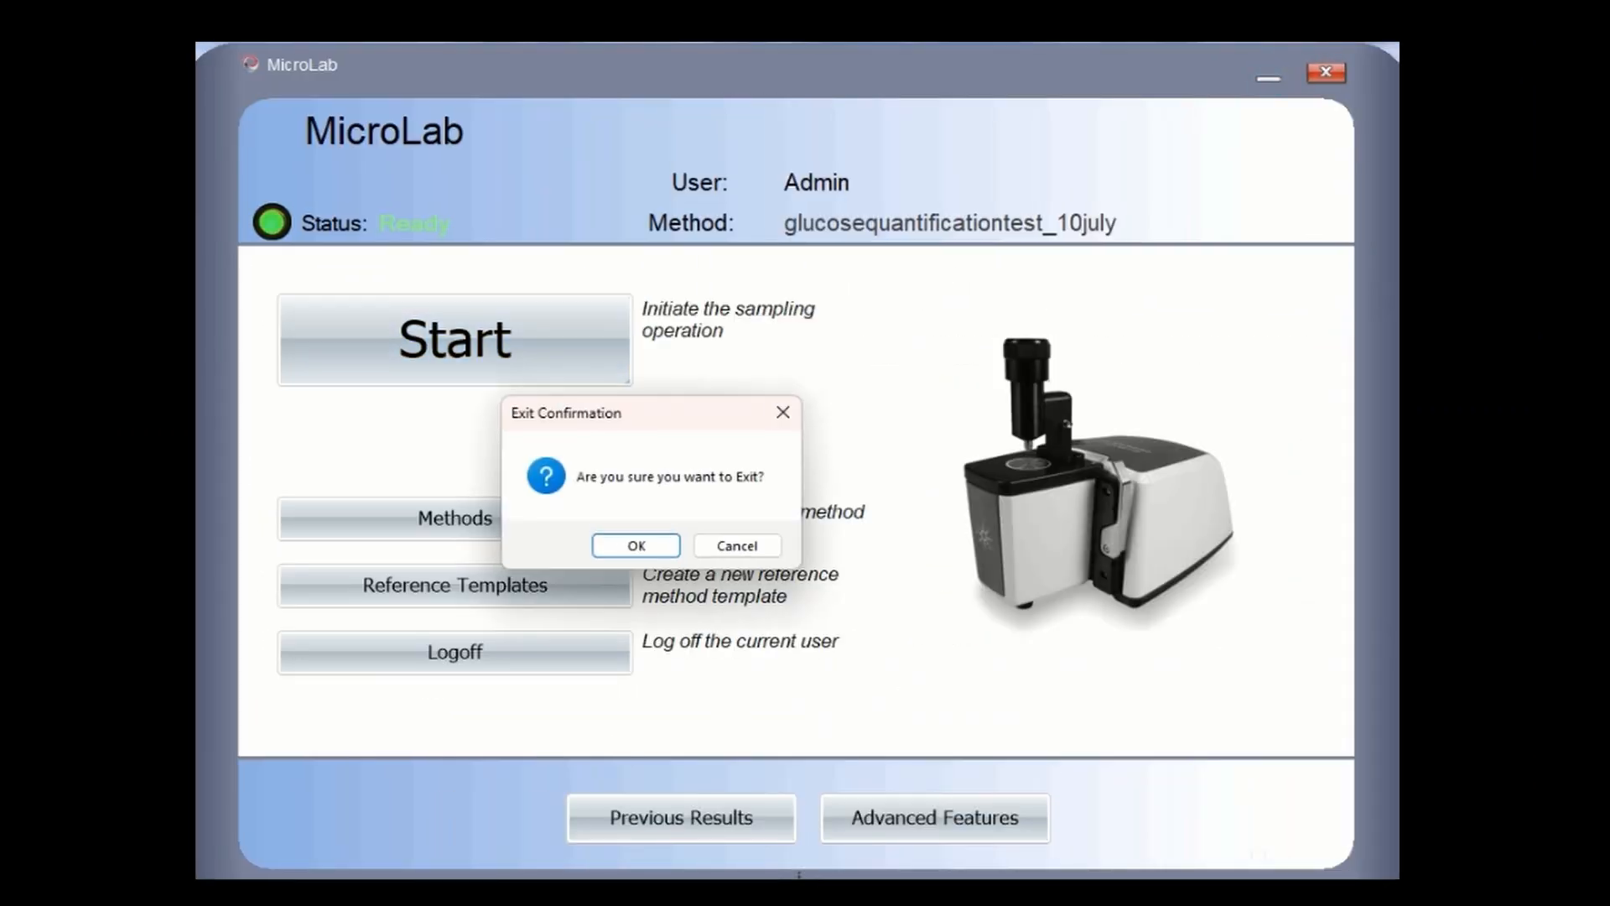
- Quit MicroLab, log in to MicroLab Quant, start a new model, and expand the method's results
left_click(636, 546)
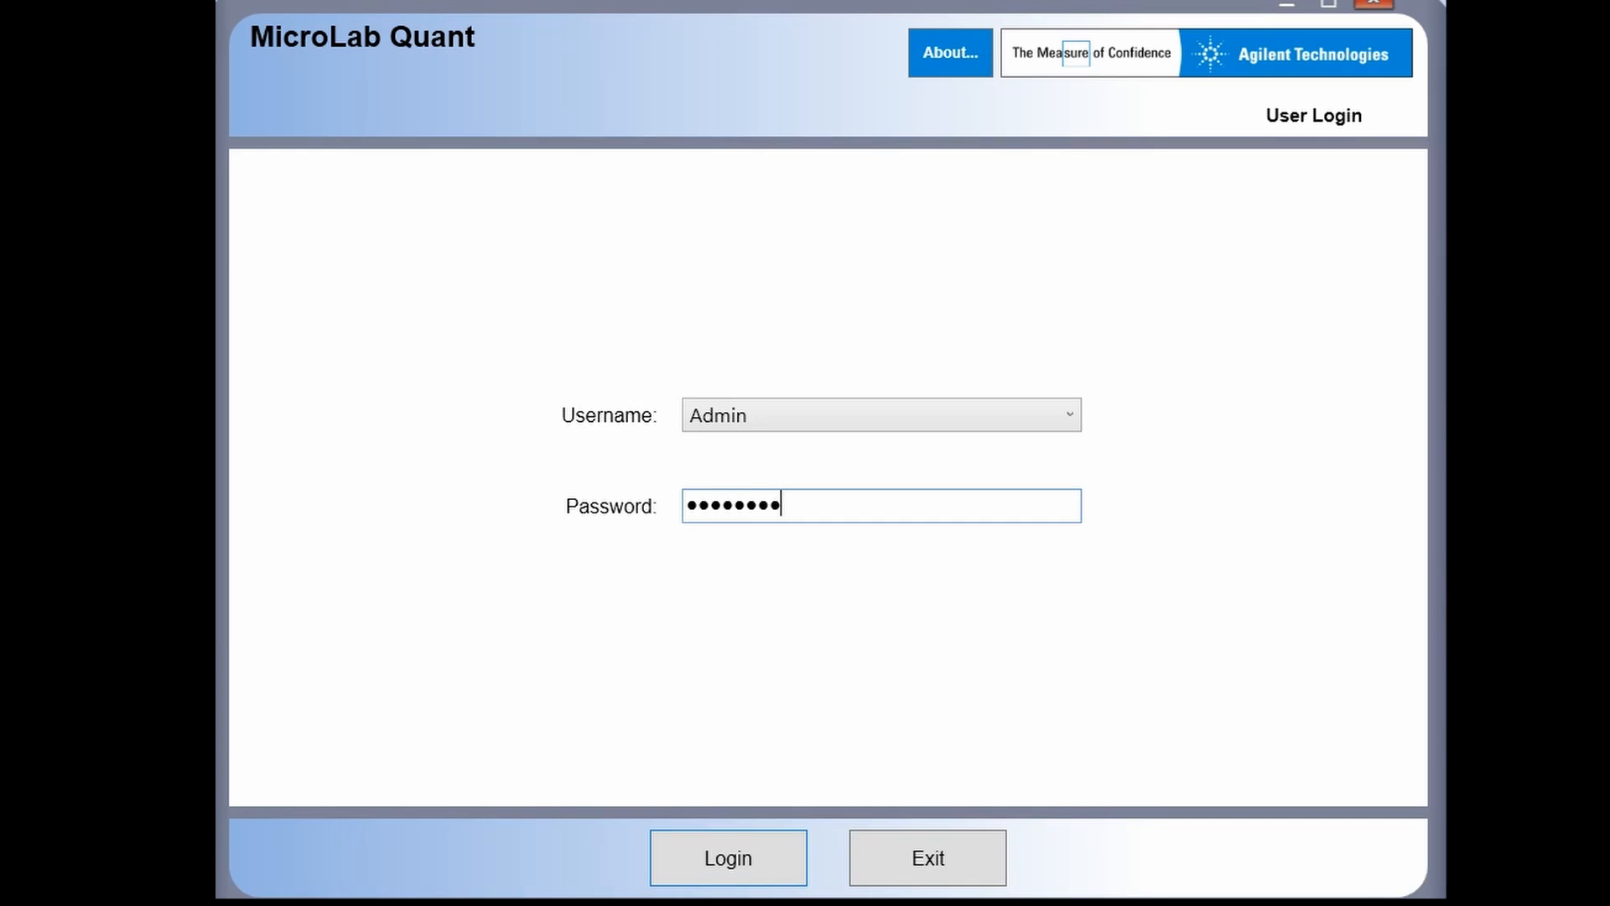
key("Return")
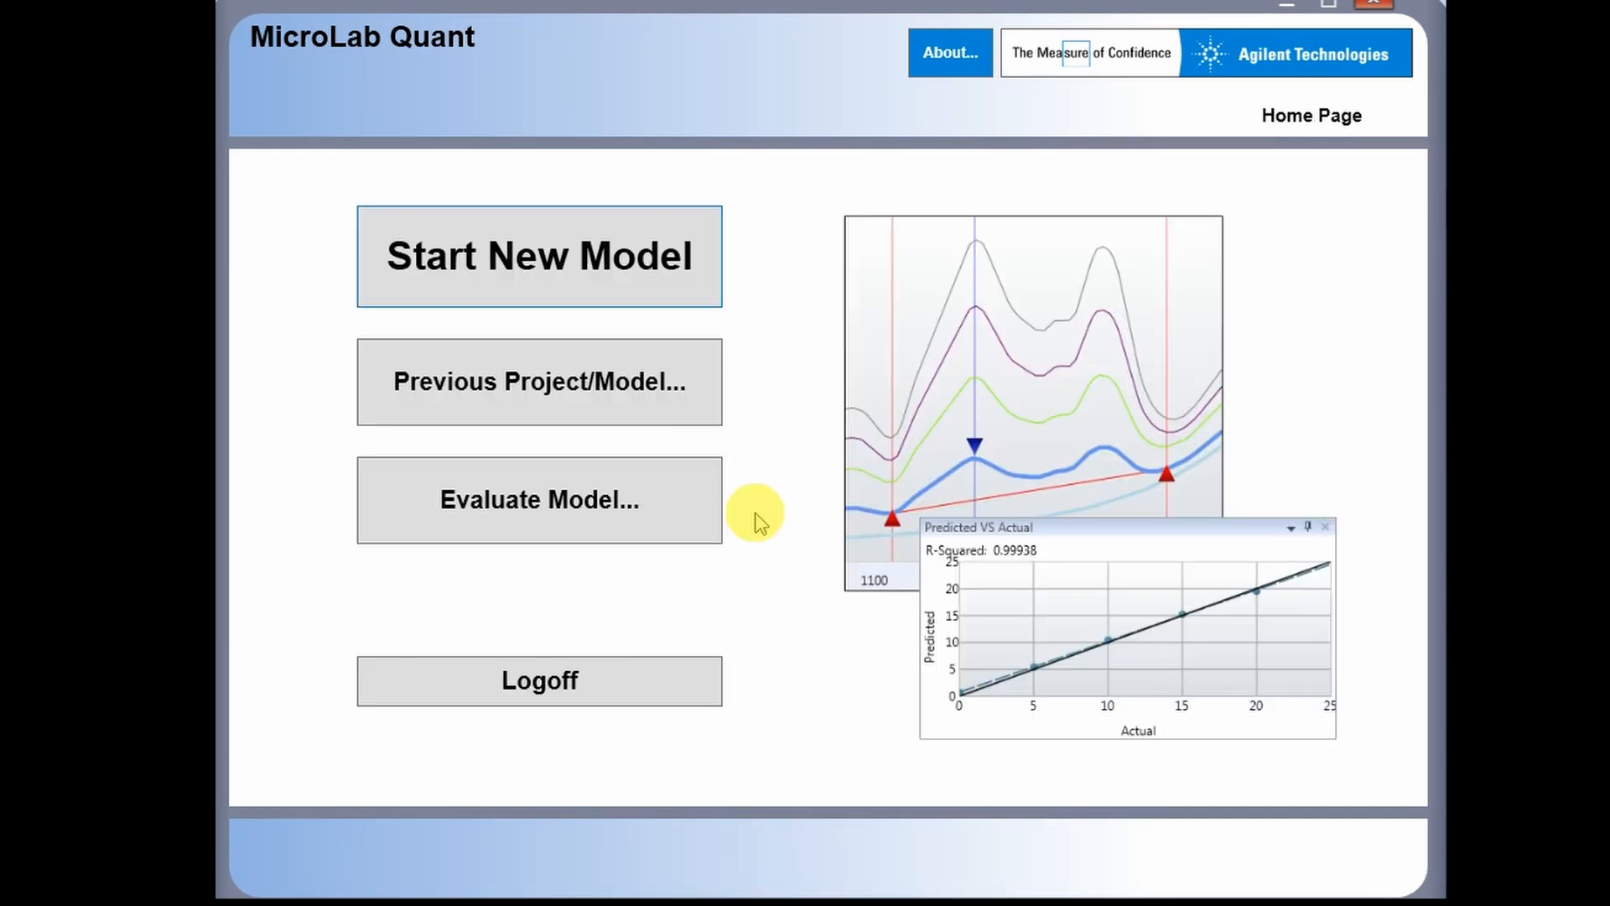
left_click(686, 287)
left_click(249, 286)
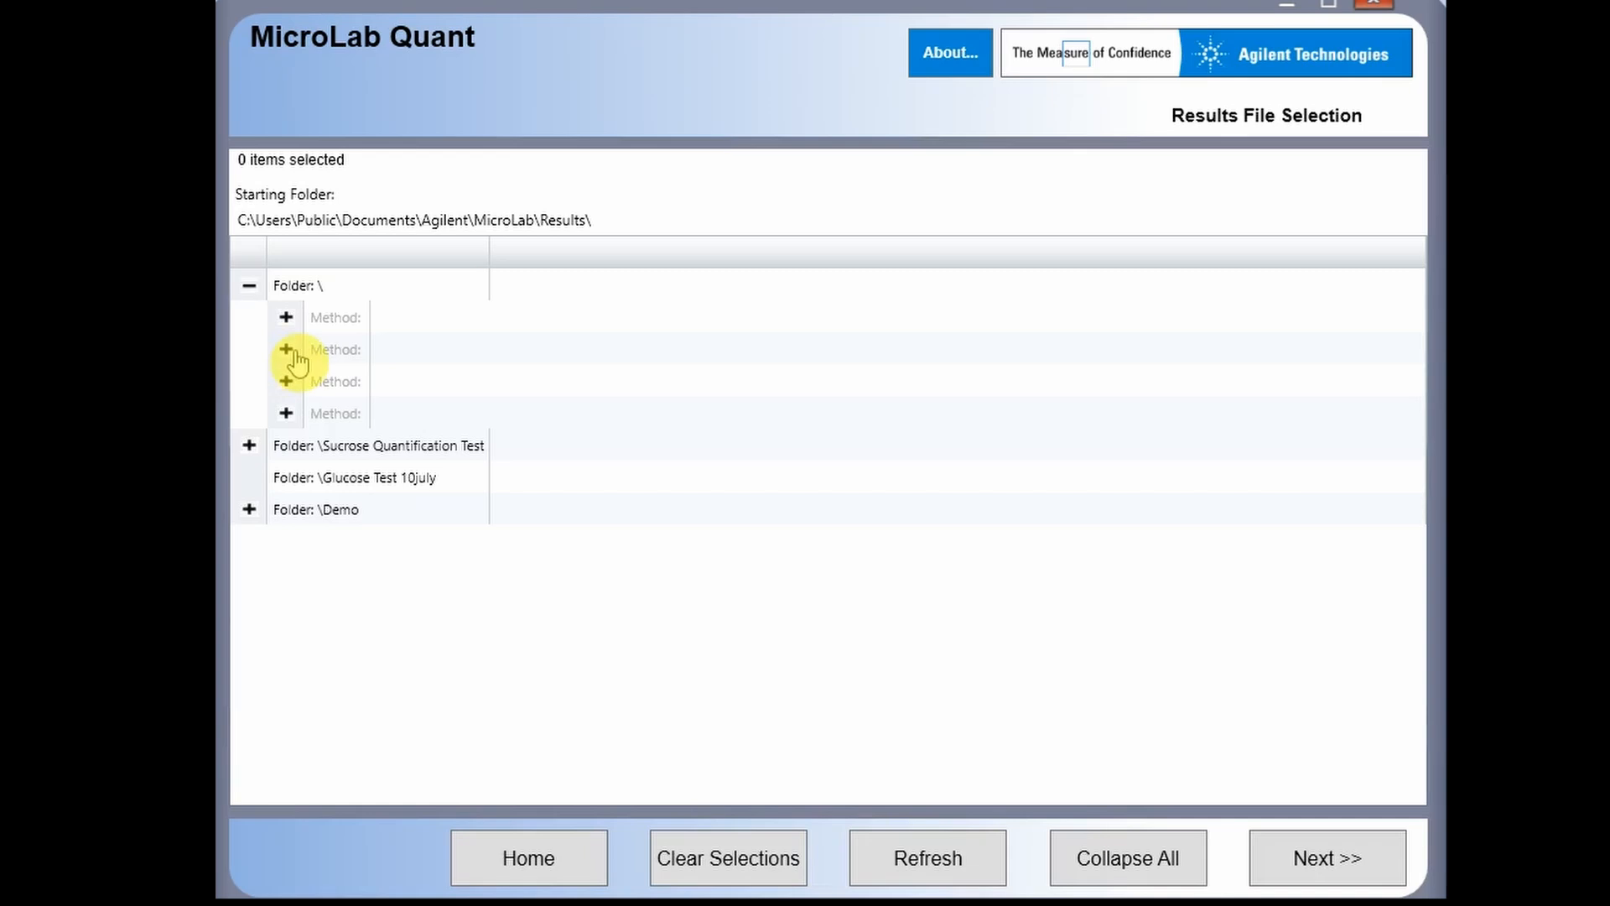
left_click(289, 350)
- Select the 500mggluc10july, 400mggluc, 200mggluc and 100mggluc result files
scroll(426, 441, "down", 7)
scroll(429, 451, "up", 3)
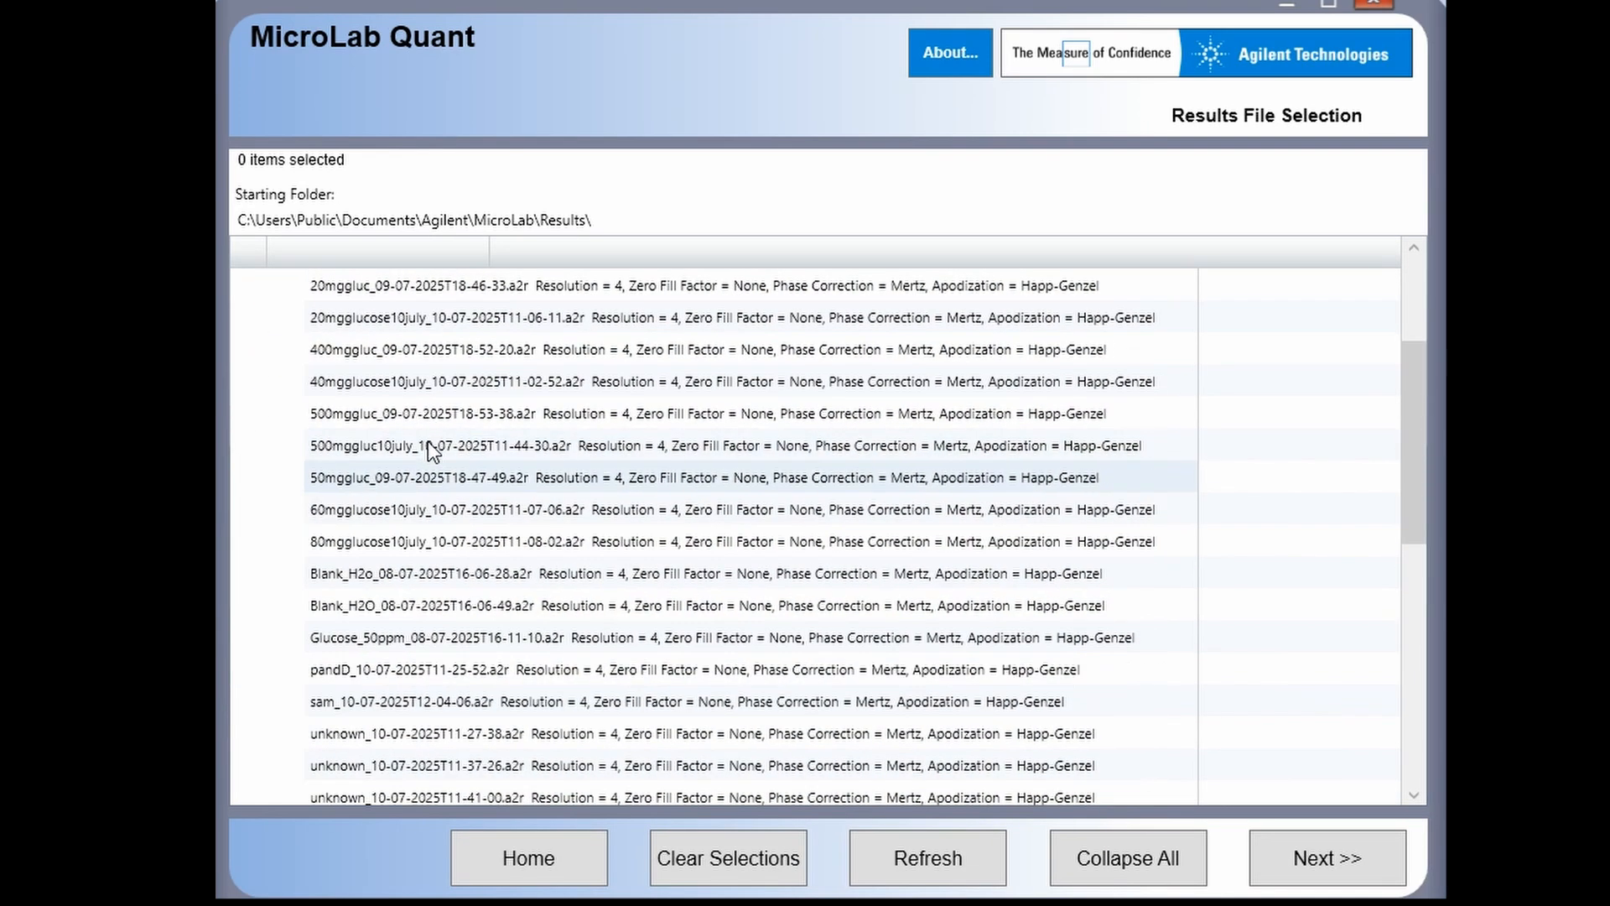
scroll(429, 450, "up", 1)
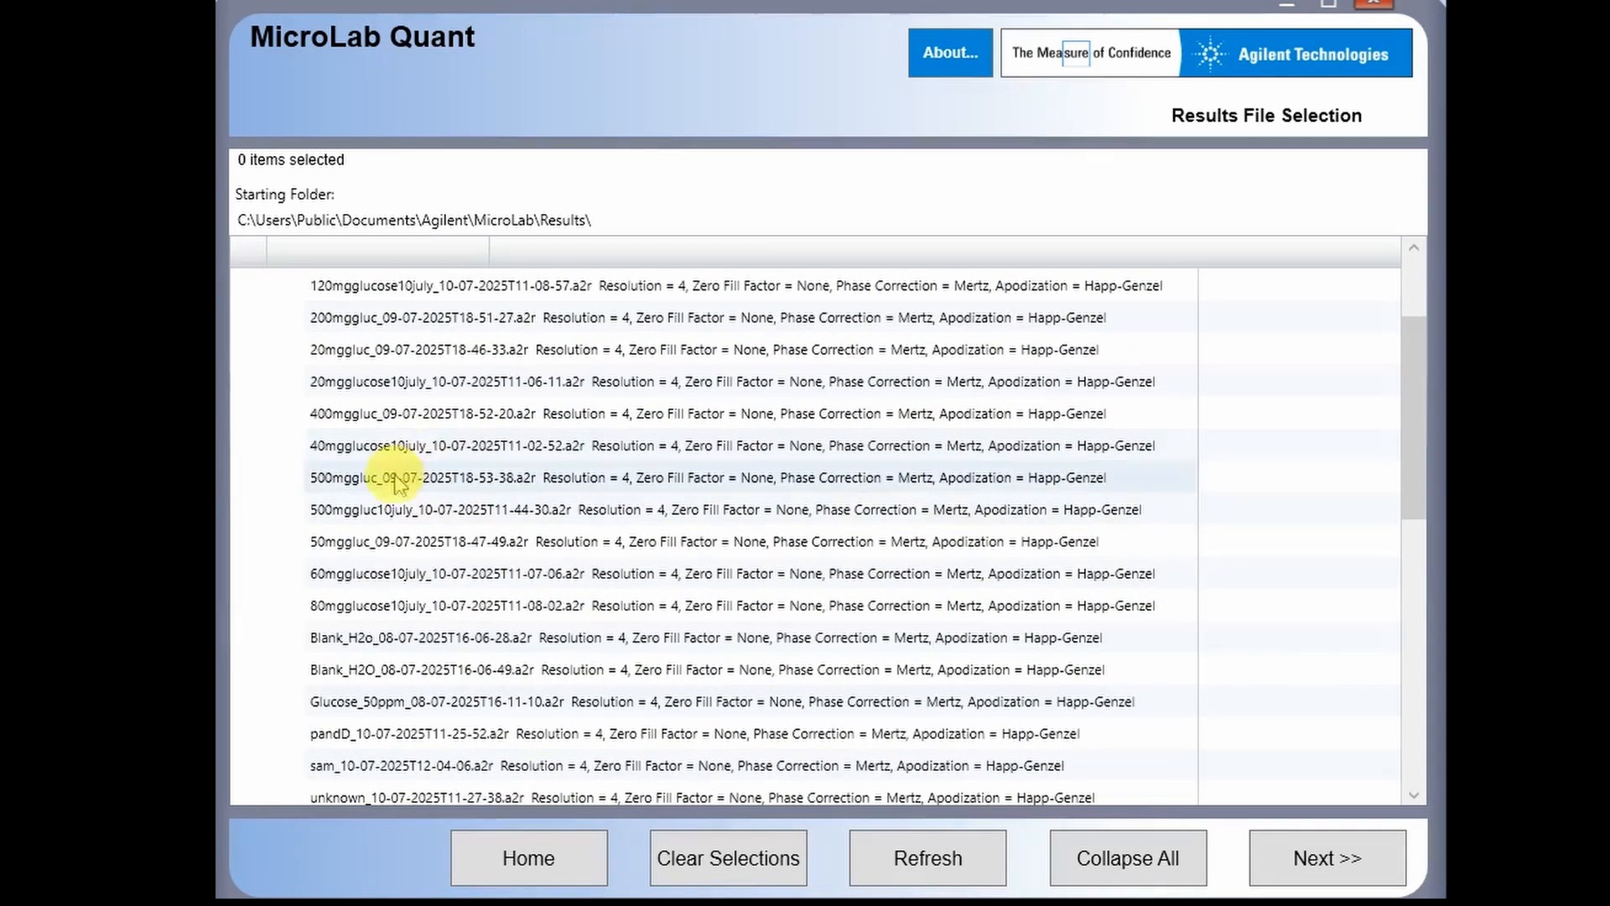
left_click(360, 513)
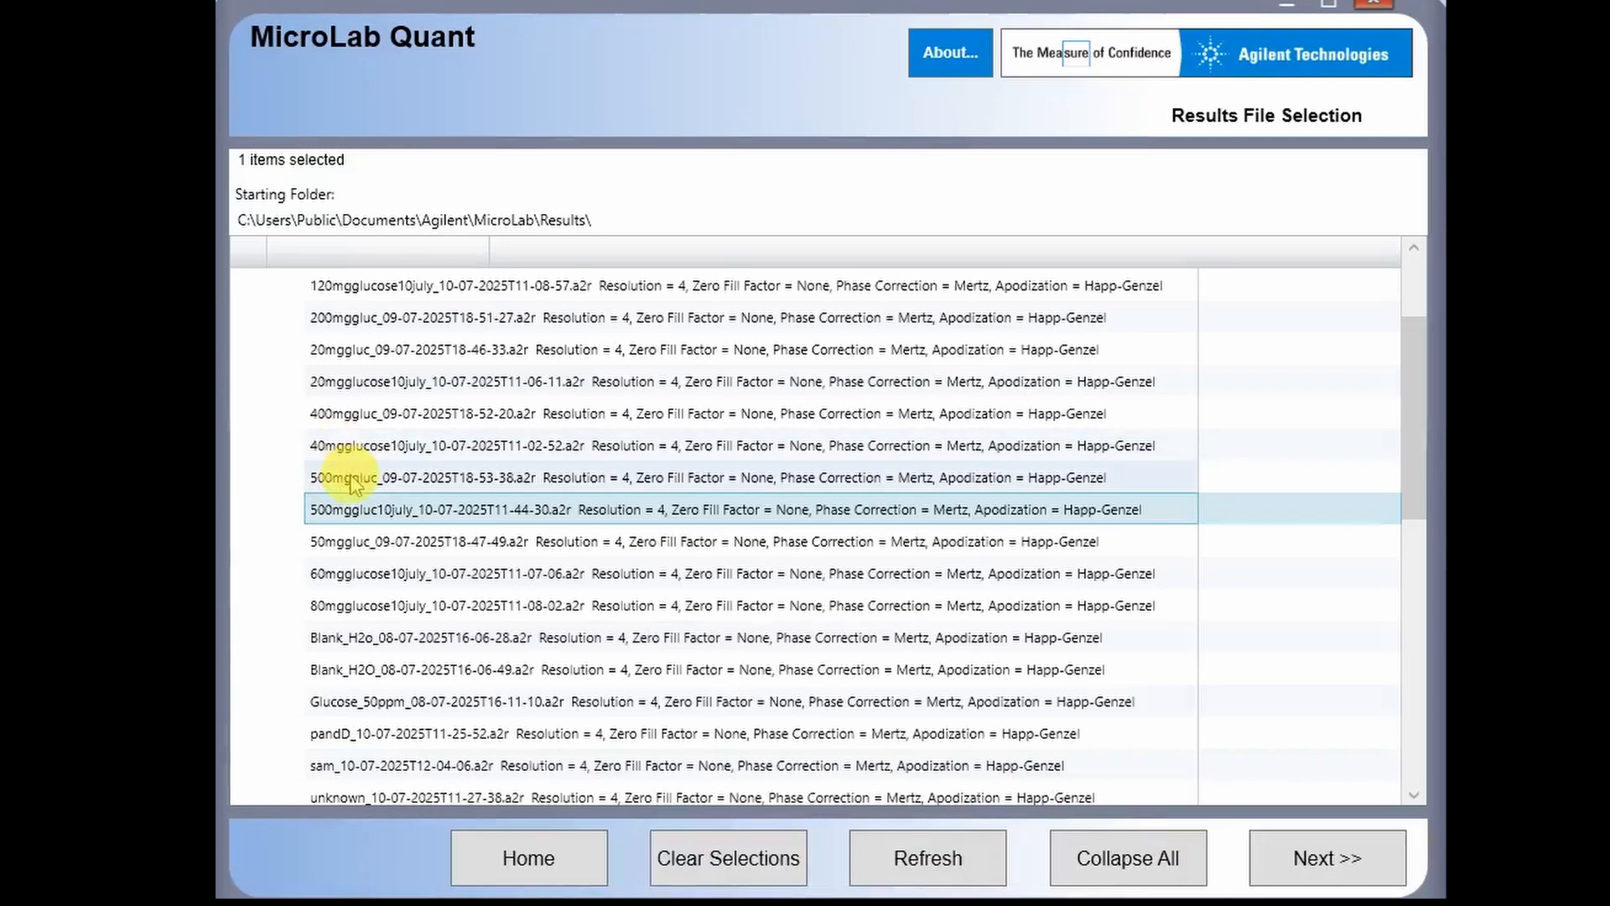
scroll(340, 461, "up", 1)
scroll(361, 478, "up", 3)
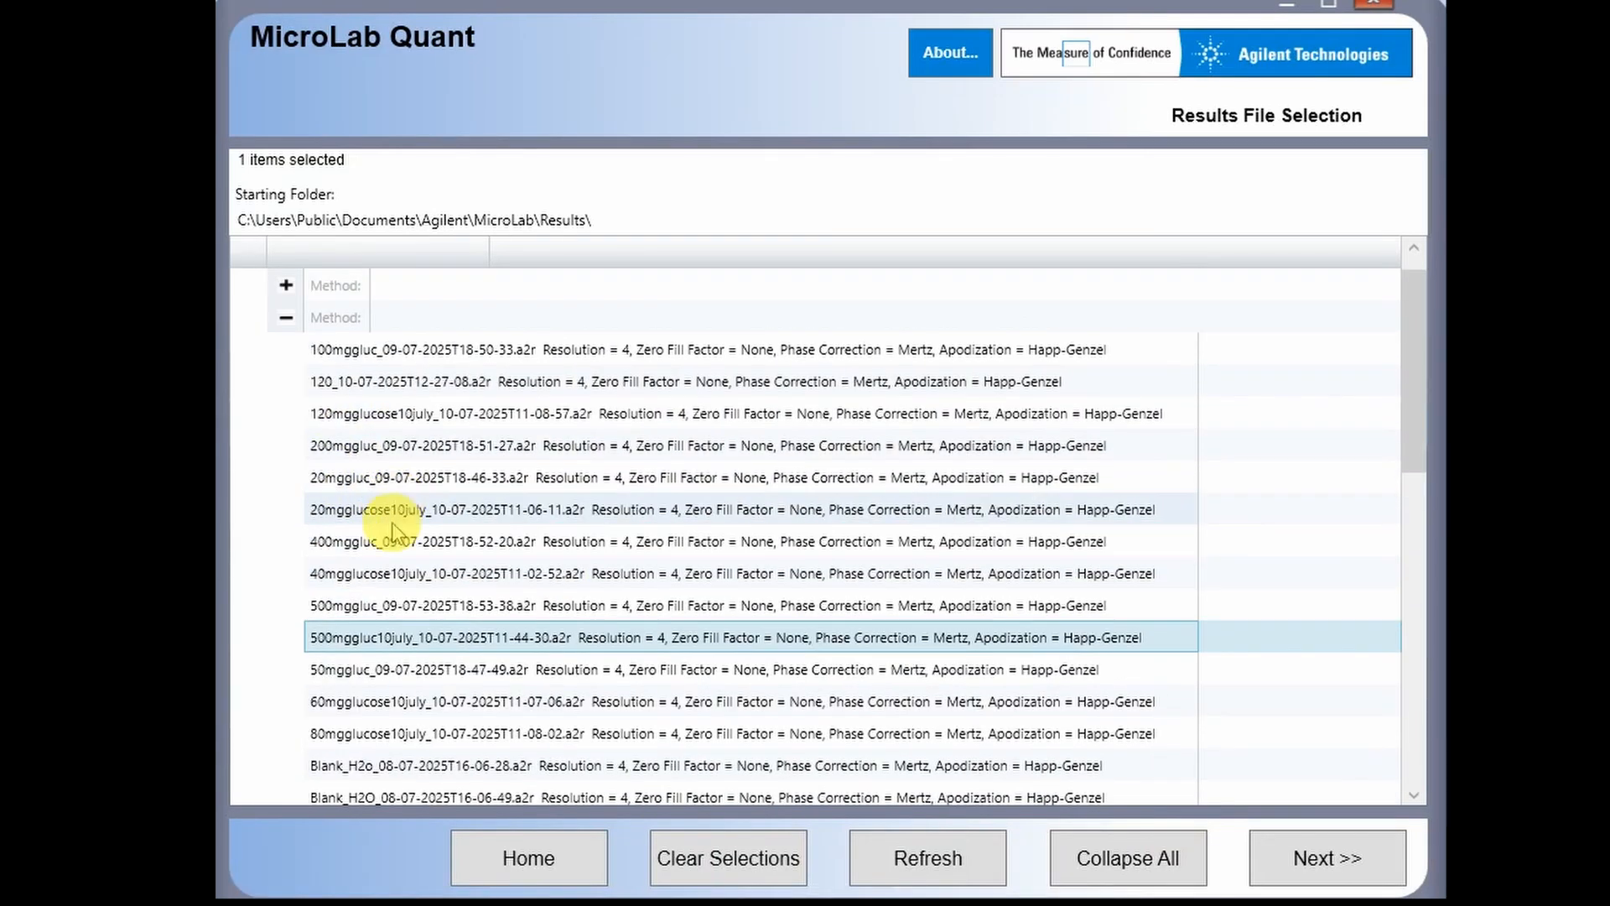
left_click(353, 550)
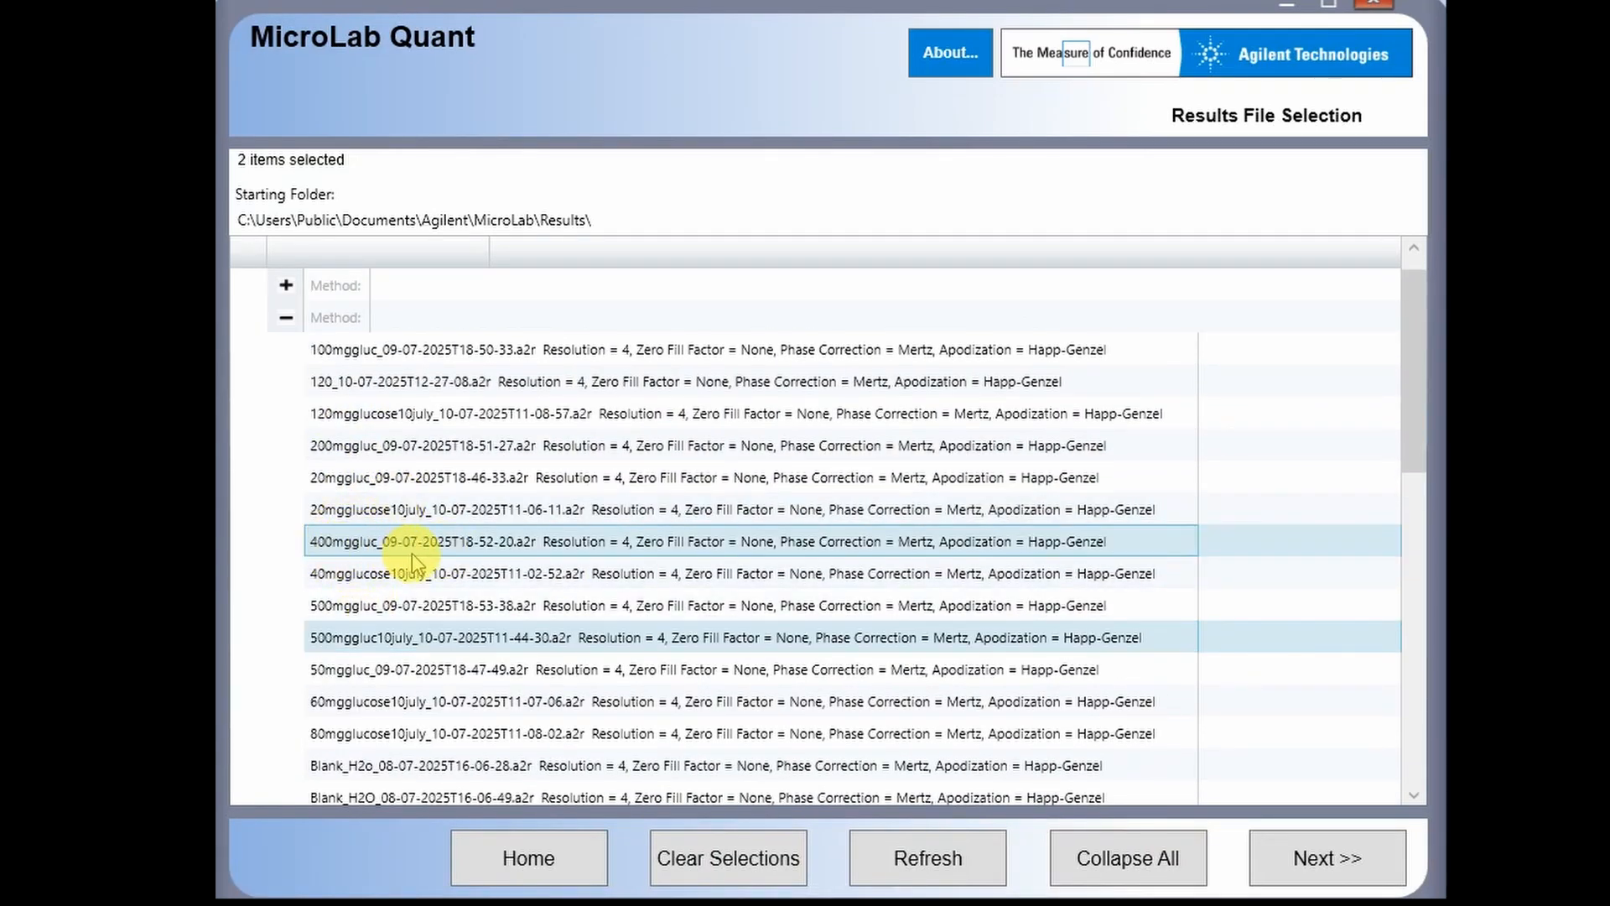
left_click(411, 552)
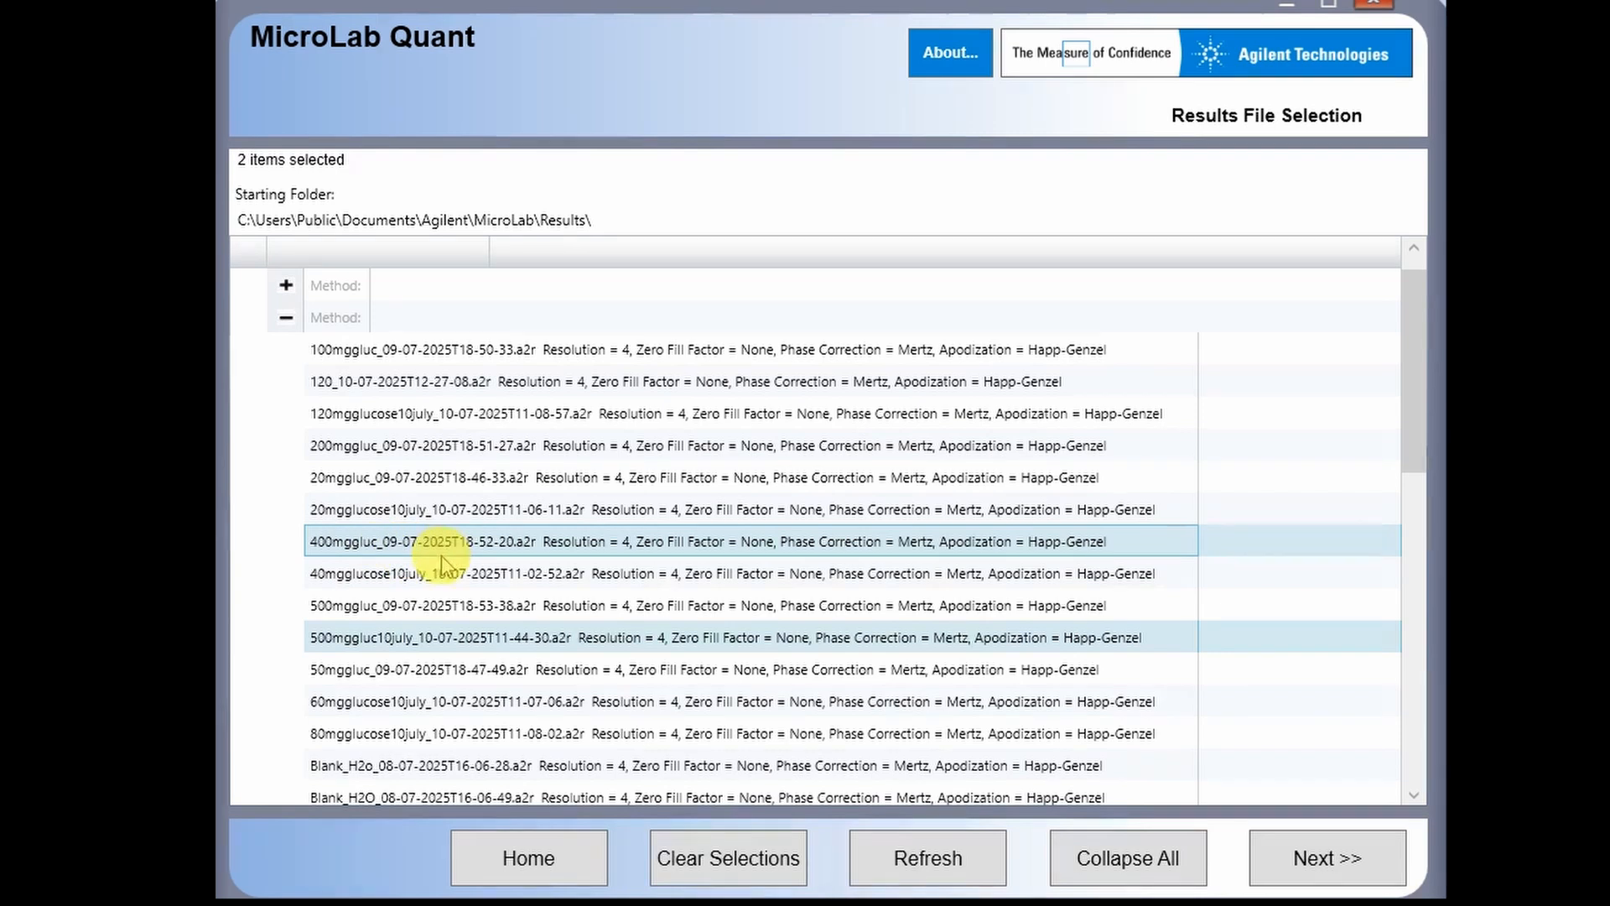
left_click(390, 553)
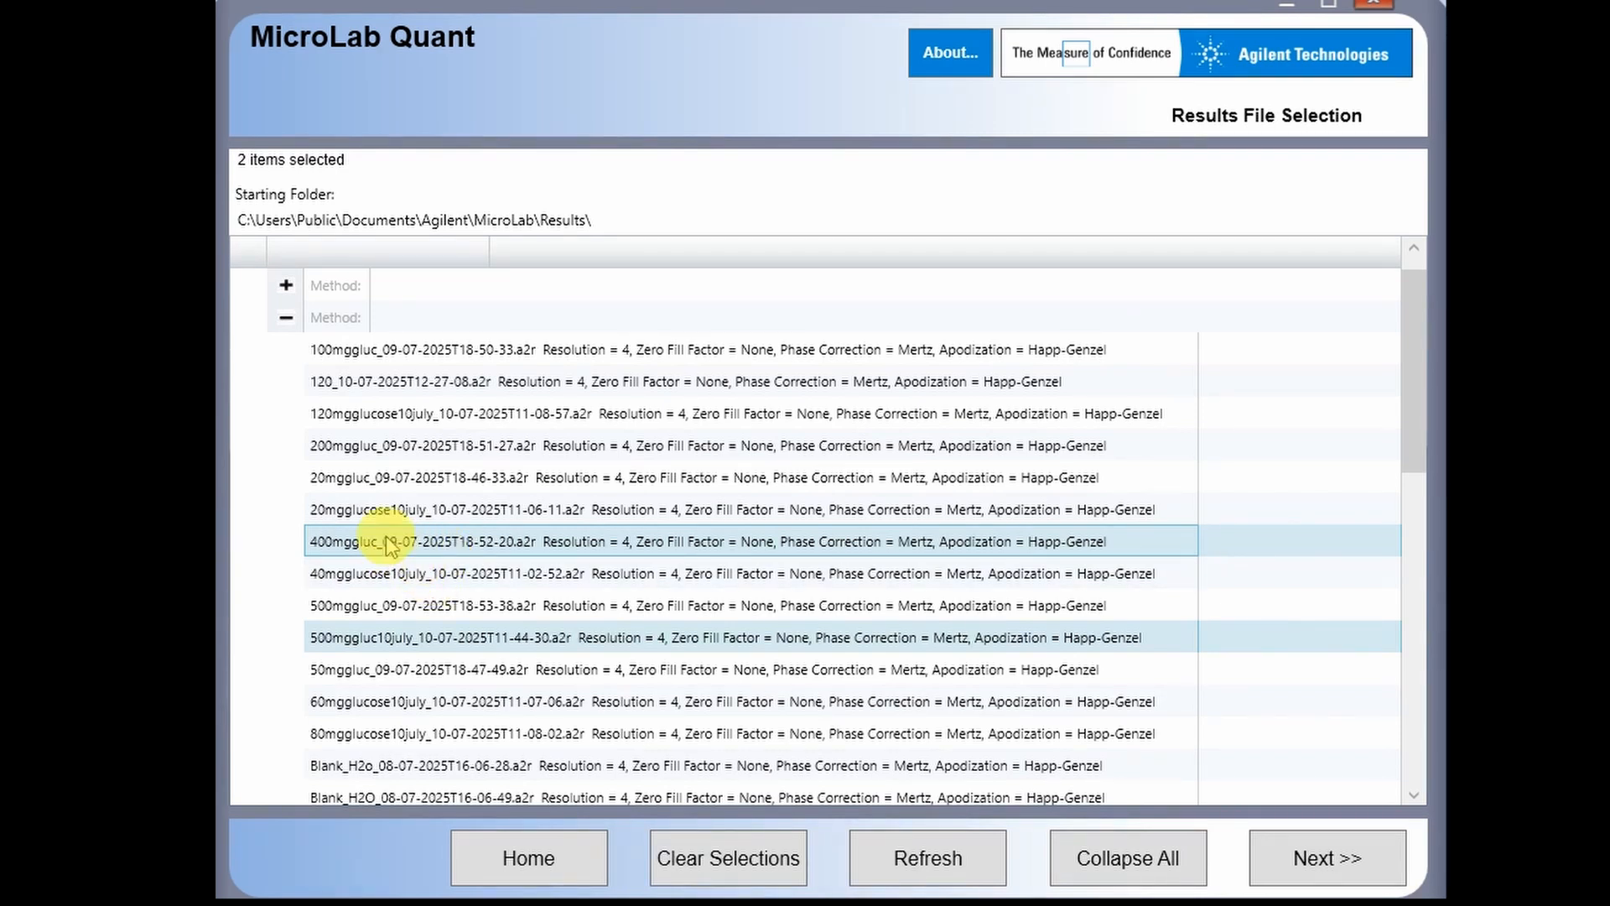
left_click(364, 453)
scroll(370, 532, "down", 2)
scroll(378, 431, "up", 1)
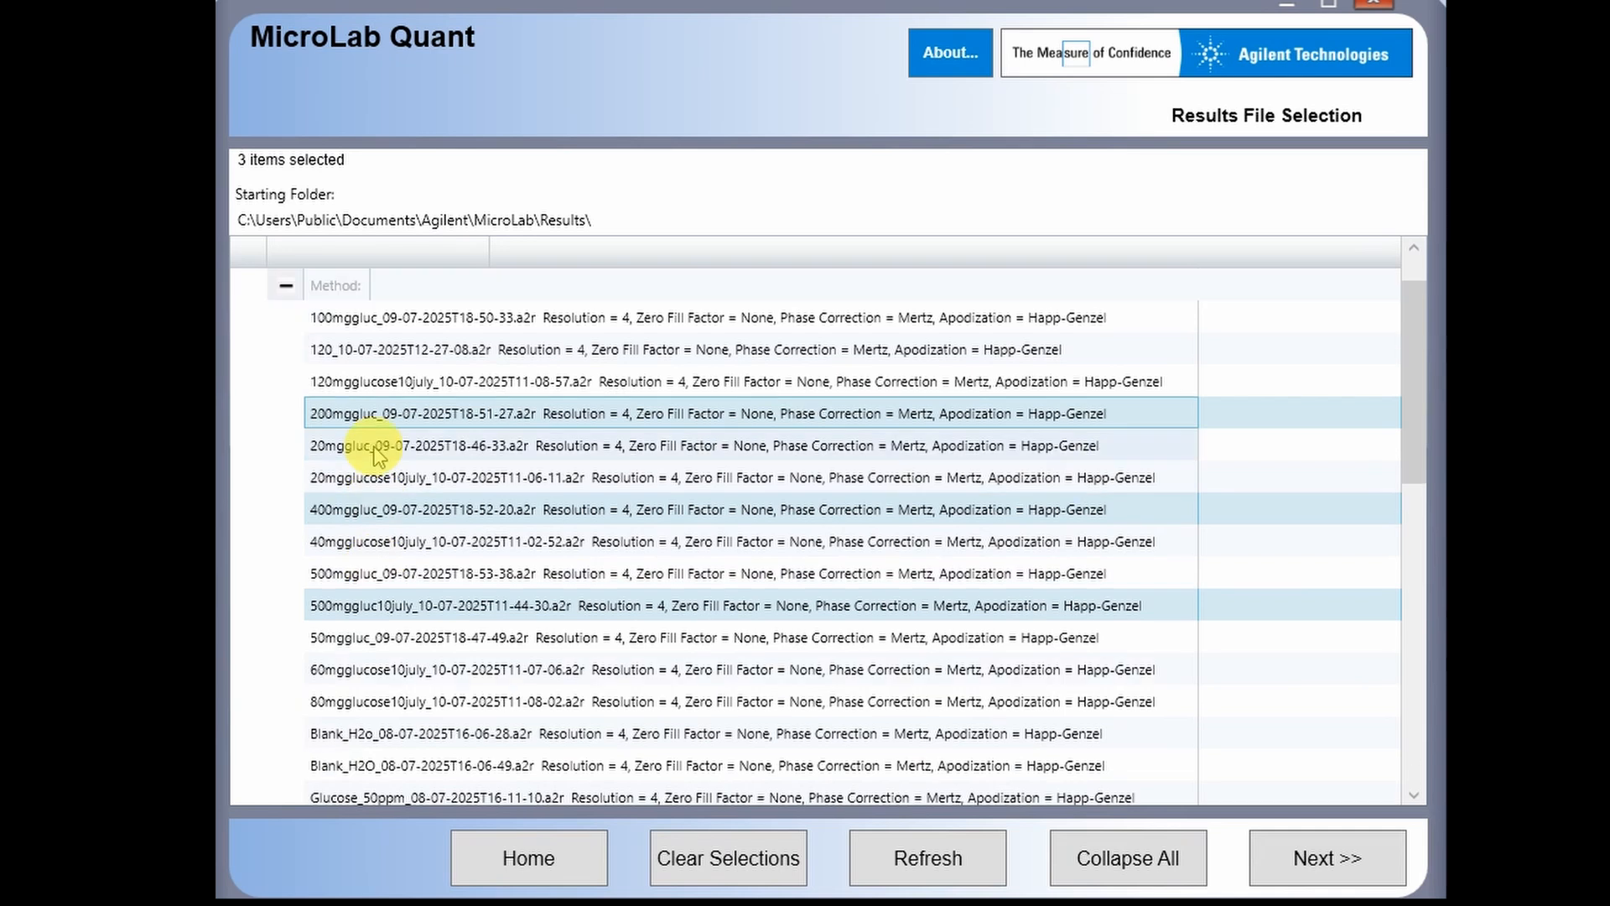
left_click(365, 327)
- Add the 80mg, 60mg, 50mg, 40mg, 20mg glucose and waterblank10july files, then continue to standards
scroll(420, 467, "down", 9)
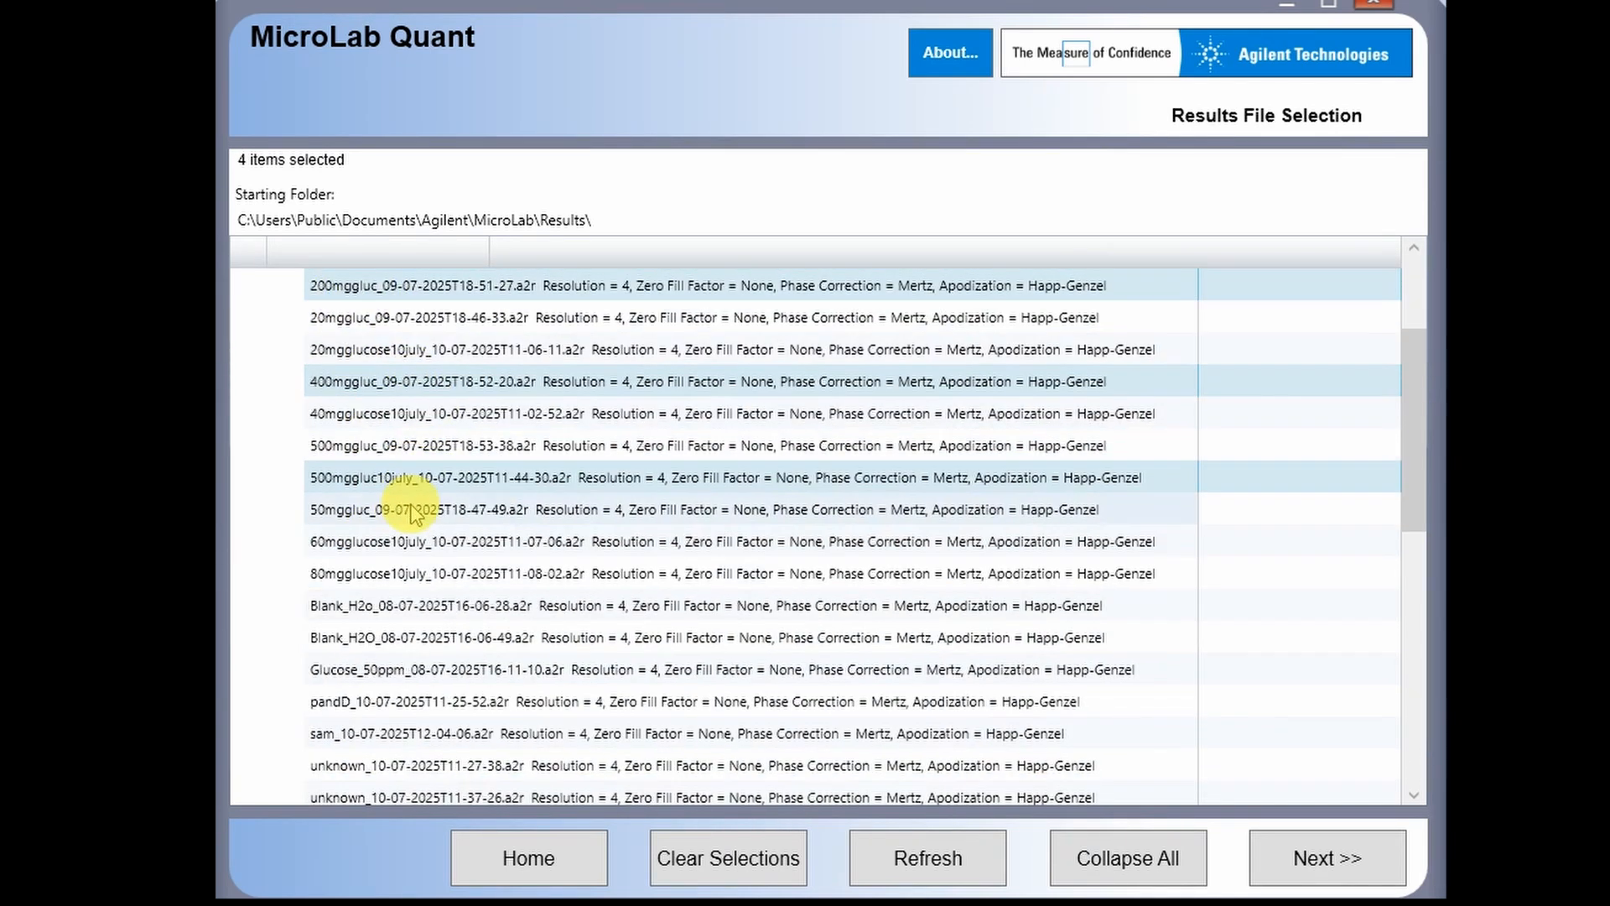
left_click(369, 415)
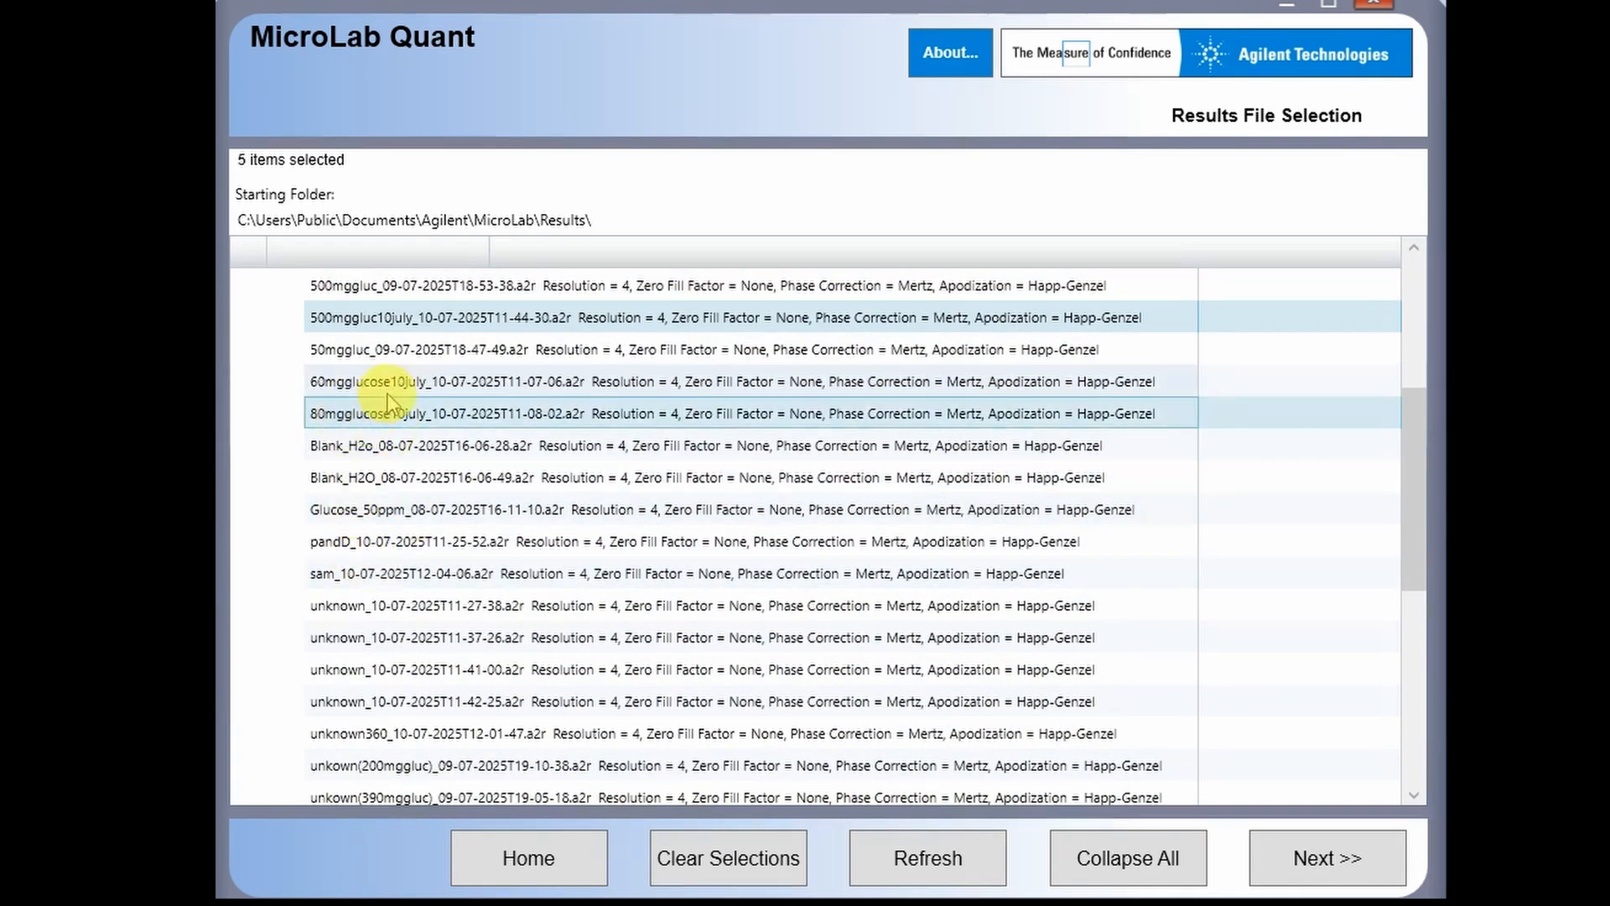
left_click(393, 384)
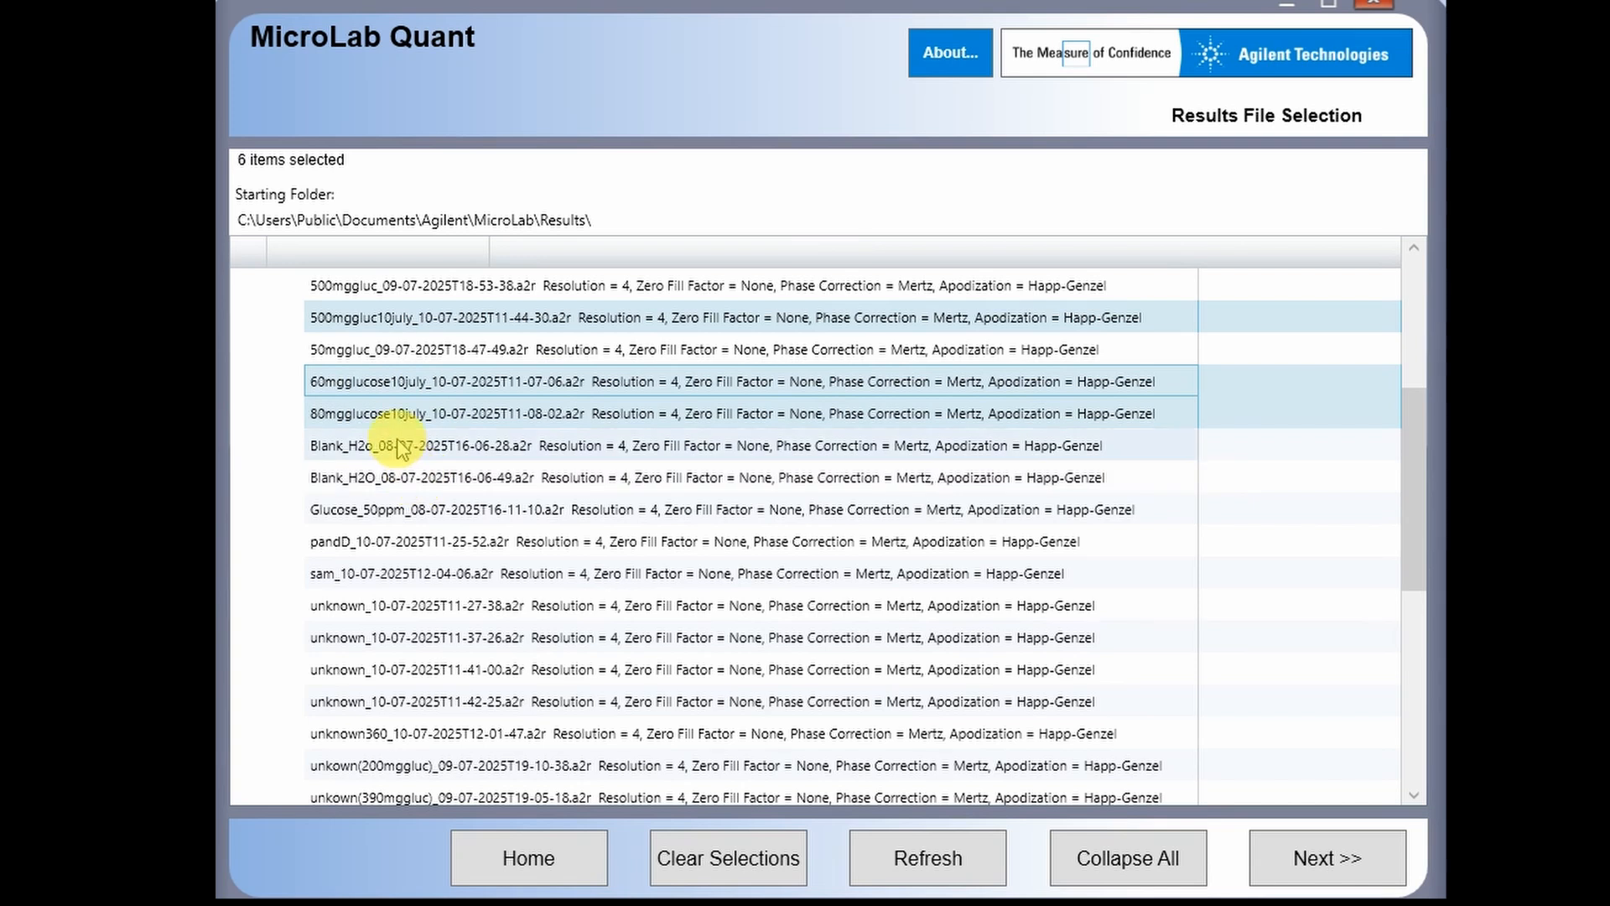
left_click(399, 353)
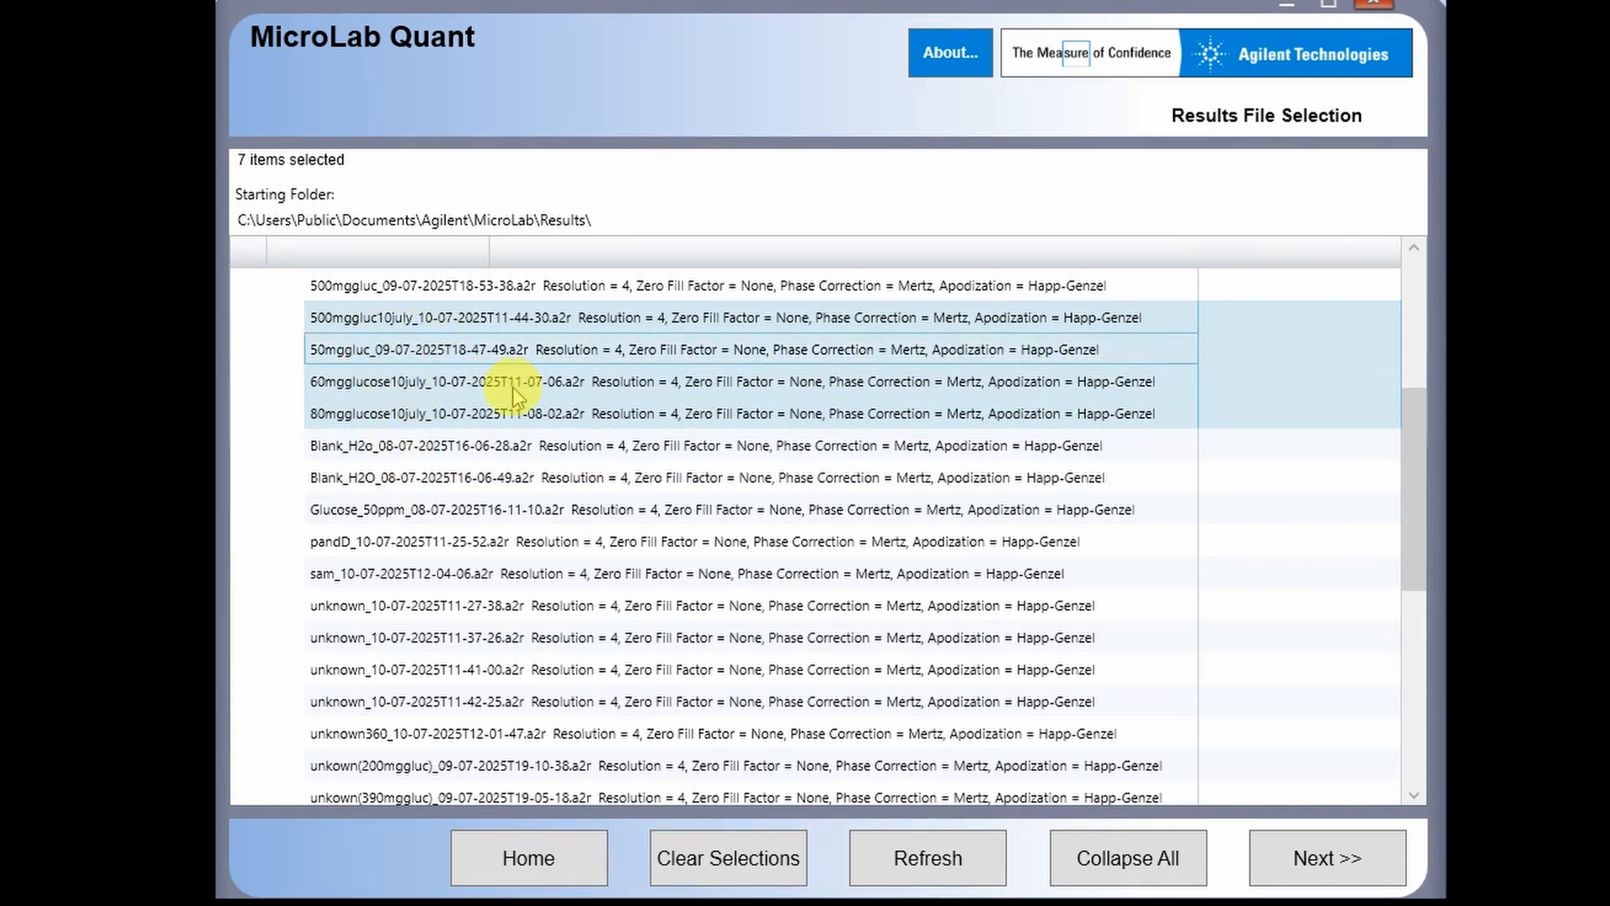
scroll(415, 453, "down", 1)
scroll(415, 453, "up", 2)
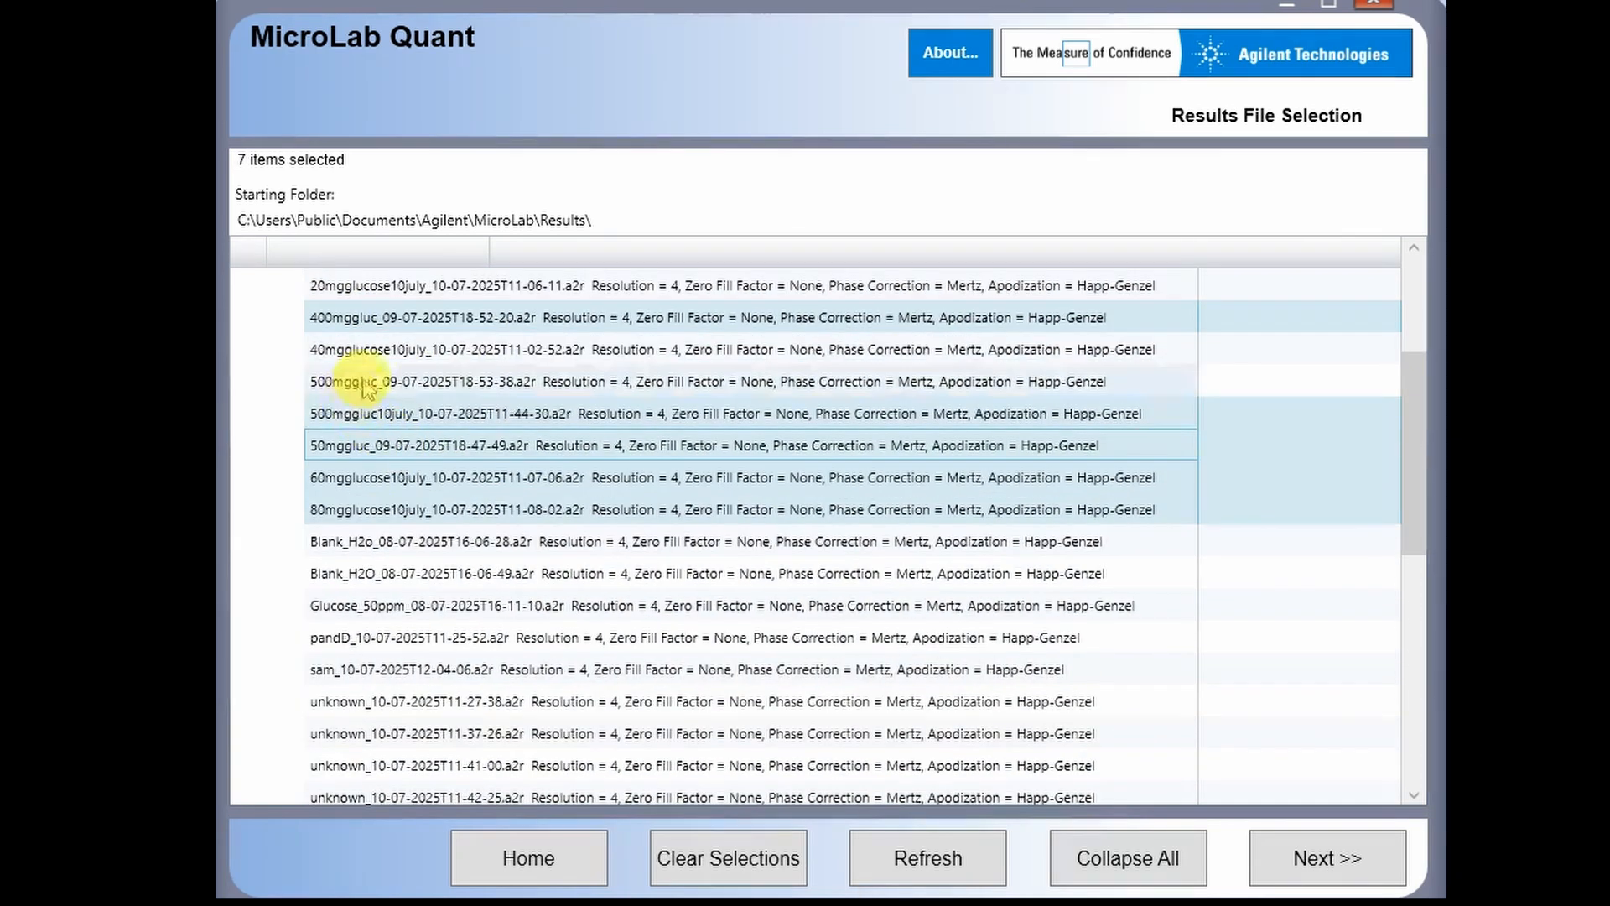
scroll(362, 387, "up", 1)
left_click(390, 415)
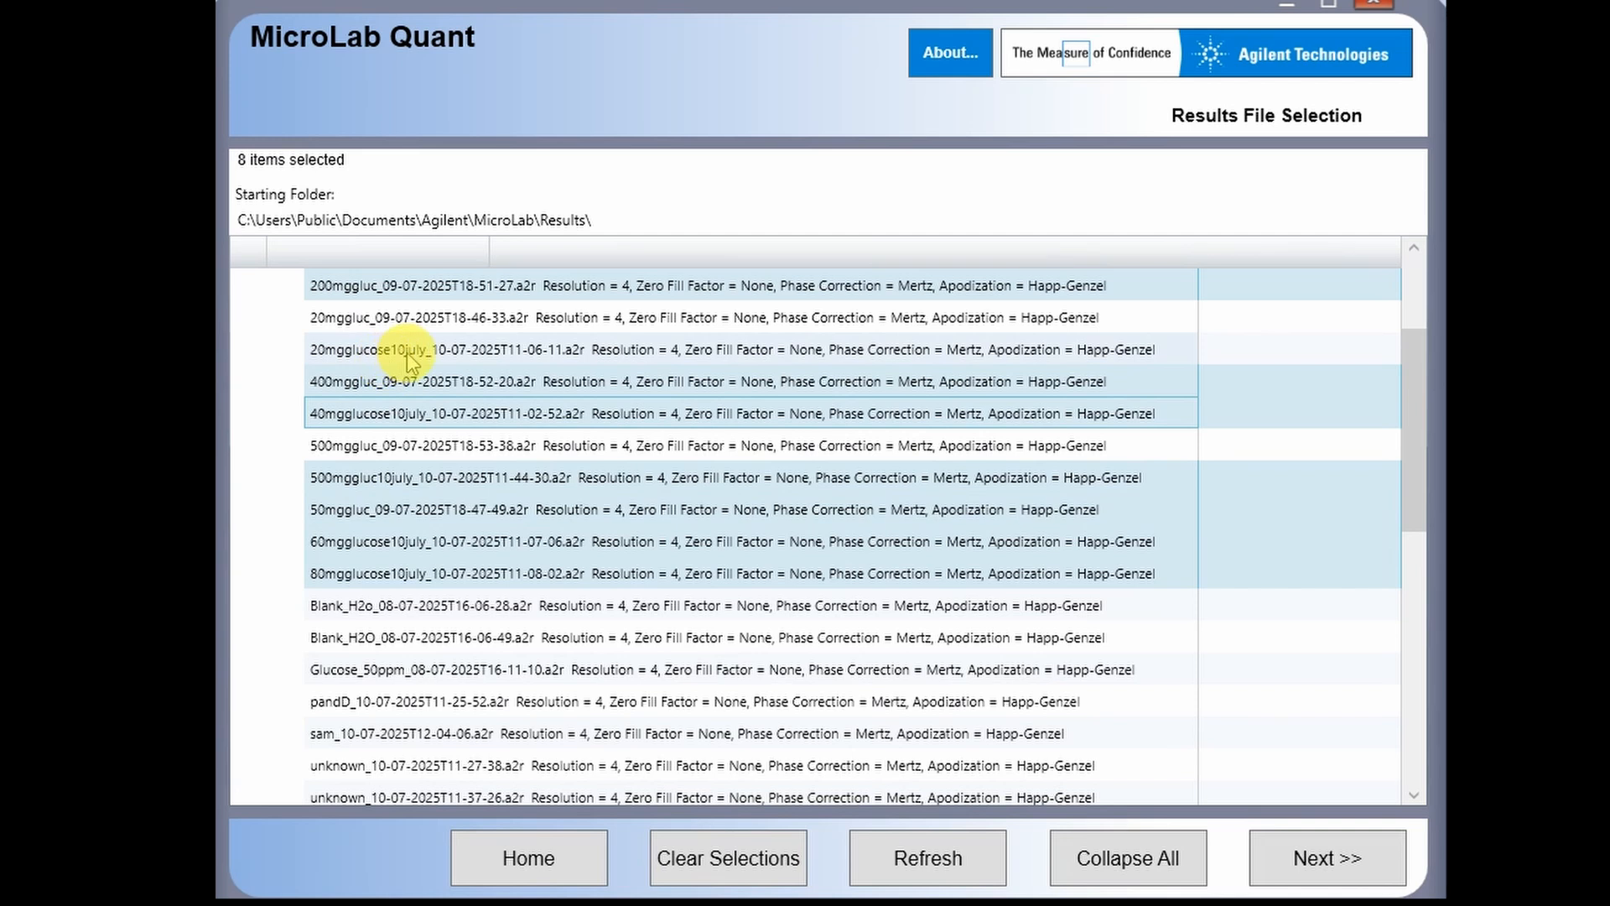
left_click(408, 361)
scroll(424, 503, "down", 4)
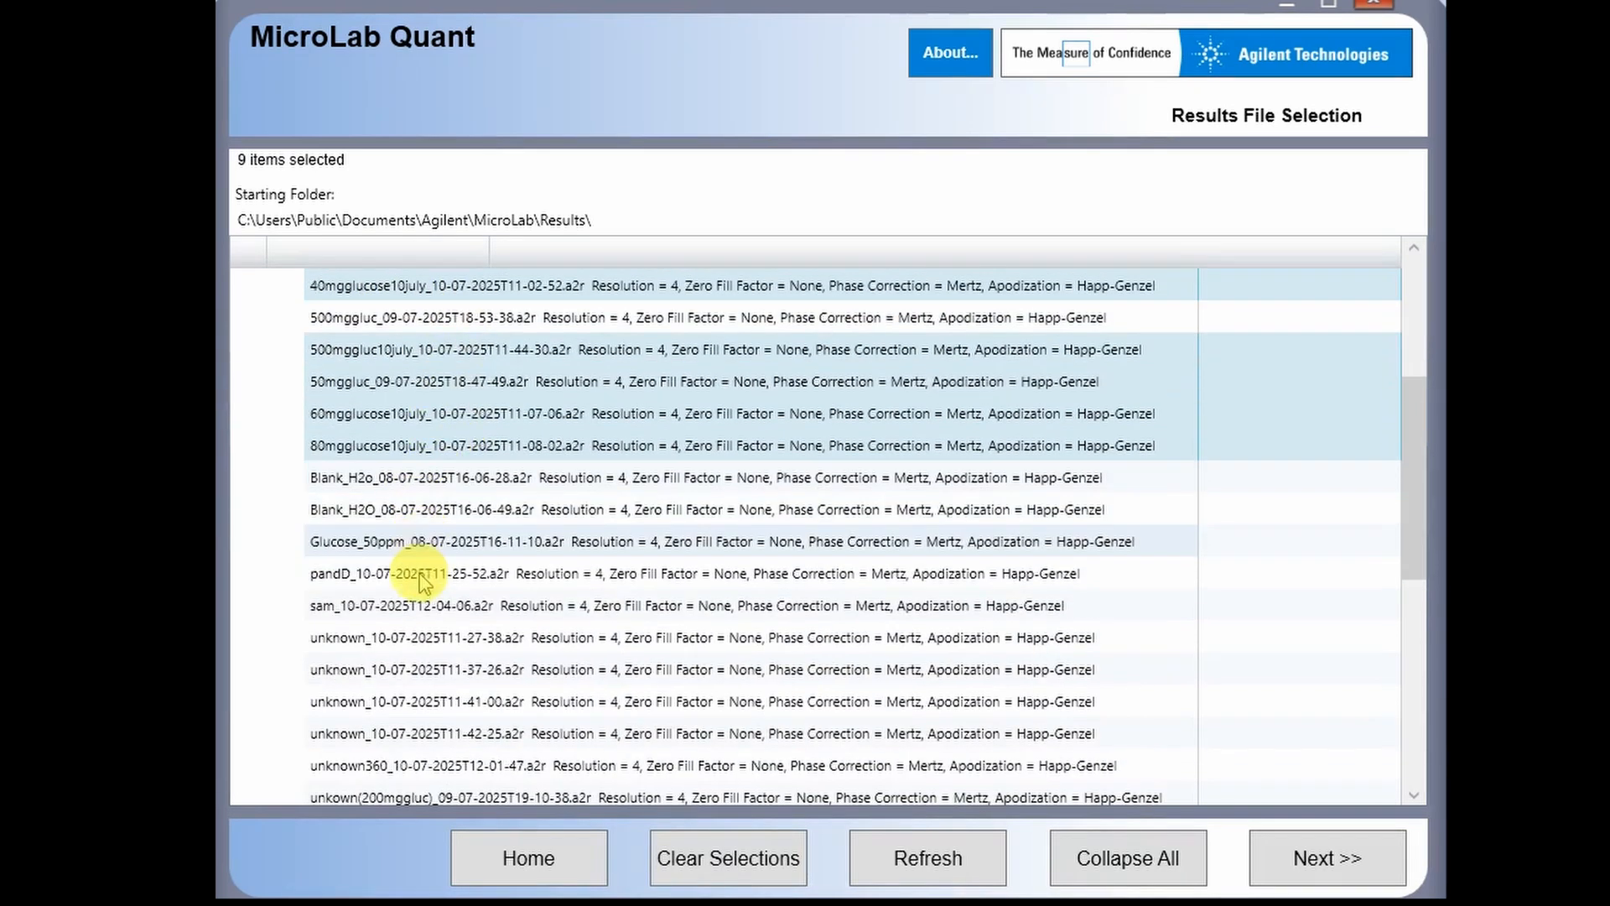
scroll(398, 637, "down", 3)
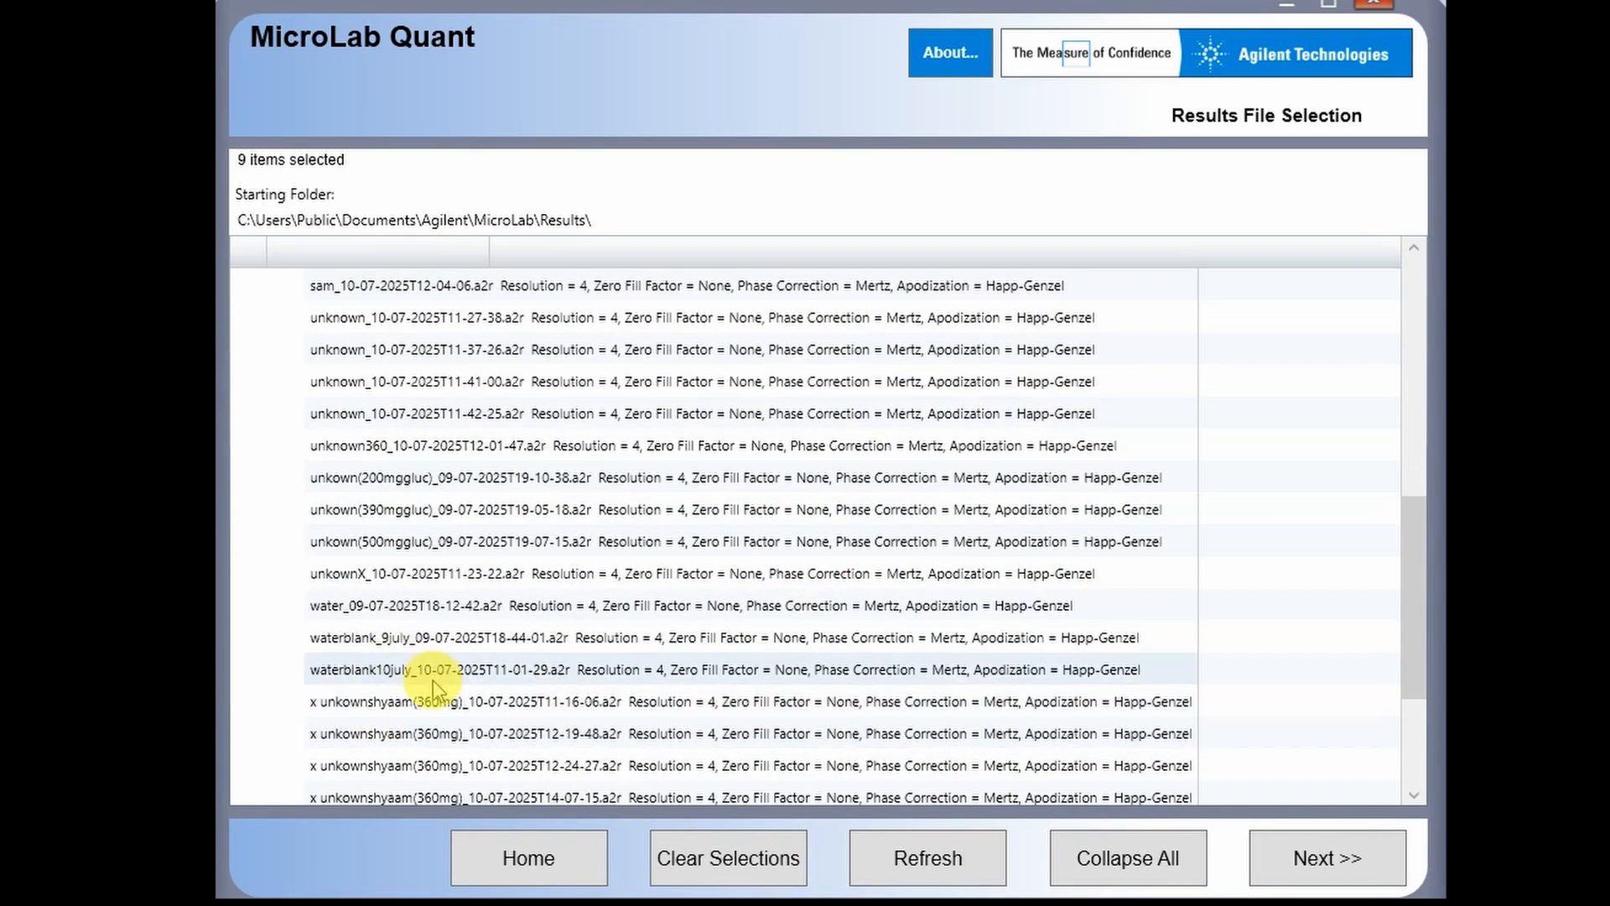
left_click(424, 670)
left_click(1299, 873)
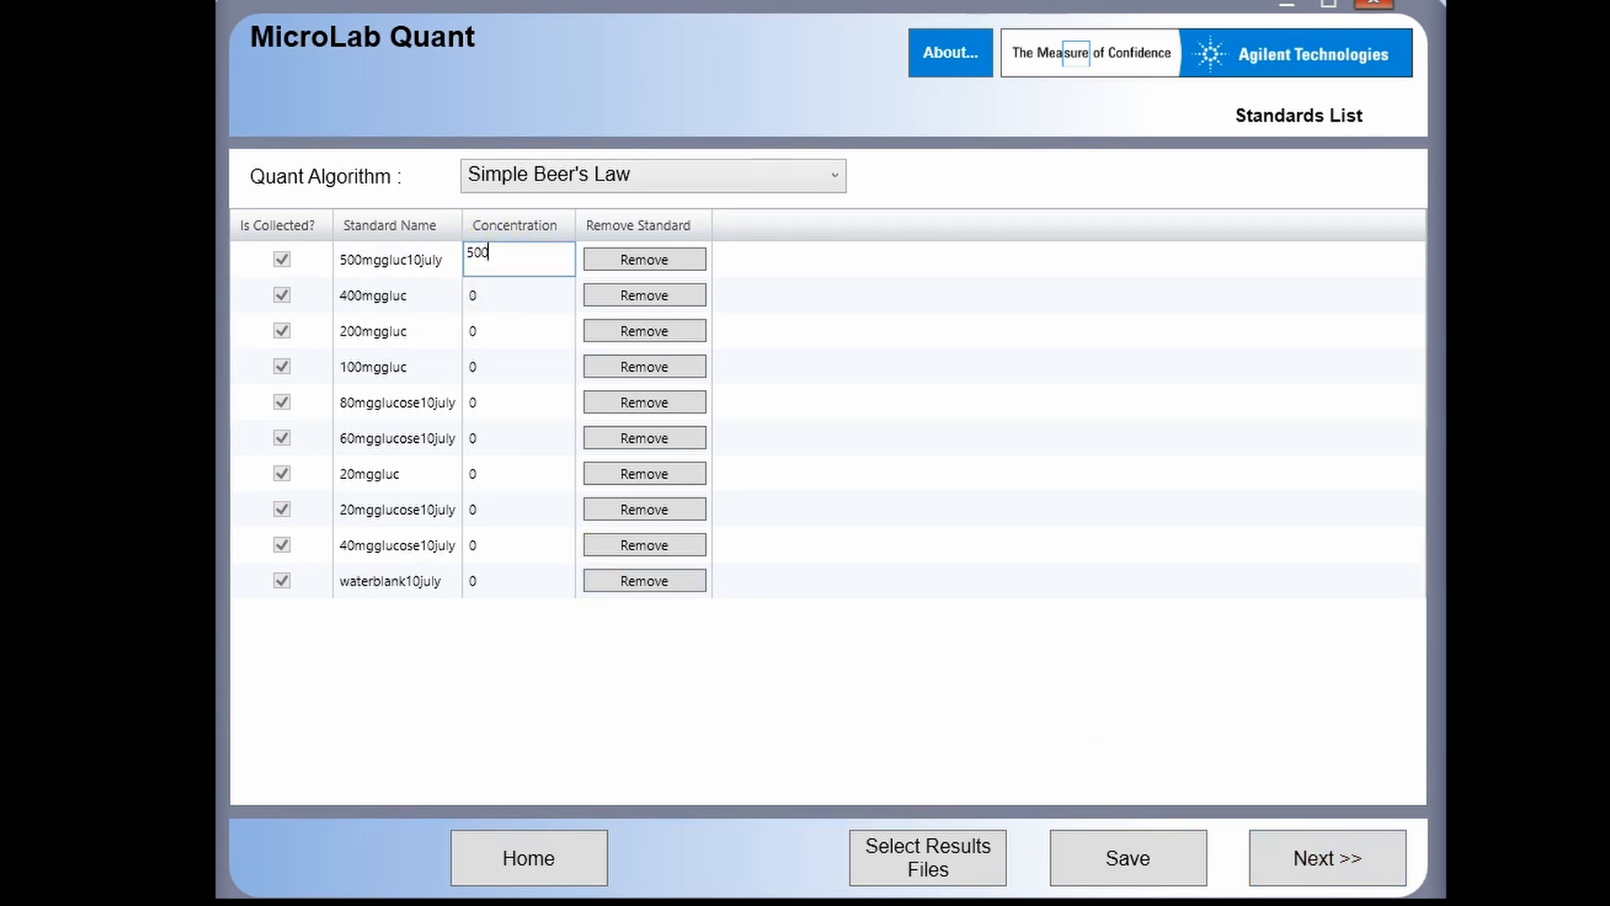
- Enter 400 for 400mggluc, edit the 200mggluc and 80mgglucose10july concentrations, and remove the 20mggluc standard
double_click(487, 302)
type("400")
double_click(484, 337)
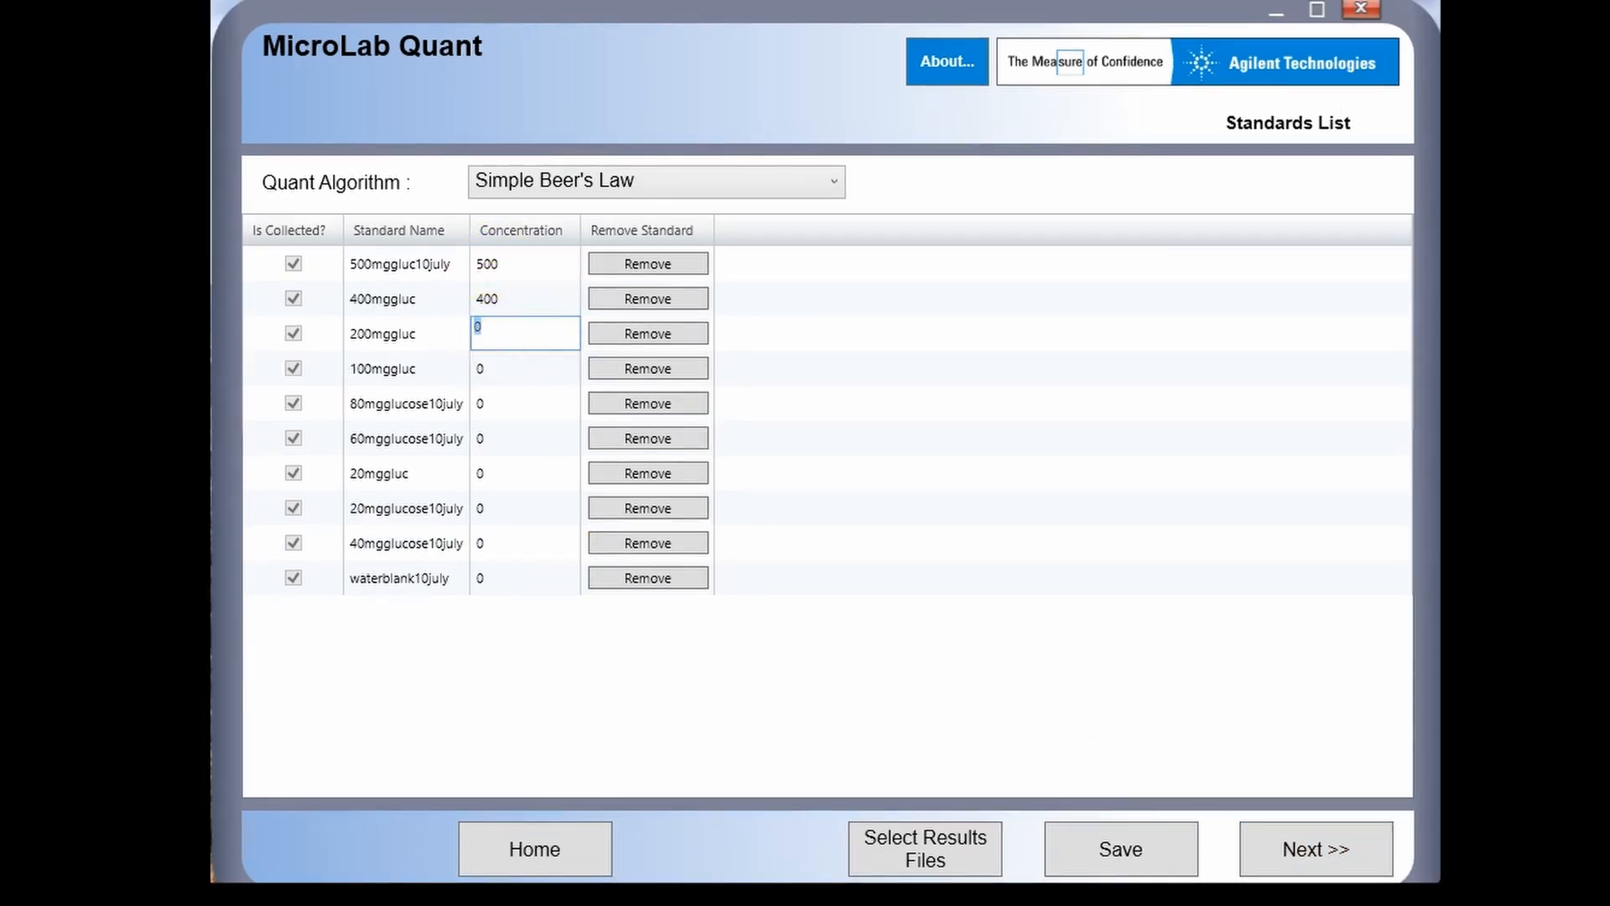
double_click(503, 408)
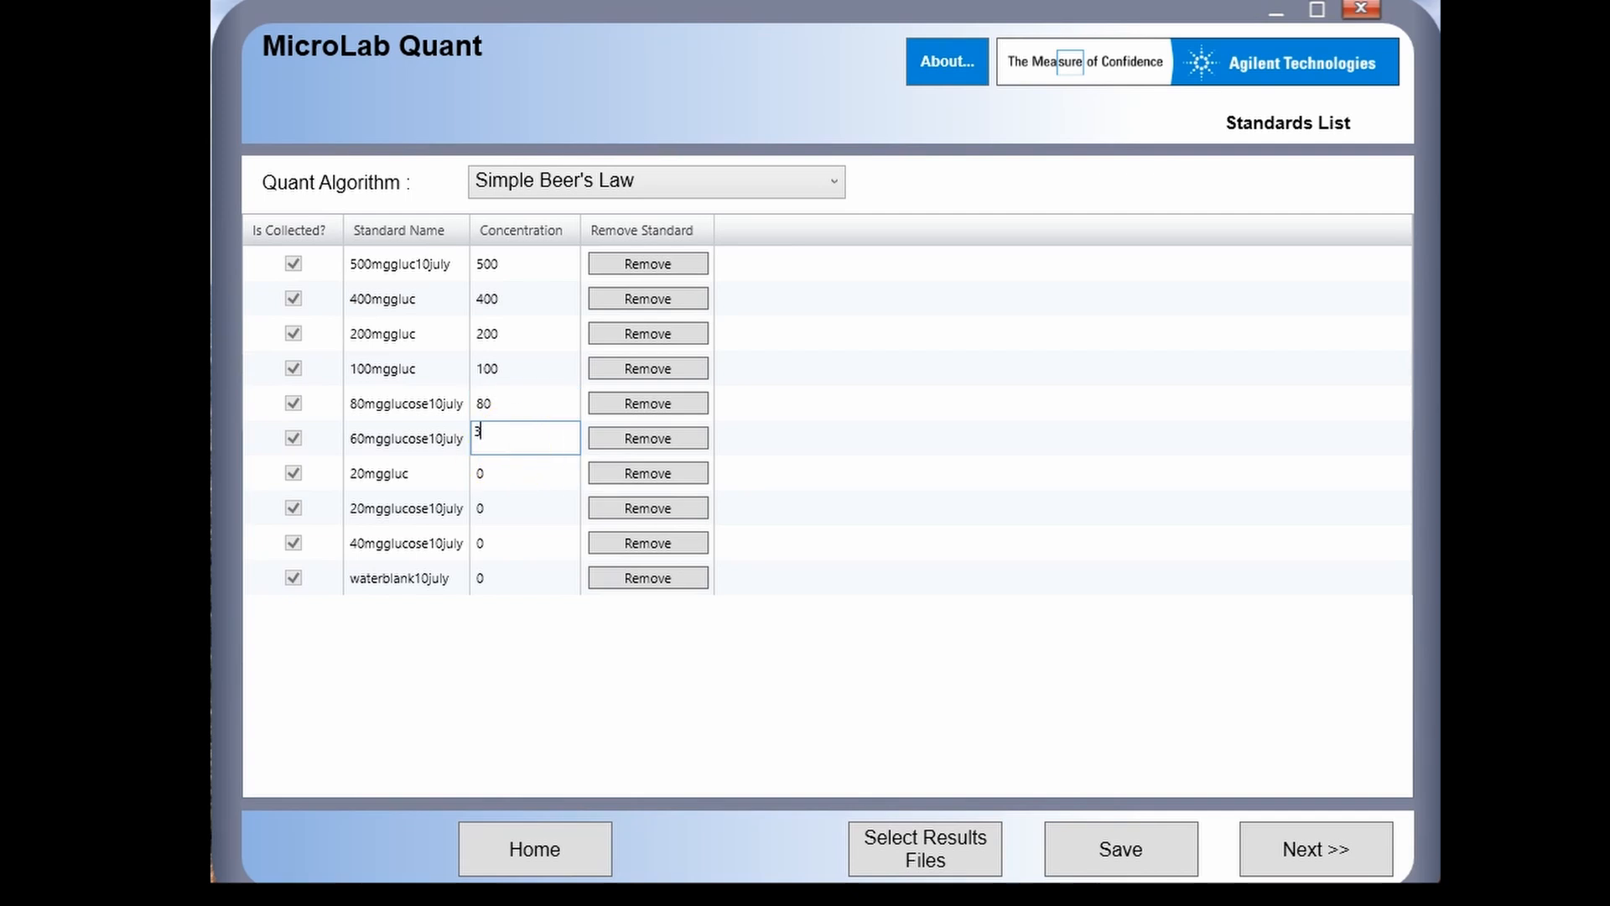
double_click(520, 513)
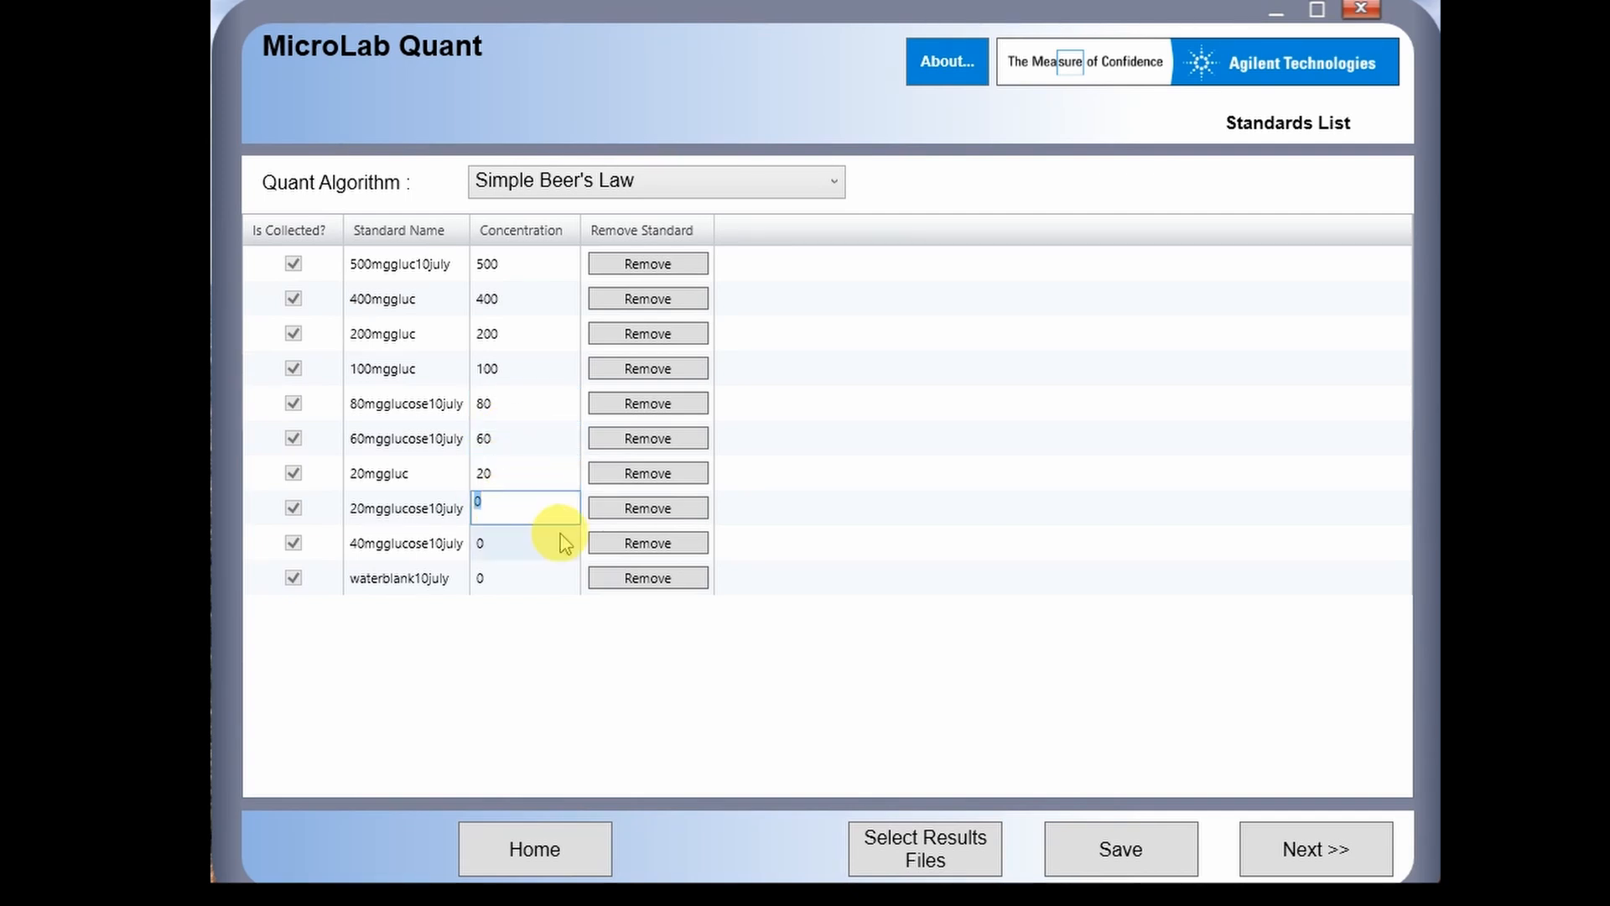
left_click(637, 477)
left_click(637, 476)
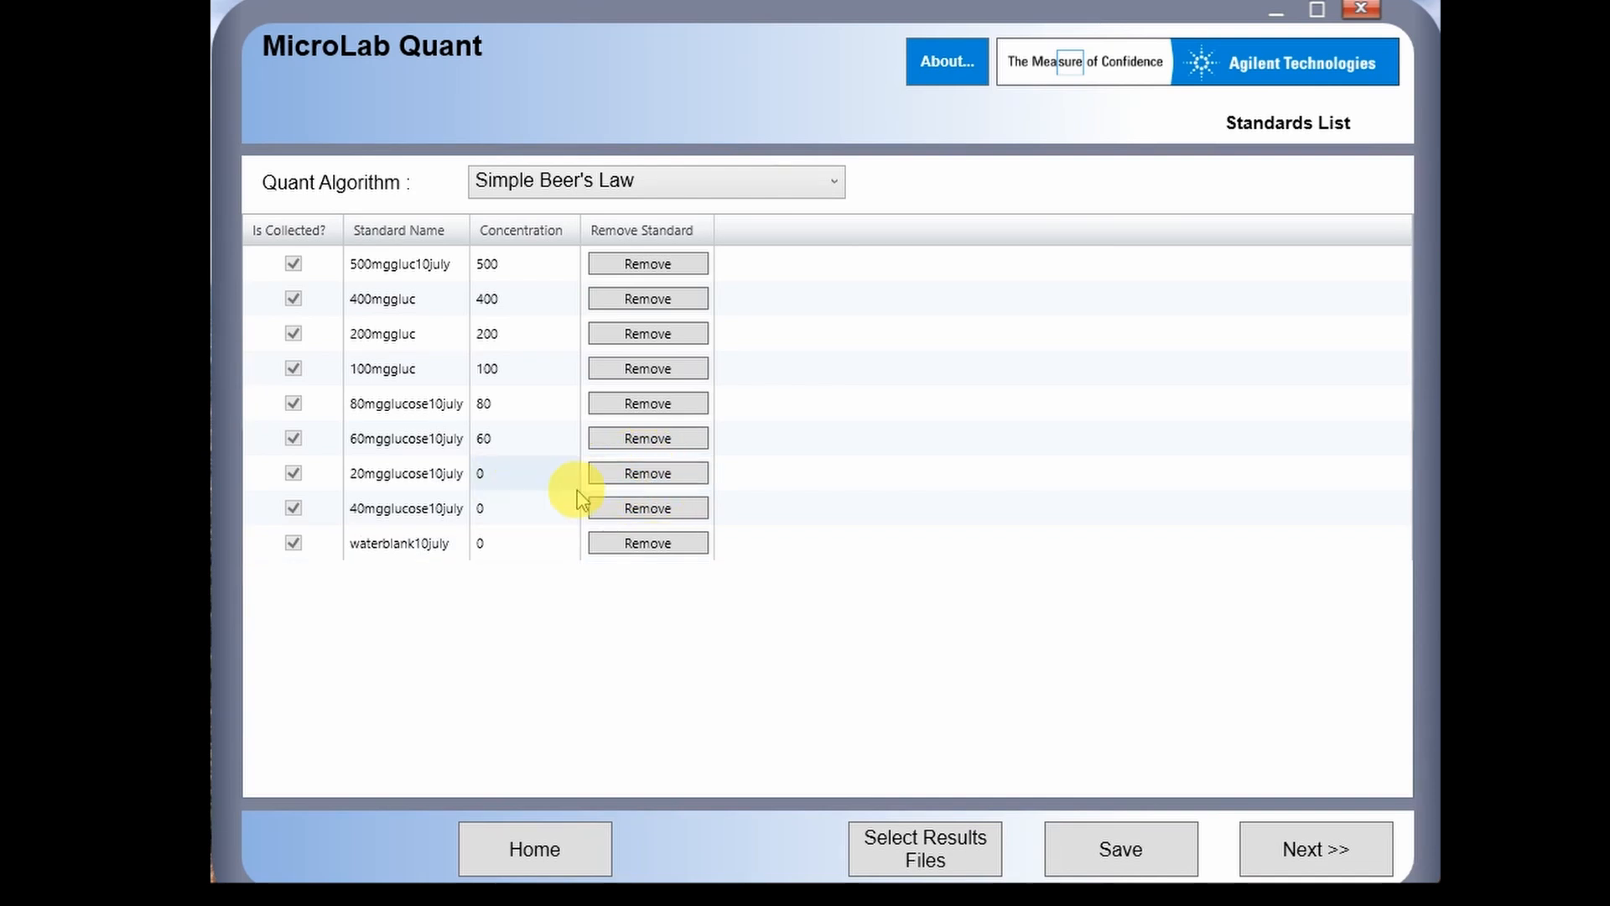
- Set concentrations of 20 for 20mgglucose10july, 40 for 40mgglucose10july and 0 for waterblank10july
double_click(539, 484)
double_click(541, 511)
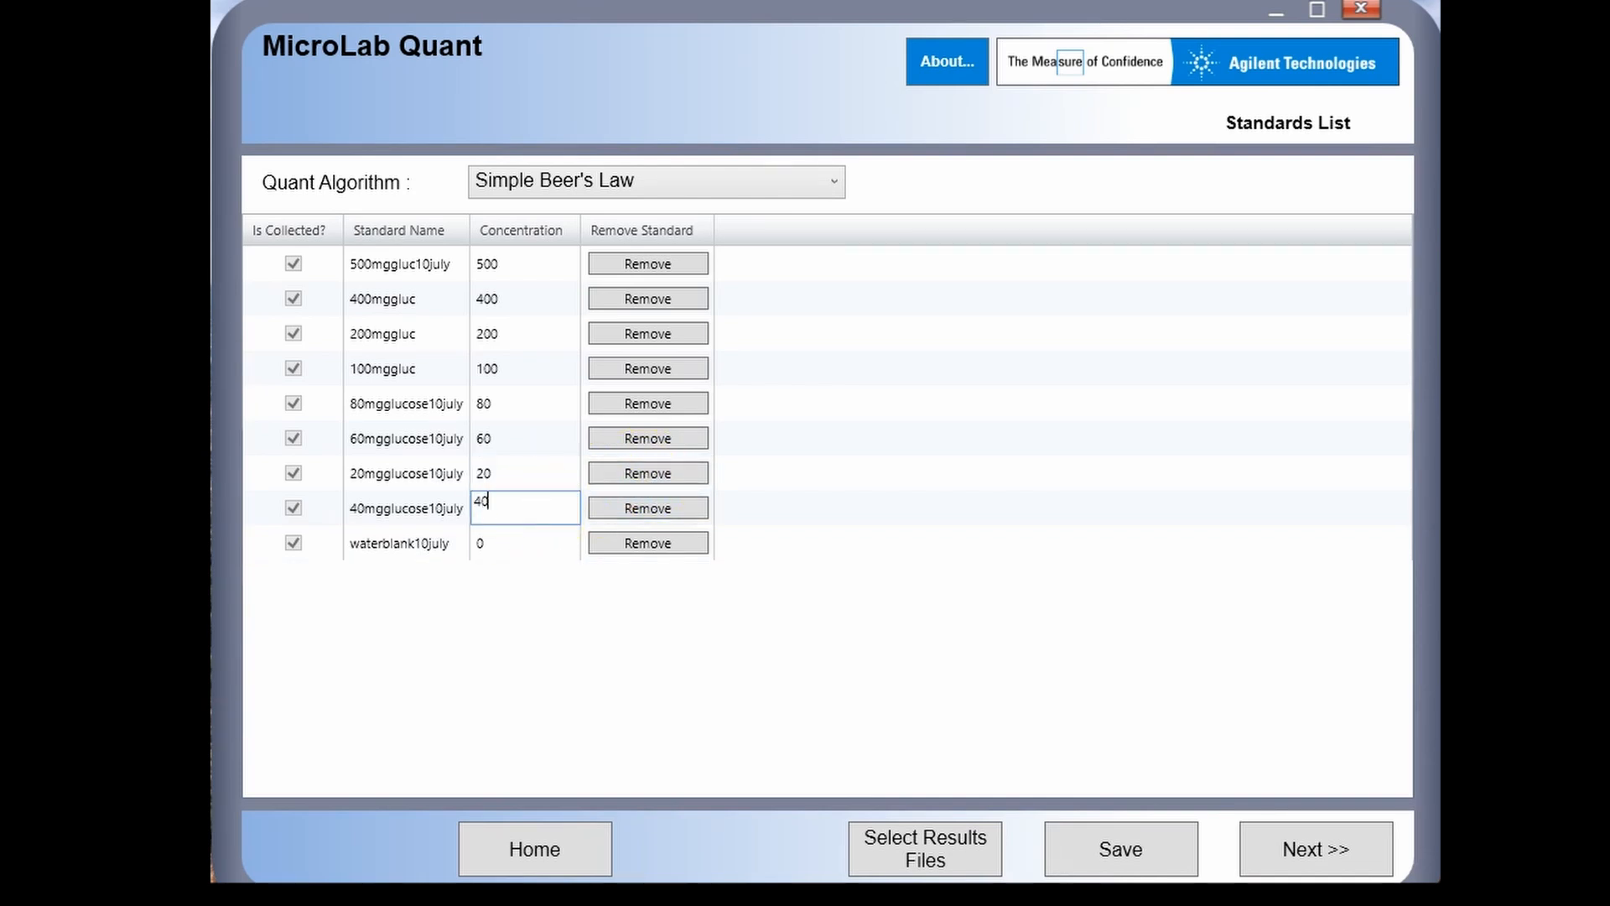
double_click(528, 550)
left_click(676, 616)
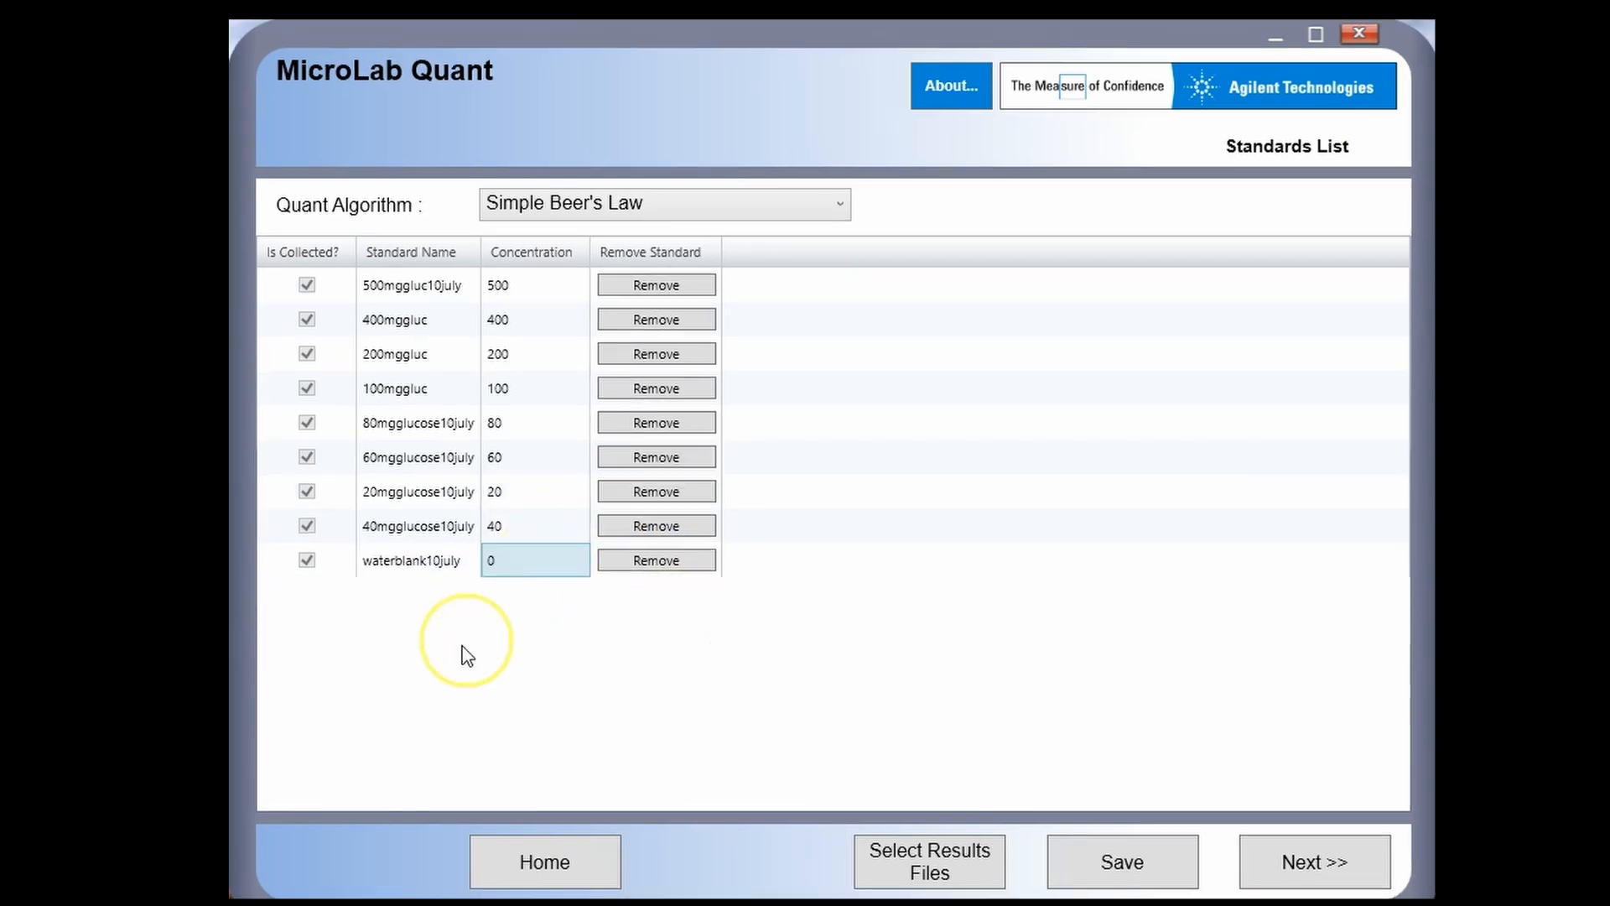
- Add a broad area peak with baseline near 3,721–1,490 and start at 3,681.21
left_click(1338, 879)
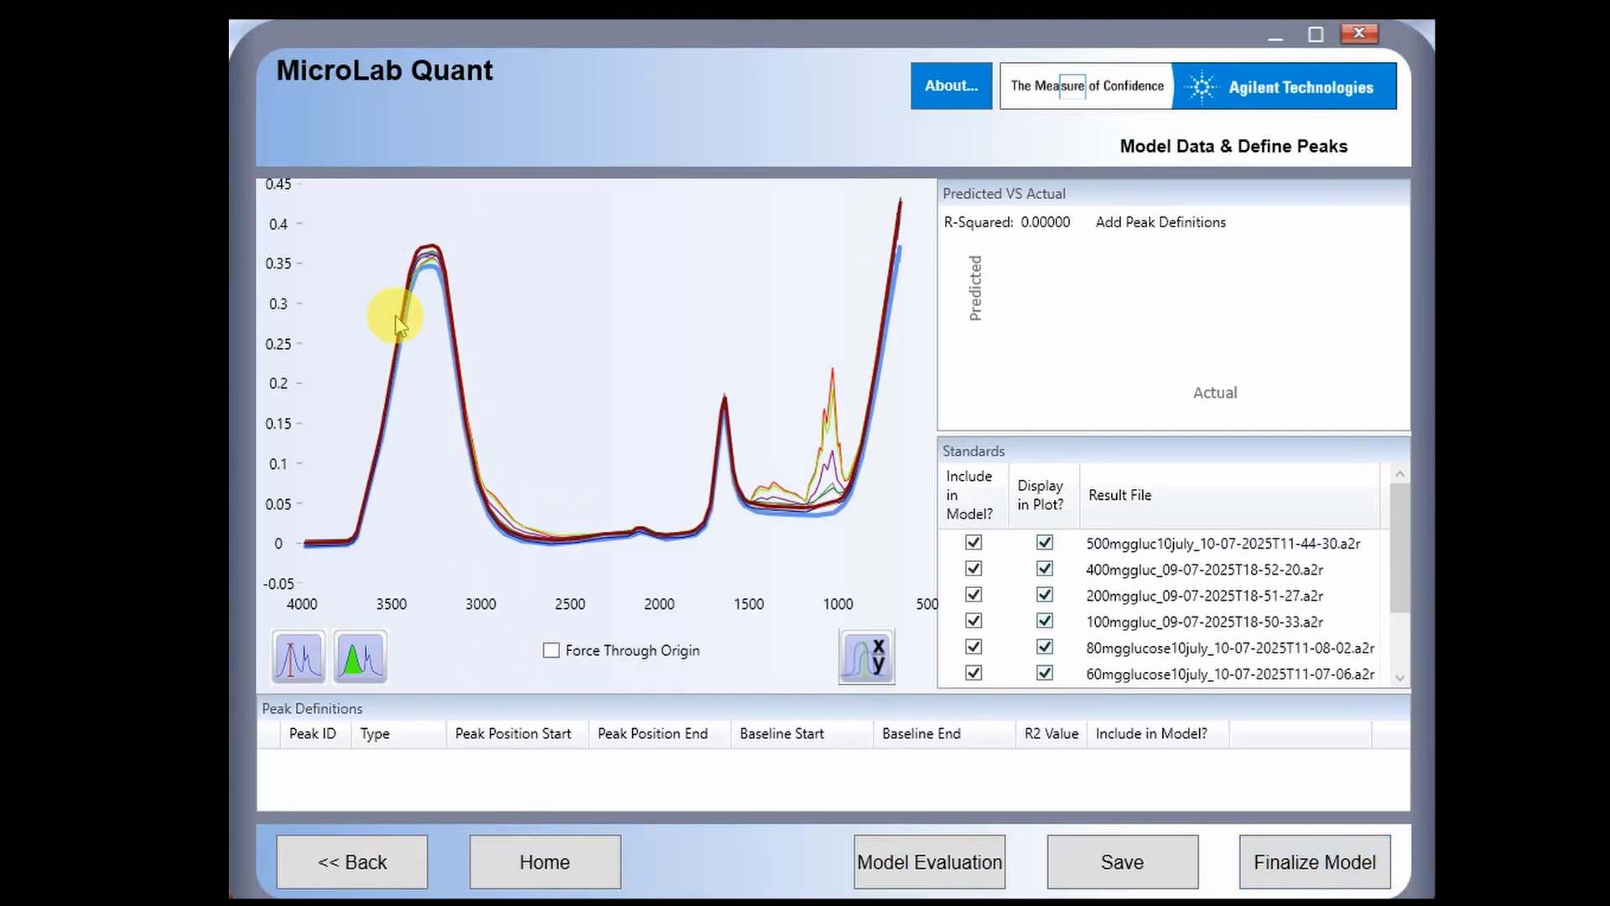
mouse_move(343, 653)
left_mouse_down()
mouse_move(431, 470)
mouse_move(429, 497)
left_mouse_up()
mouse_move(408, 335)
left_mouse_down()
mouse_move(337, 525)
mouse_move(352, 545)
left_mouse_up()
left_click_drag(453, 361, 752, 551)
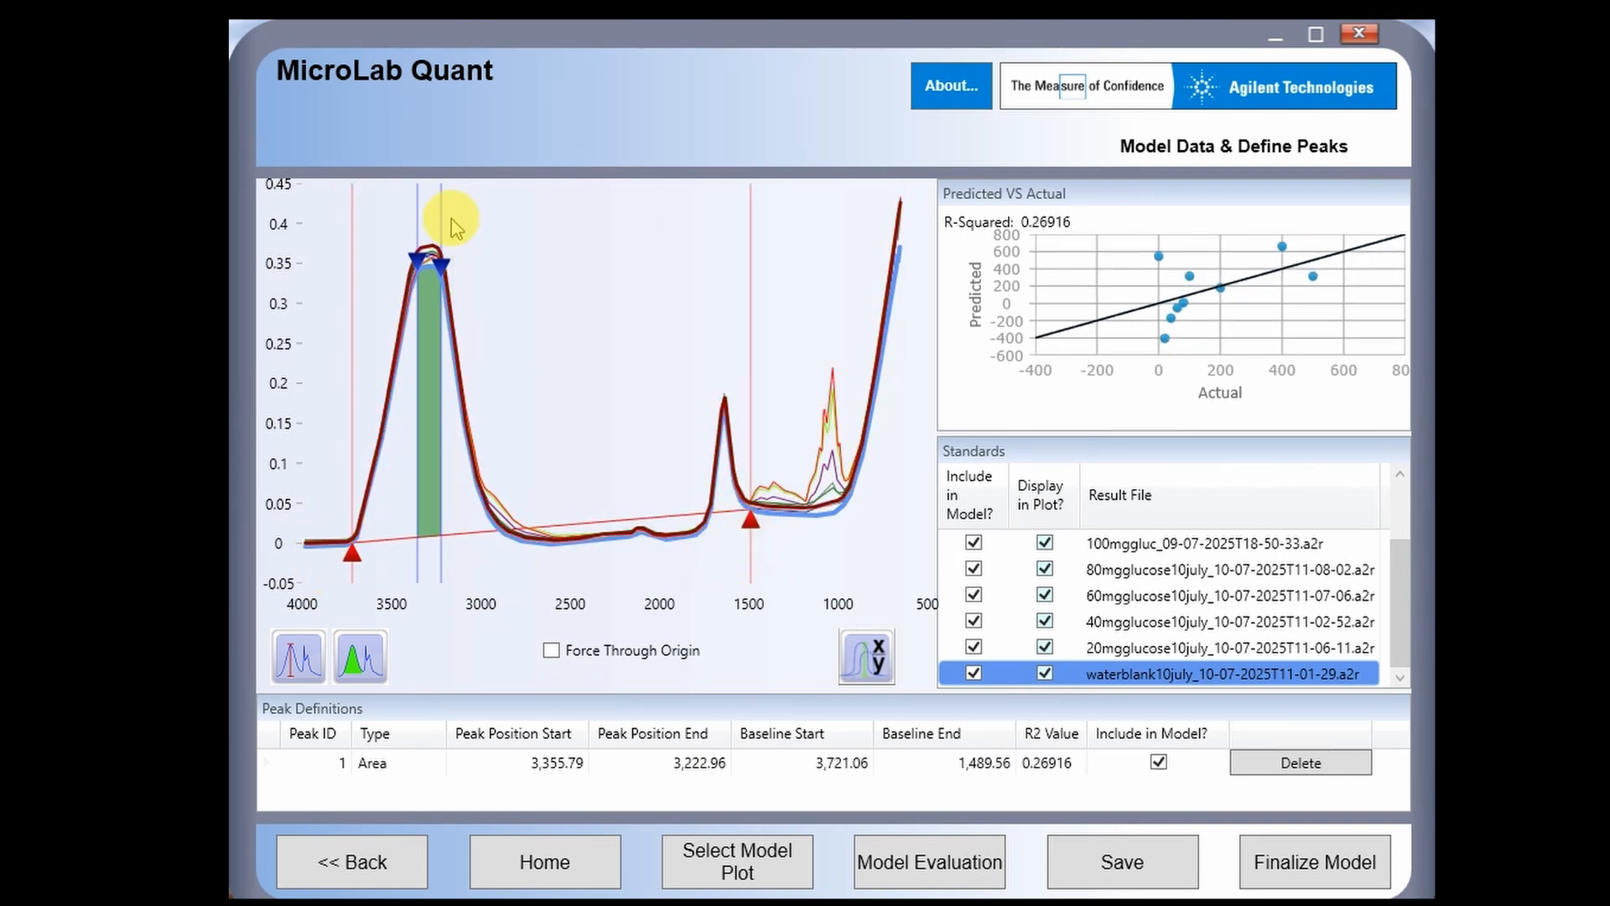
mouse_move(420, 259)
left_mouse_down()
mouse_move(341, 414)
mouse_move(359, 494)
mouse_move(676, 428)
mouse_move(747, 516)
left_mouse_up()
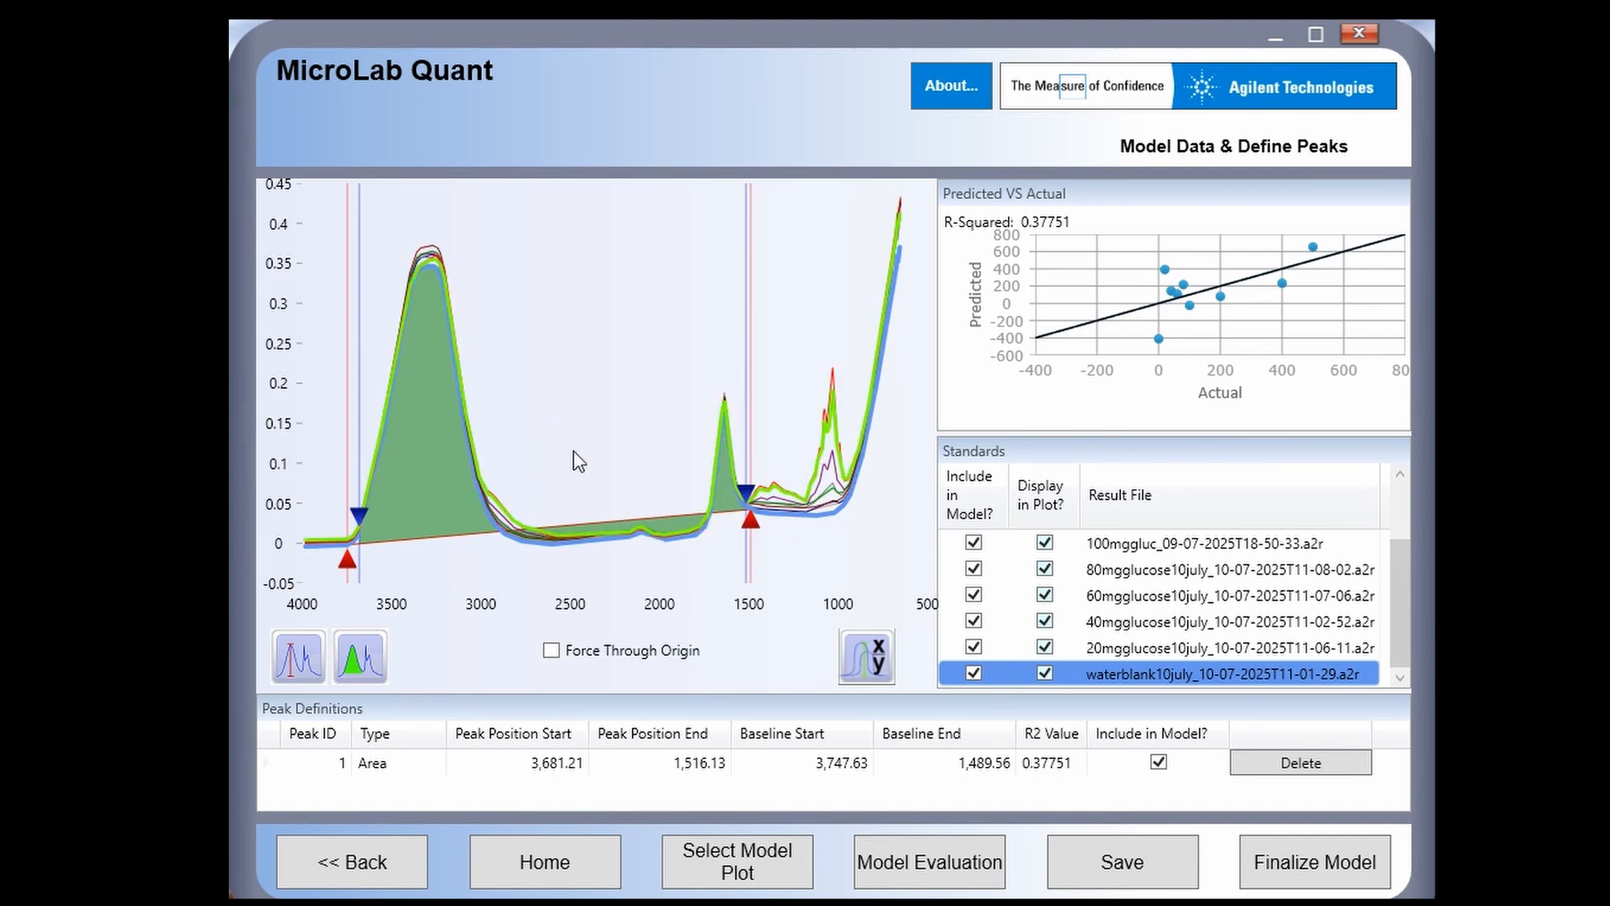
left_click(489, 447)
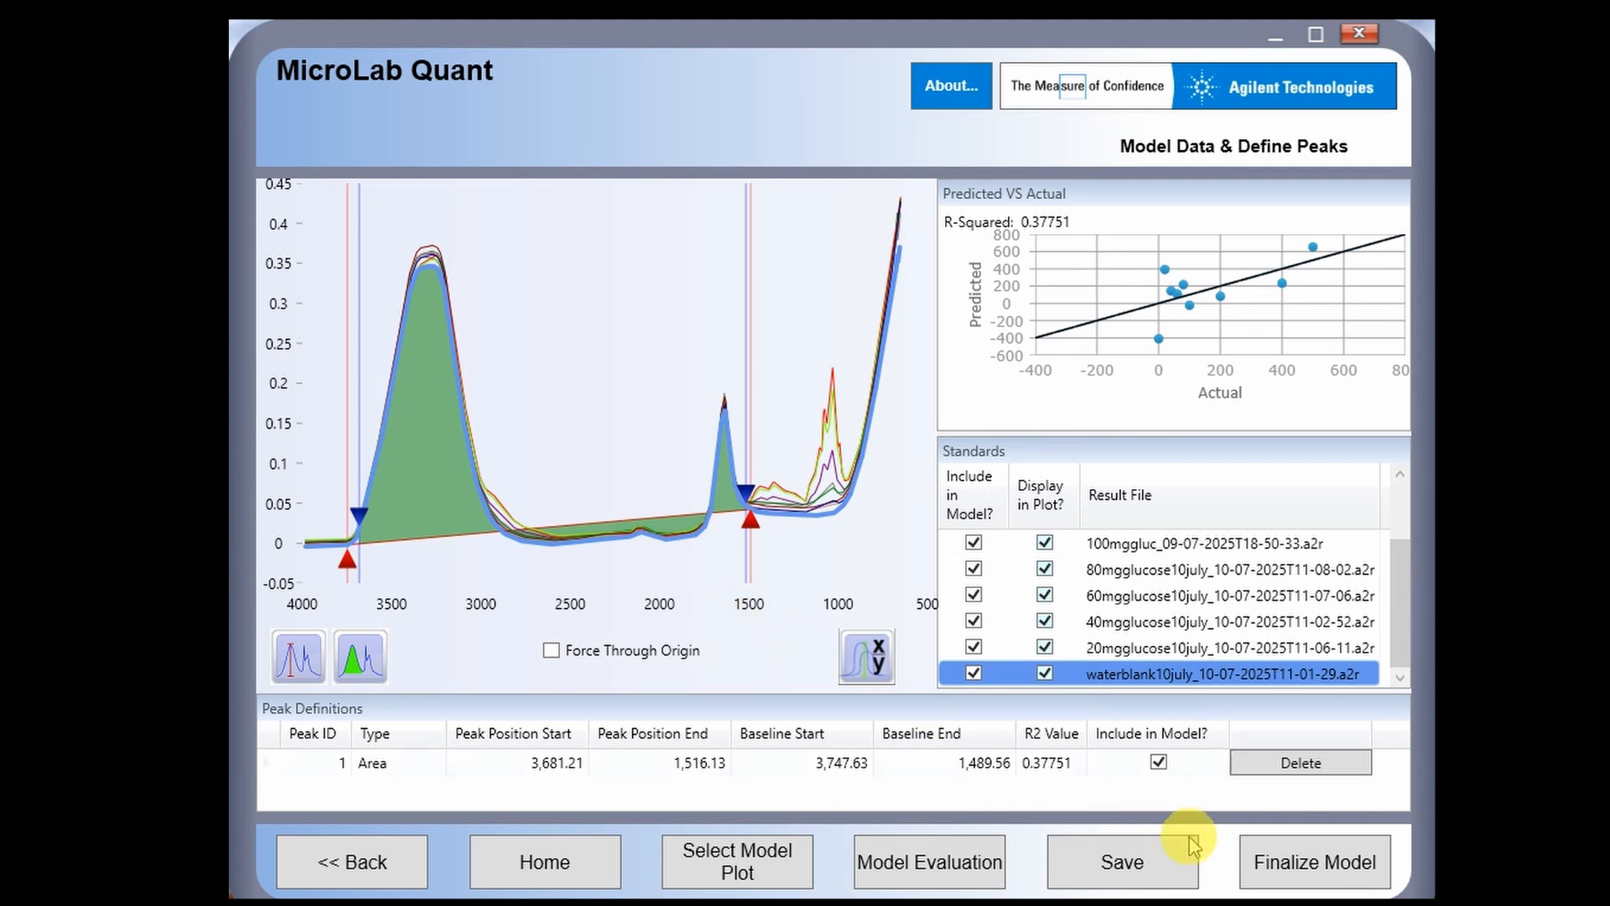
- Replace it with an area peak spanning 1,243.83–918.41 and reset the plot to full spectra
left_click(1267, 772)
left_click_drag(361, 665, 827, 573)
mouse_move(818, 507)
left_mouse_down()
mouse_move(794, 512)
mouse_move(853, 494)
mouse_move(796, 495)
left_mouse_up()
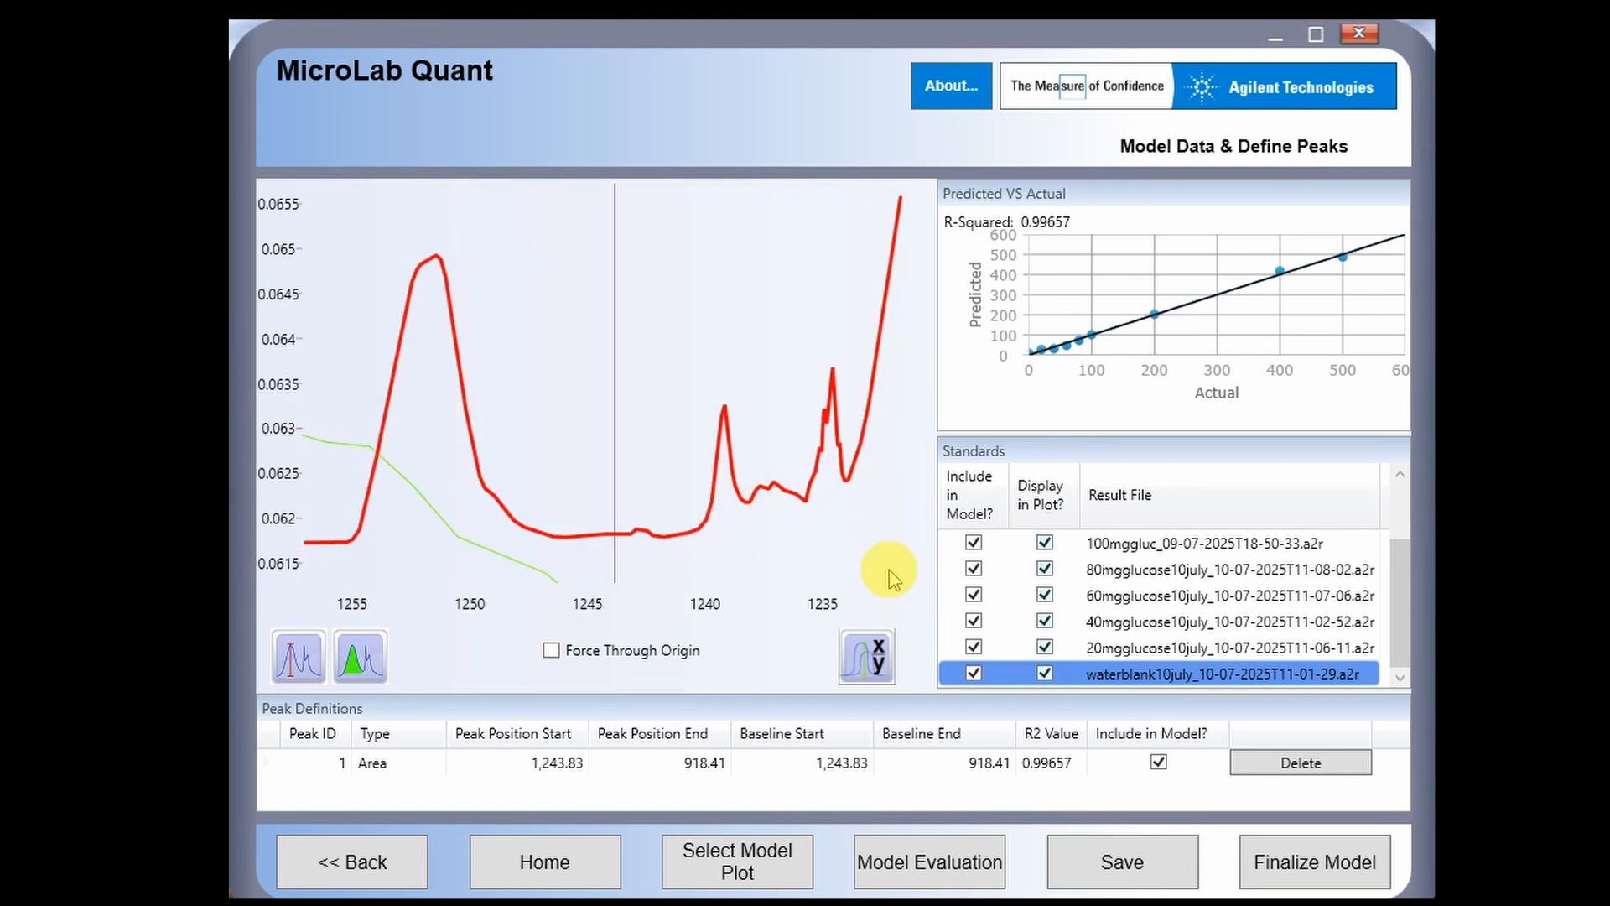
right_click(736, 432)
left_click(770, 440)
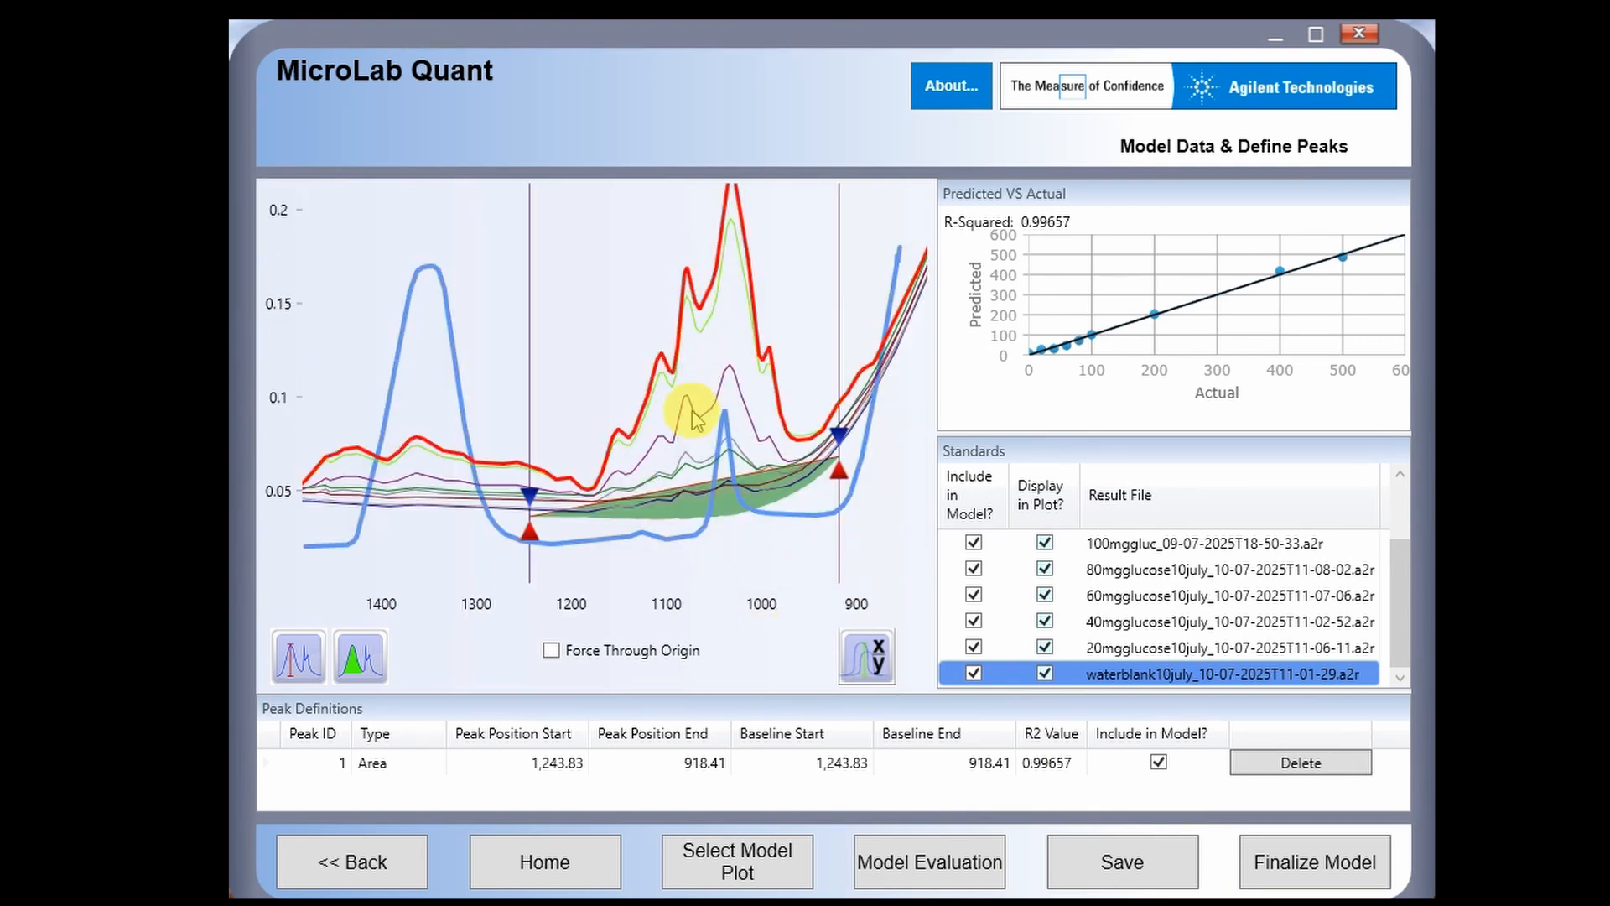
scroll(792, 530, "up", 1)
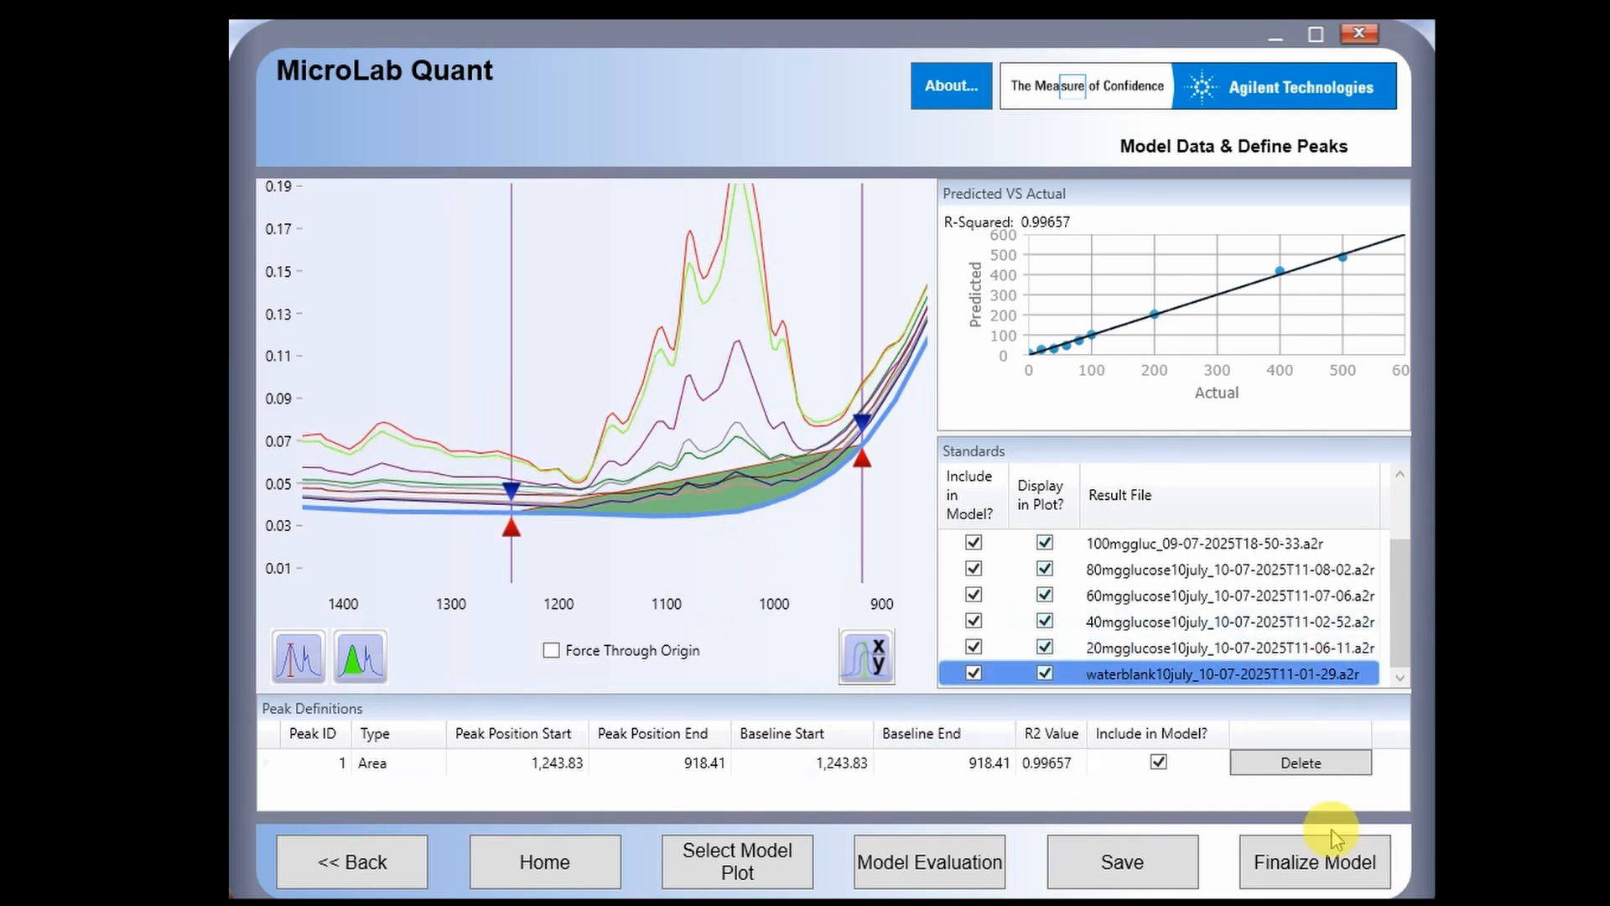
- Delete the peak definition and zoom the plot into the 1270–880 region
left_click(1317, 765)
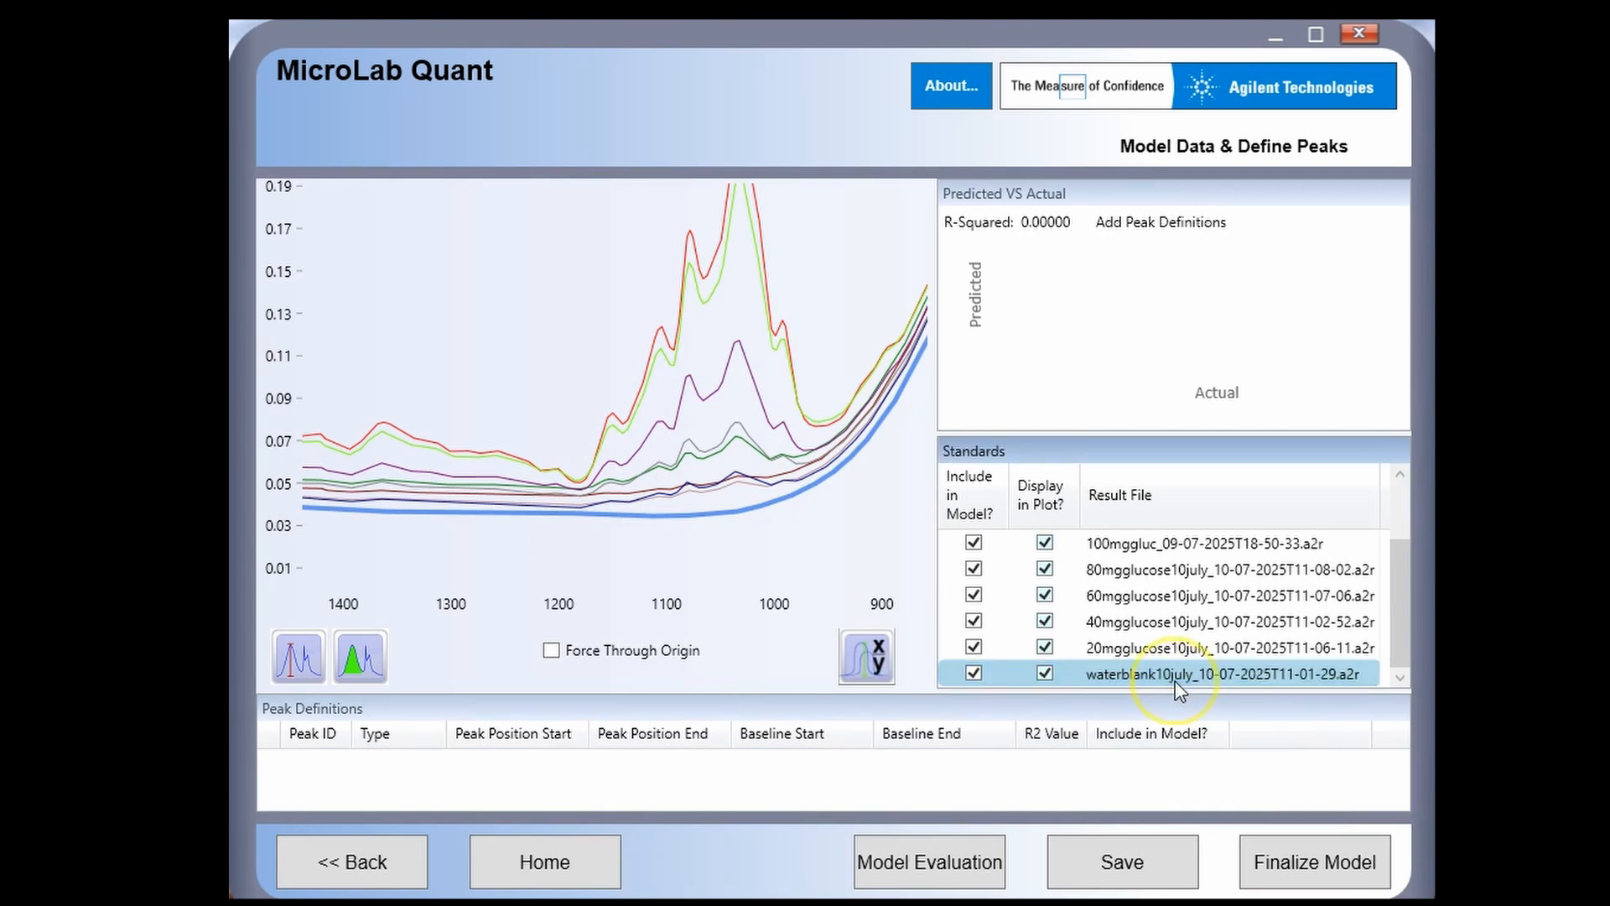
left_click(1161, 648)
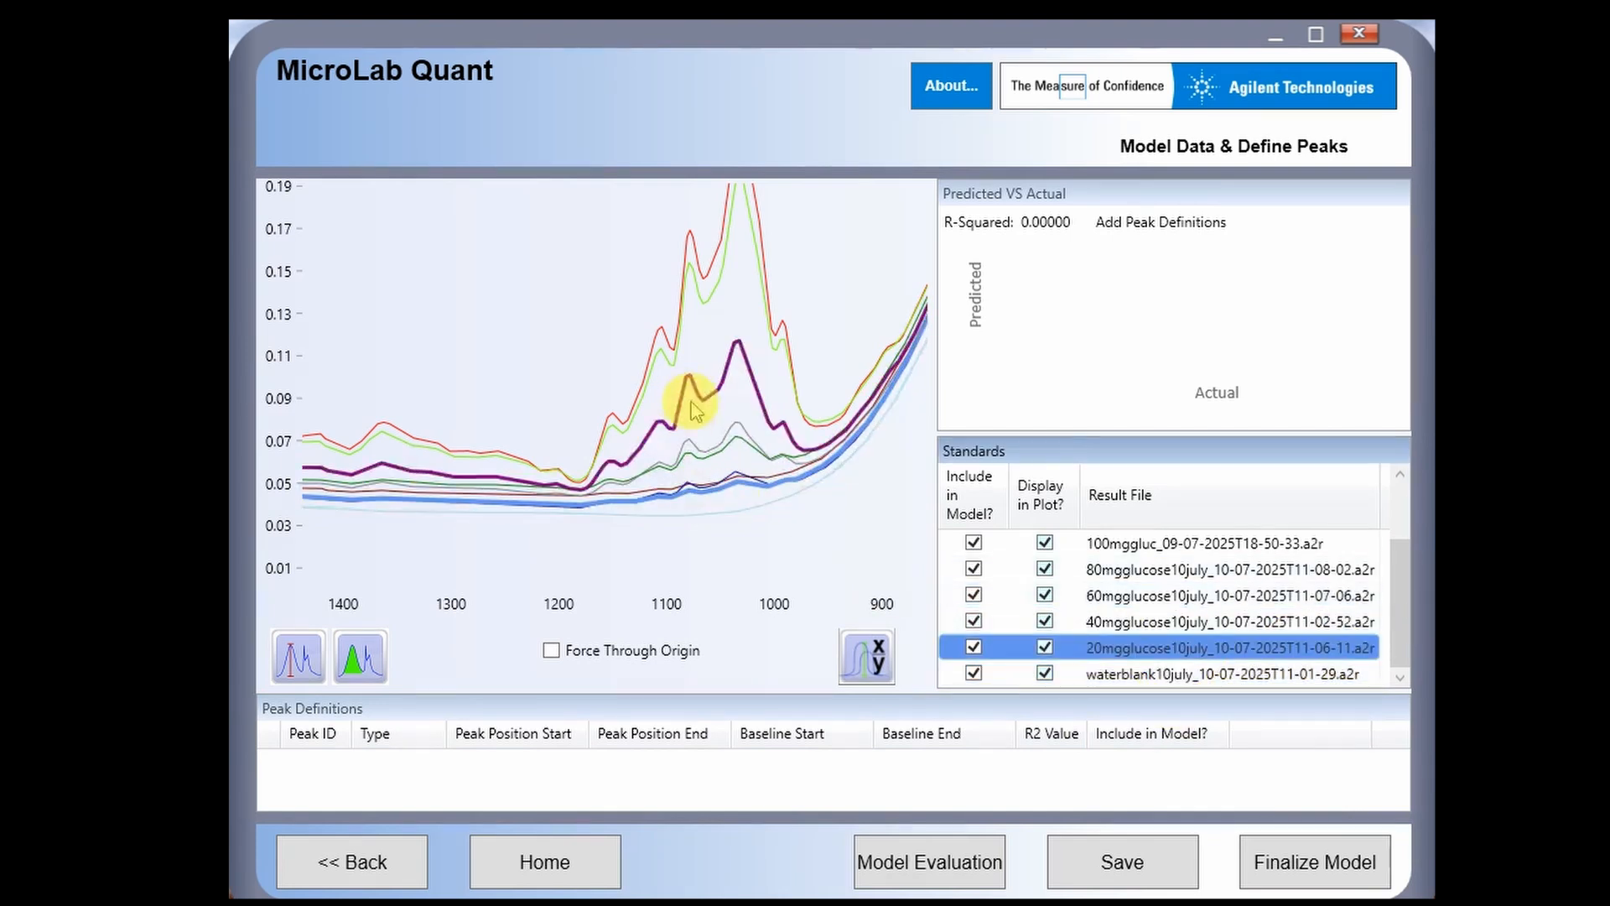
left_click_drag(478, 313, 868, 572)
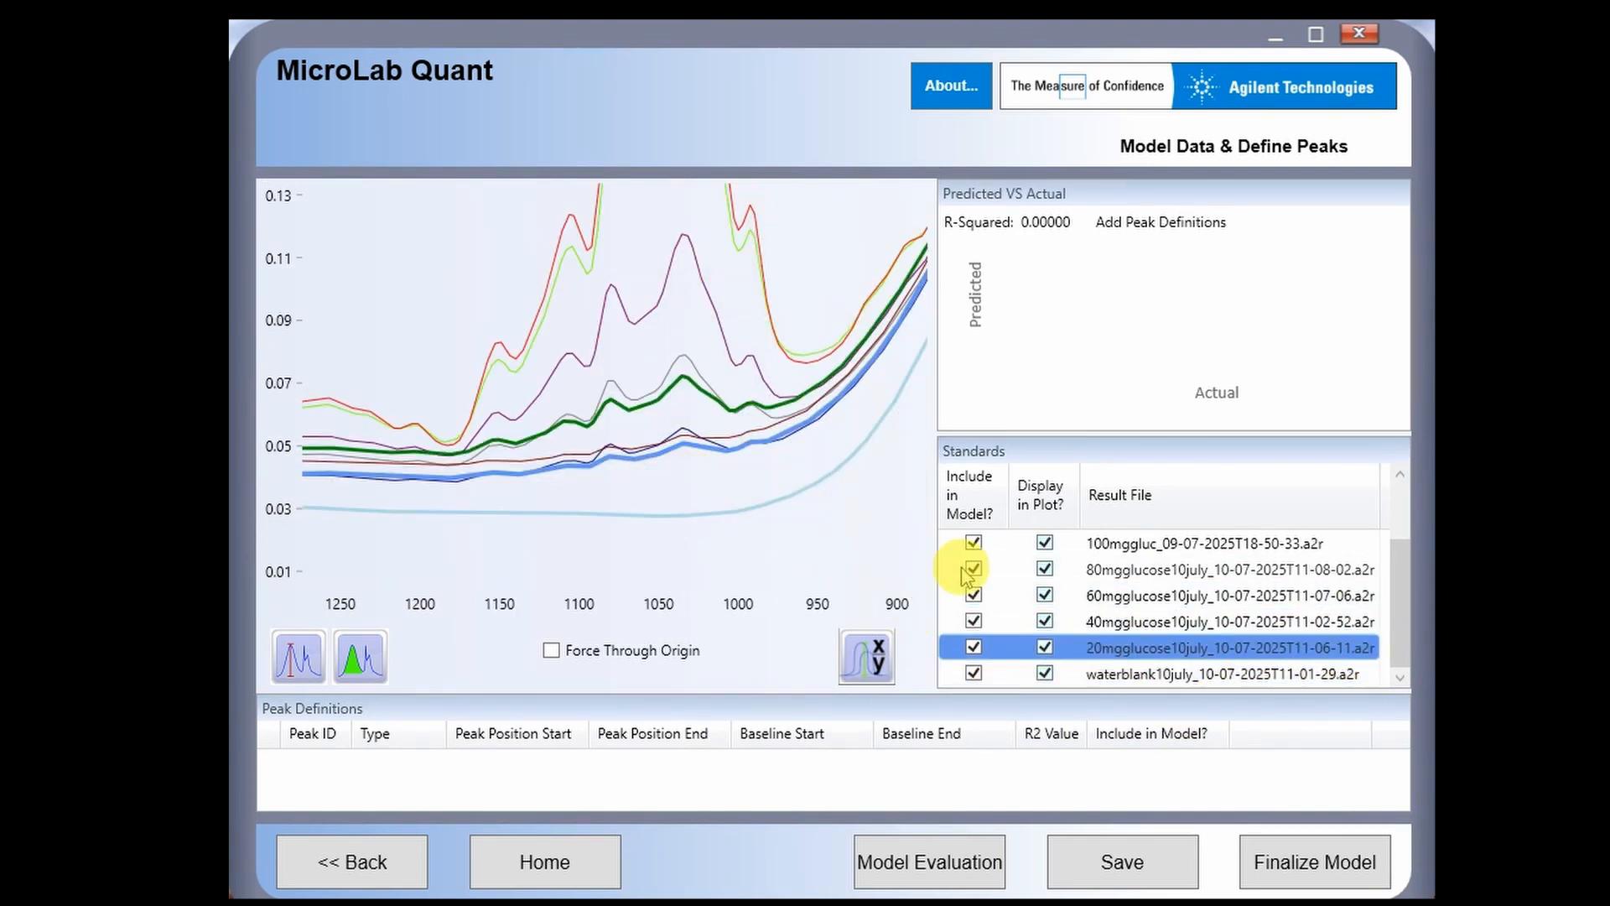
- Inspect each standard's spectrum in turn, from 40mgglucose10july up to 500mggluc10july
left_click(1102, 623)
left_click(1099, 602)
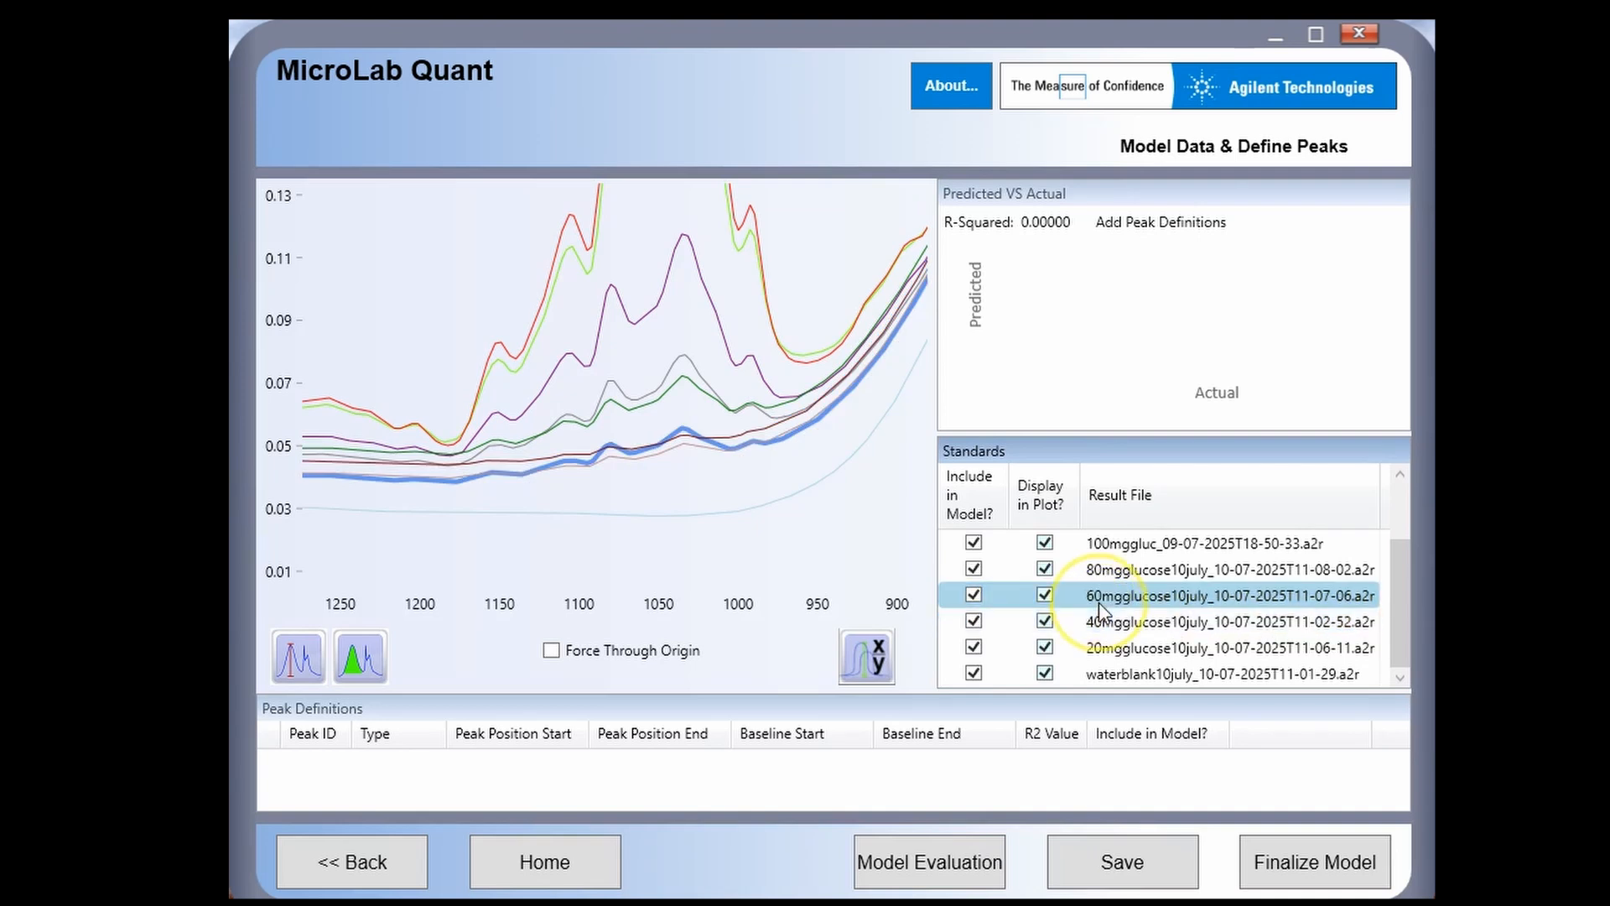
left_click(1099, 576)
left_click(1102, 546)
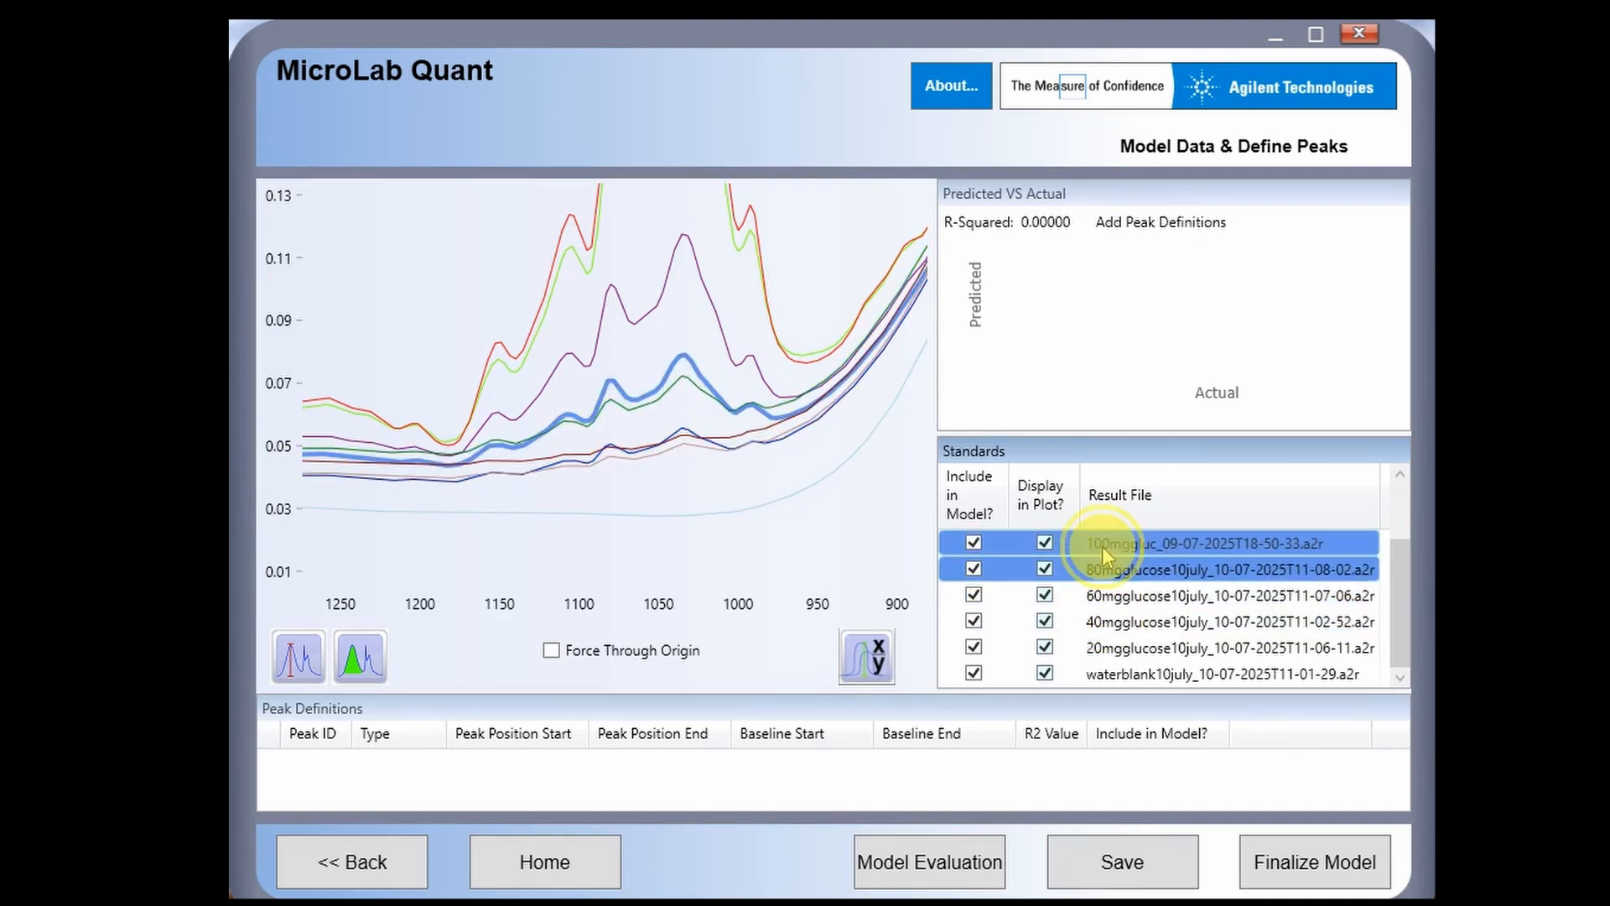
scroll(1102, 546, "up", 1)
left_click(1116, 595)
left_click(1115, 571)
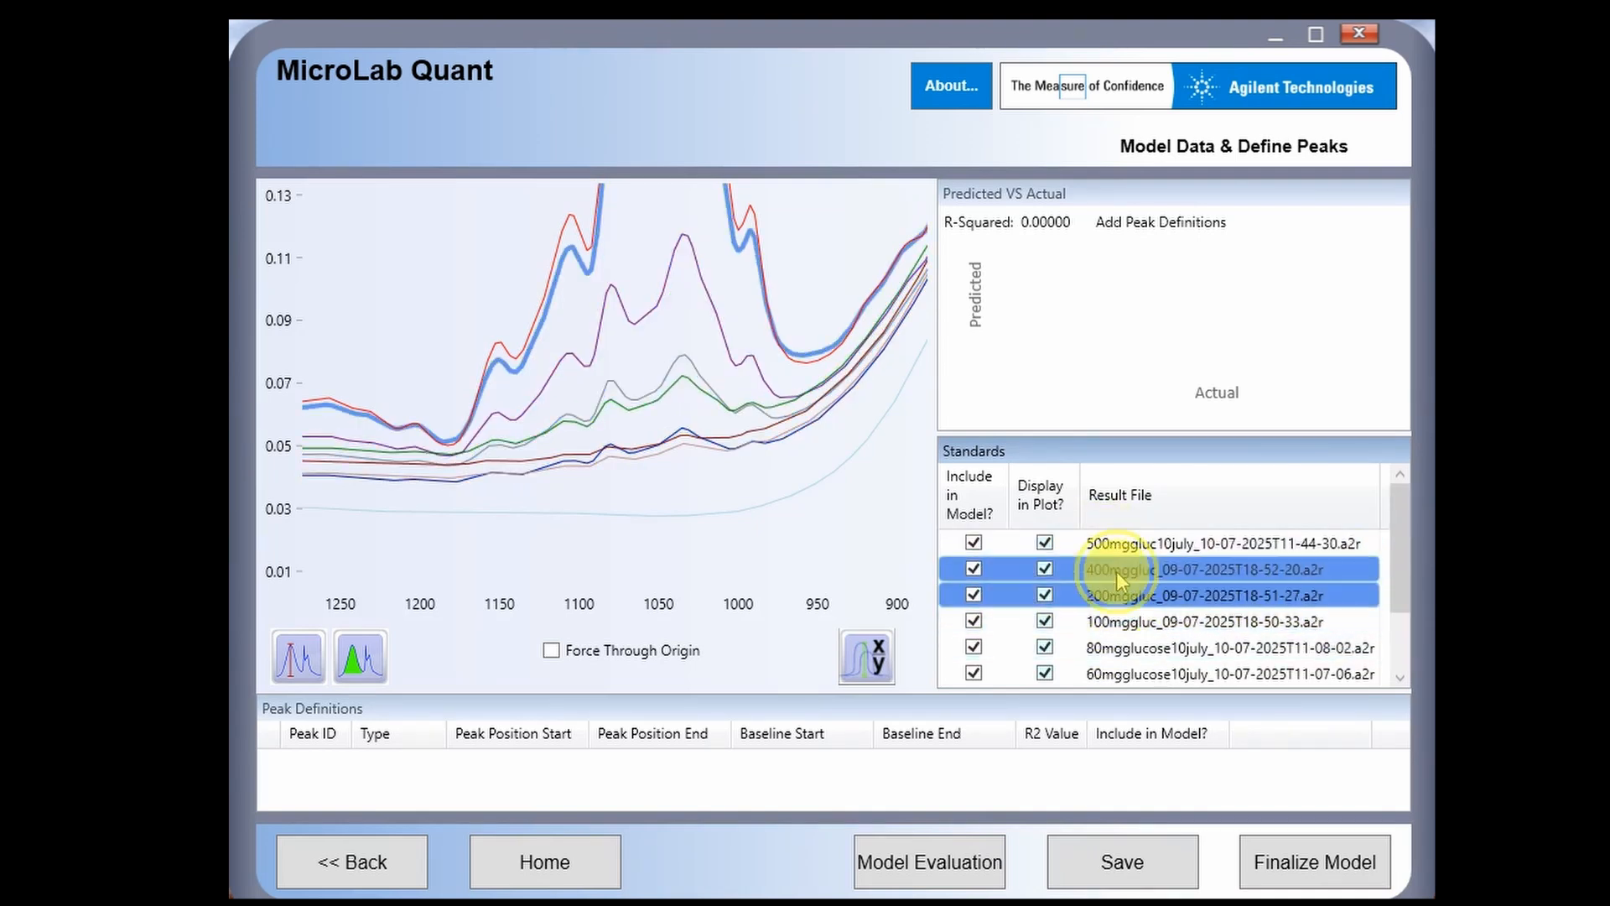
scroll(851, 436, "down", 3)
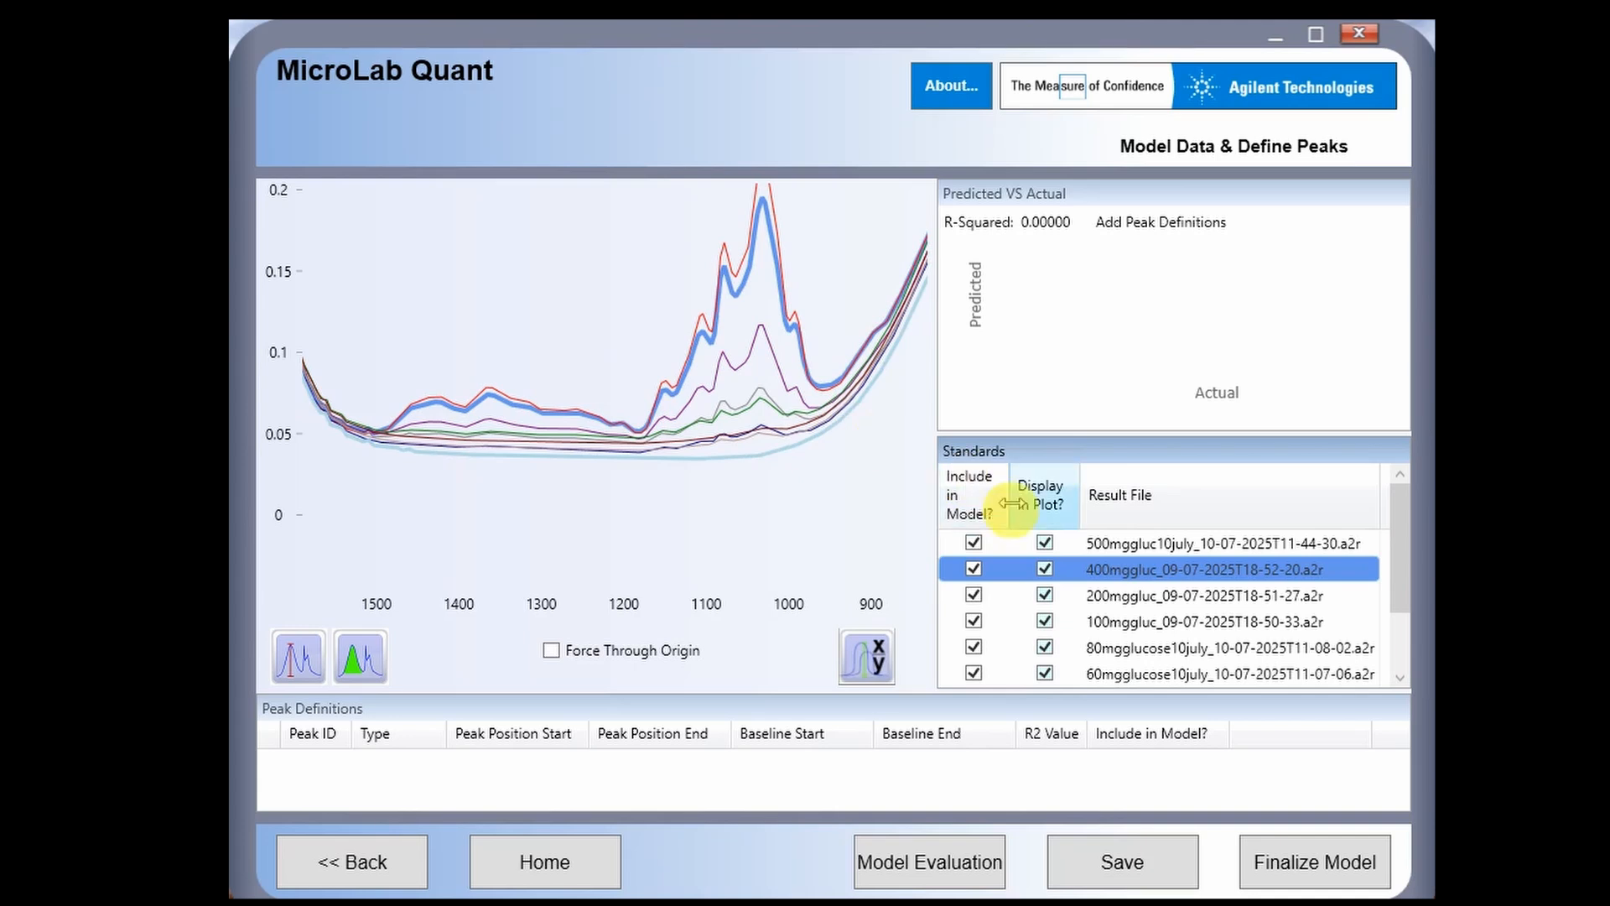
left_click(1114, 543)
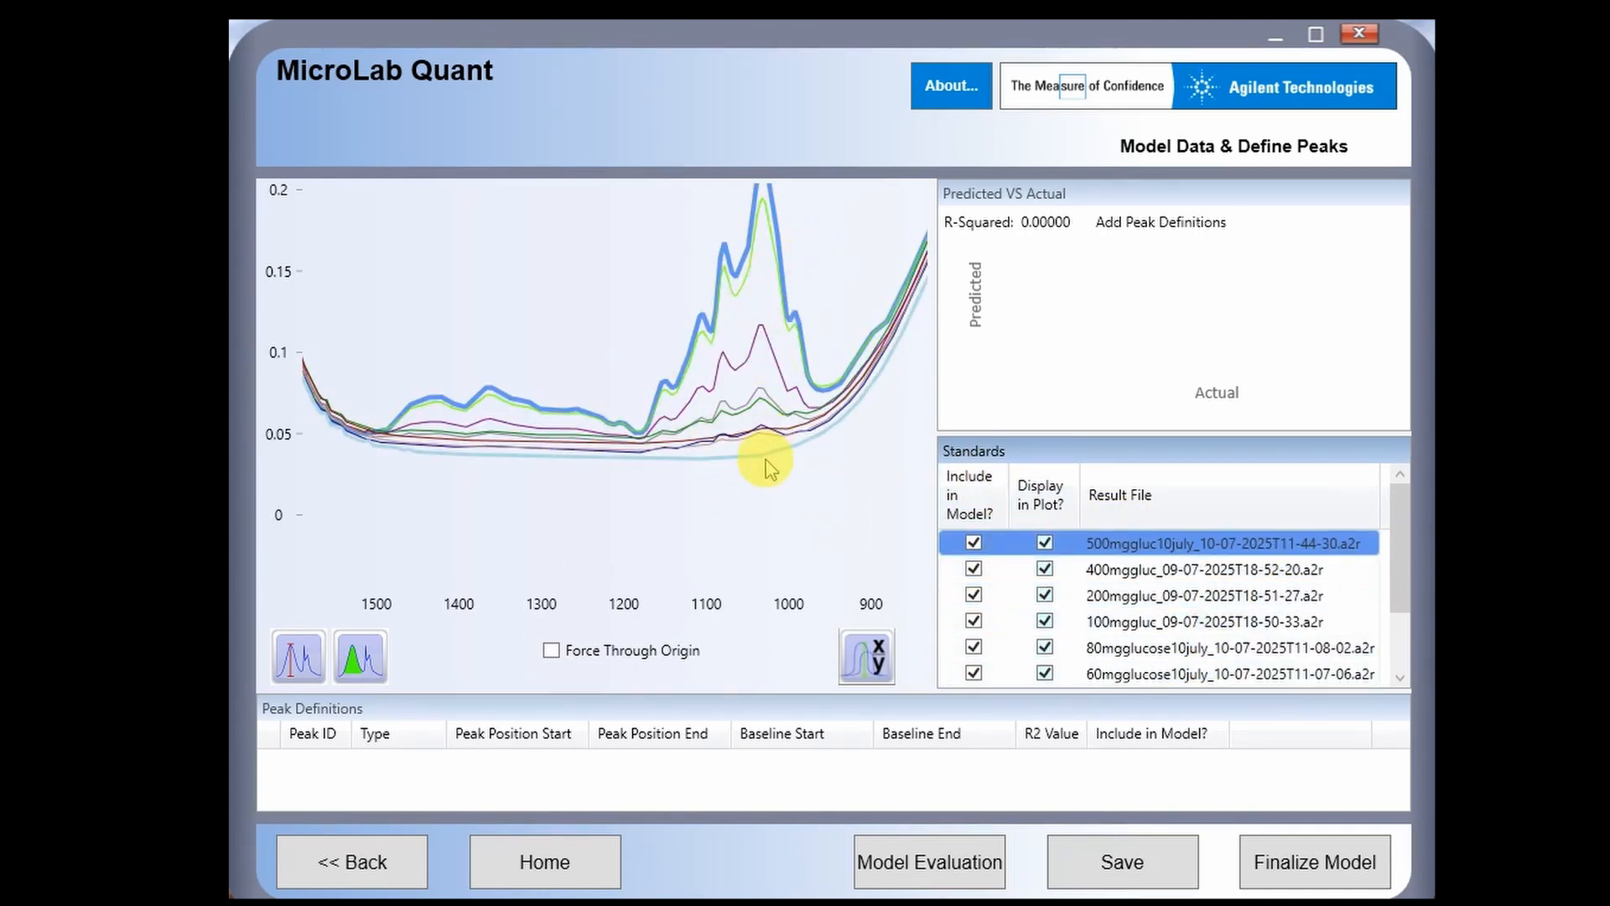
scroll(759, 459, "down", 3)
scroll(759, 477, "up", 2)
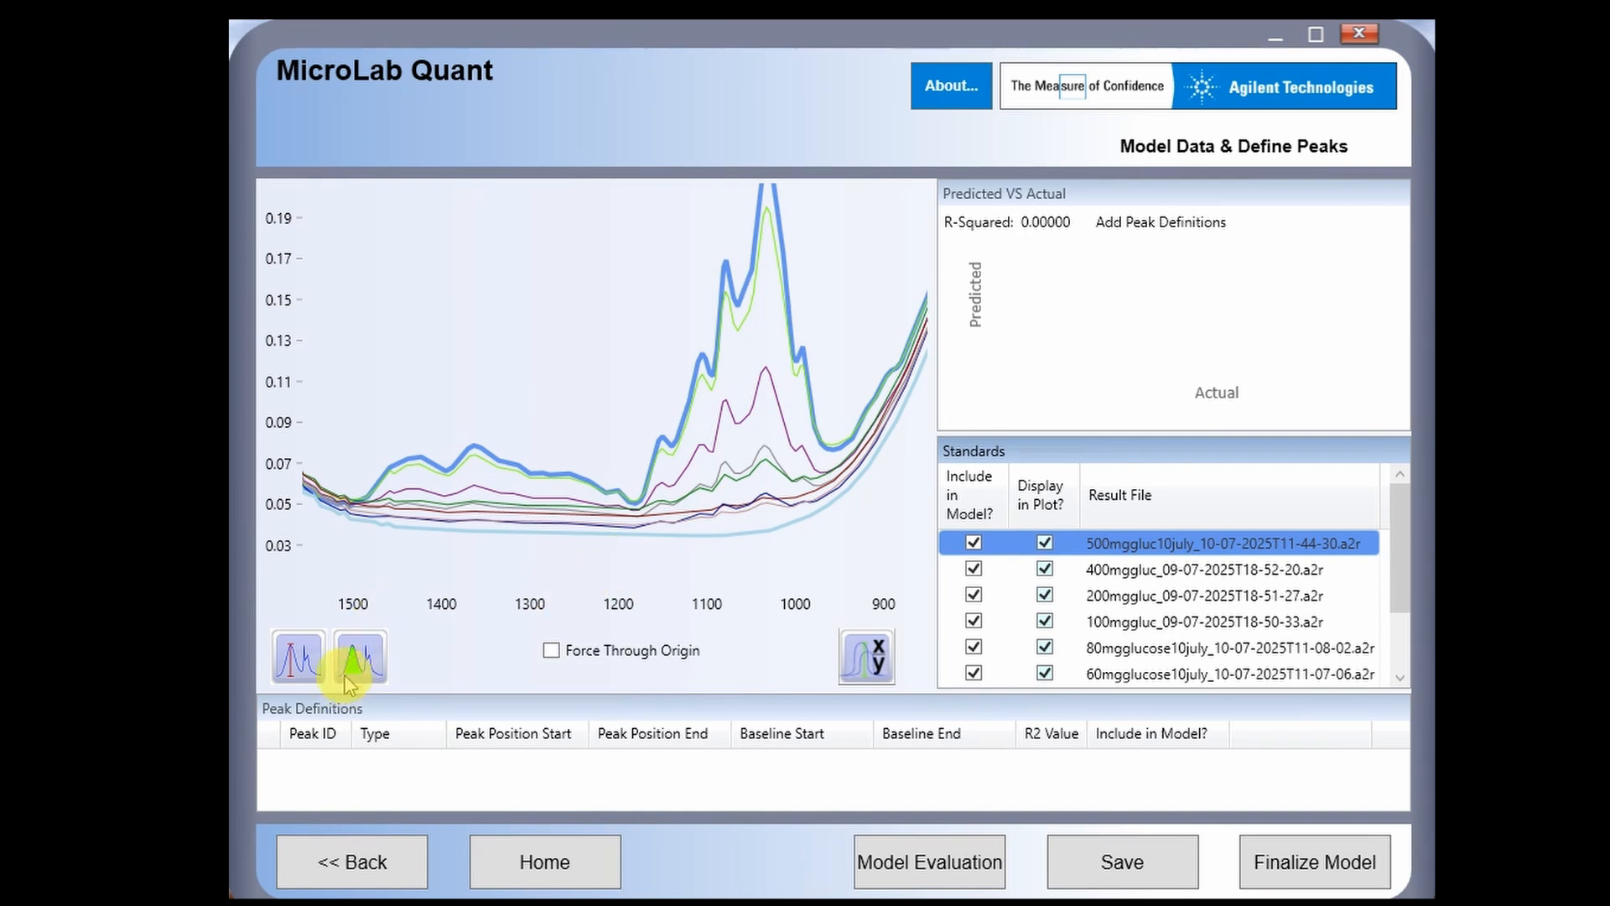
- Add an area peak on the 1040 band, spanning 1,181.81–932.46 with baseline 1,181.81–931.12
mouse_move(350, 683)
left_mouse_down()
mouse_move(640, 460)
mouse_move(768, 423)
left_mouse_up()
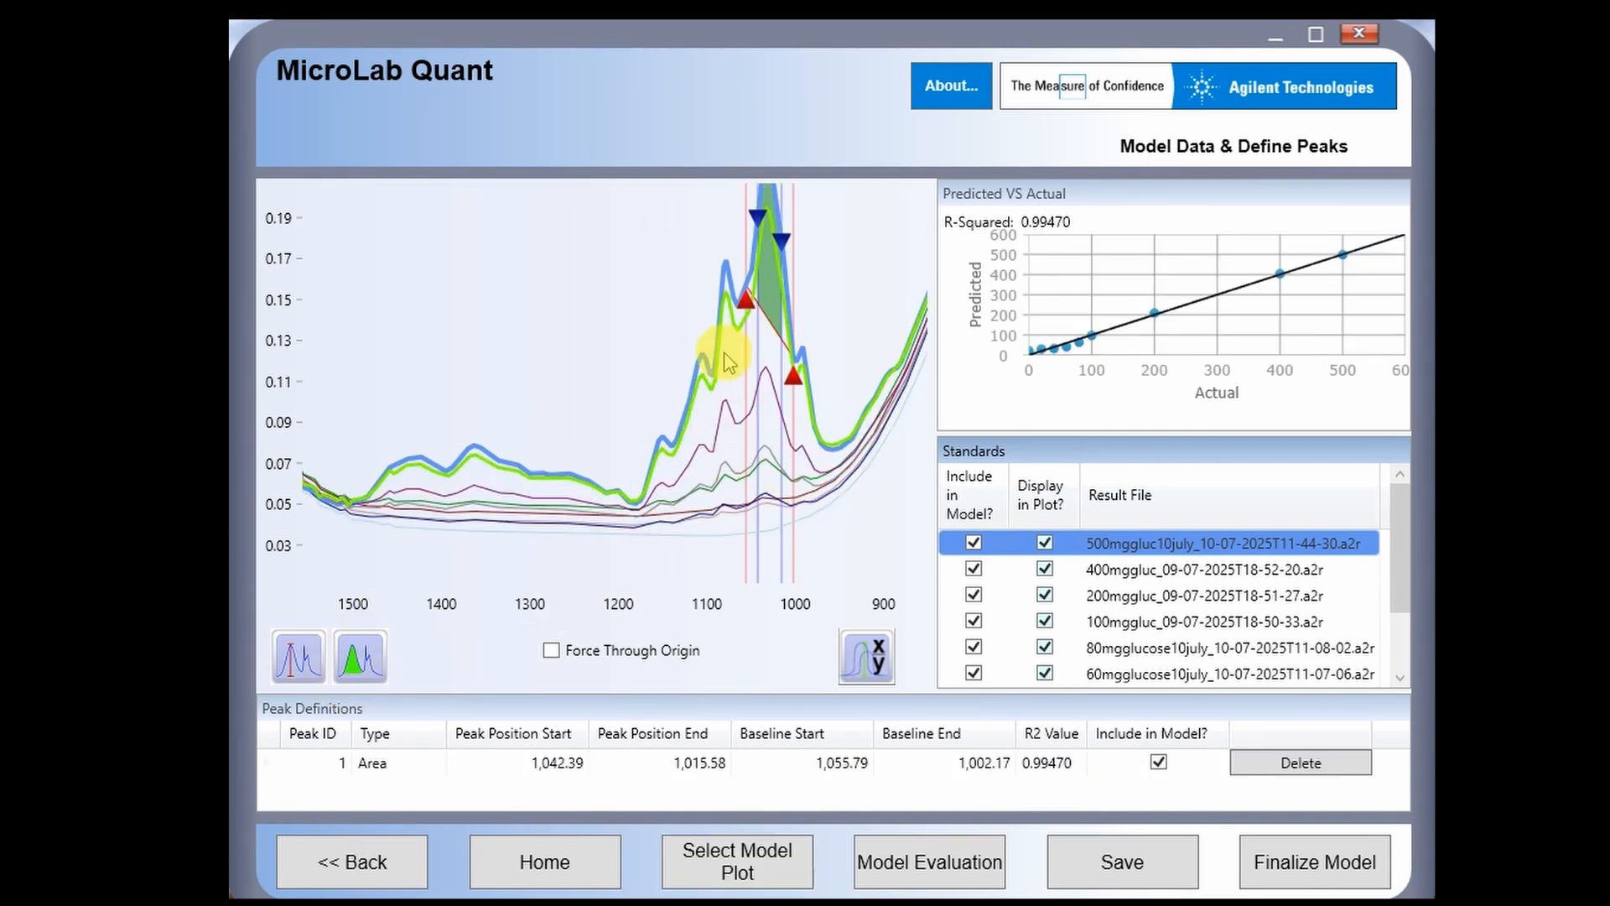
mouse_move(738, 294)
left_mouse_down()
mouse_move(719, 306)
mouse_move(640, 539)
left_mouse_up()
mouse_move(793, 378)
left_mouse_down()
mouse_move(866, 424)
mouse_move(855, 467)
left_mouse_up()
left_click_drag(758, 215, 636, 493)
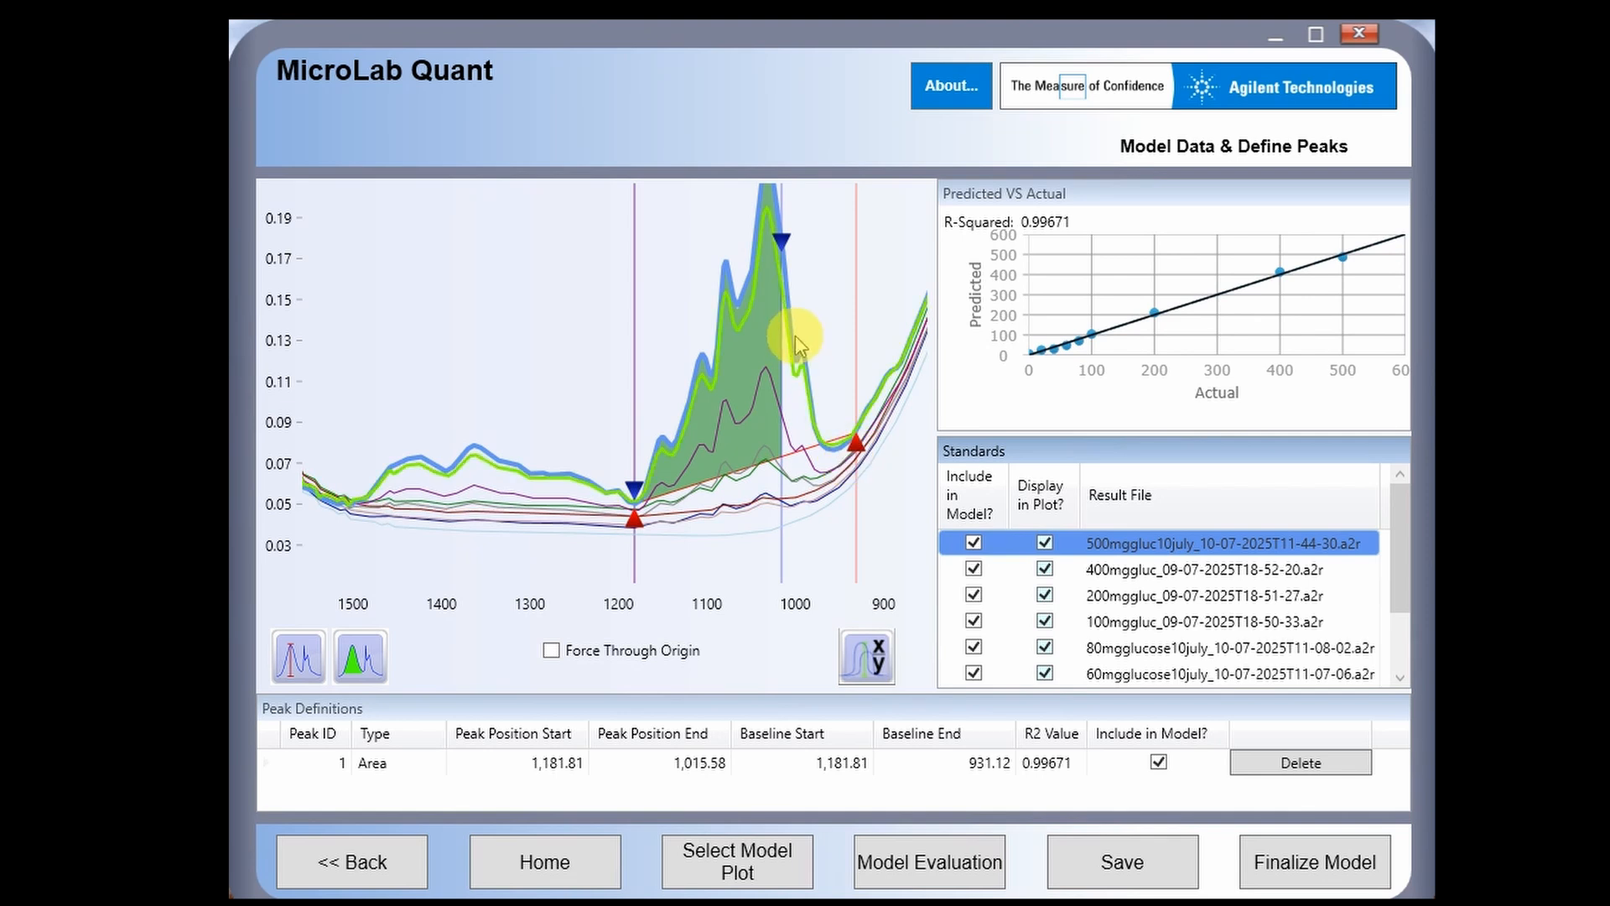
left_click_drag(782, 241, 852, 375)
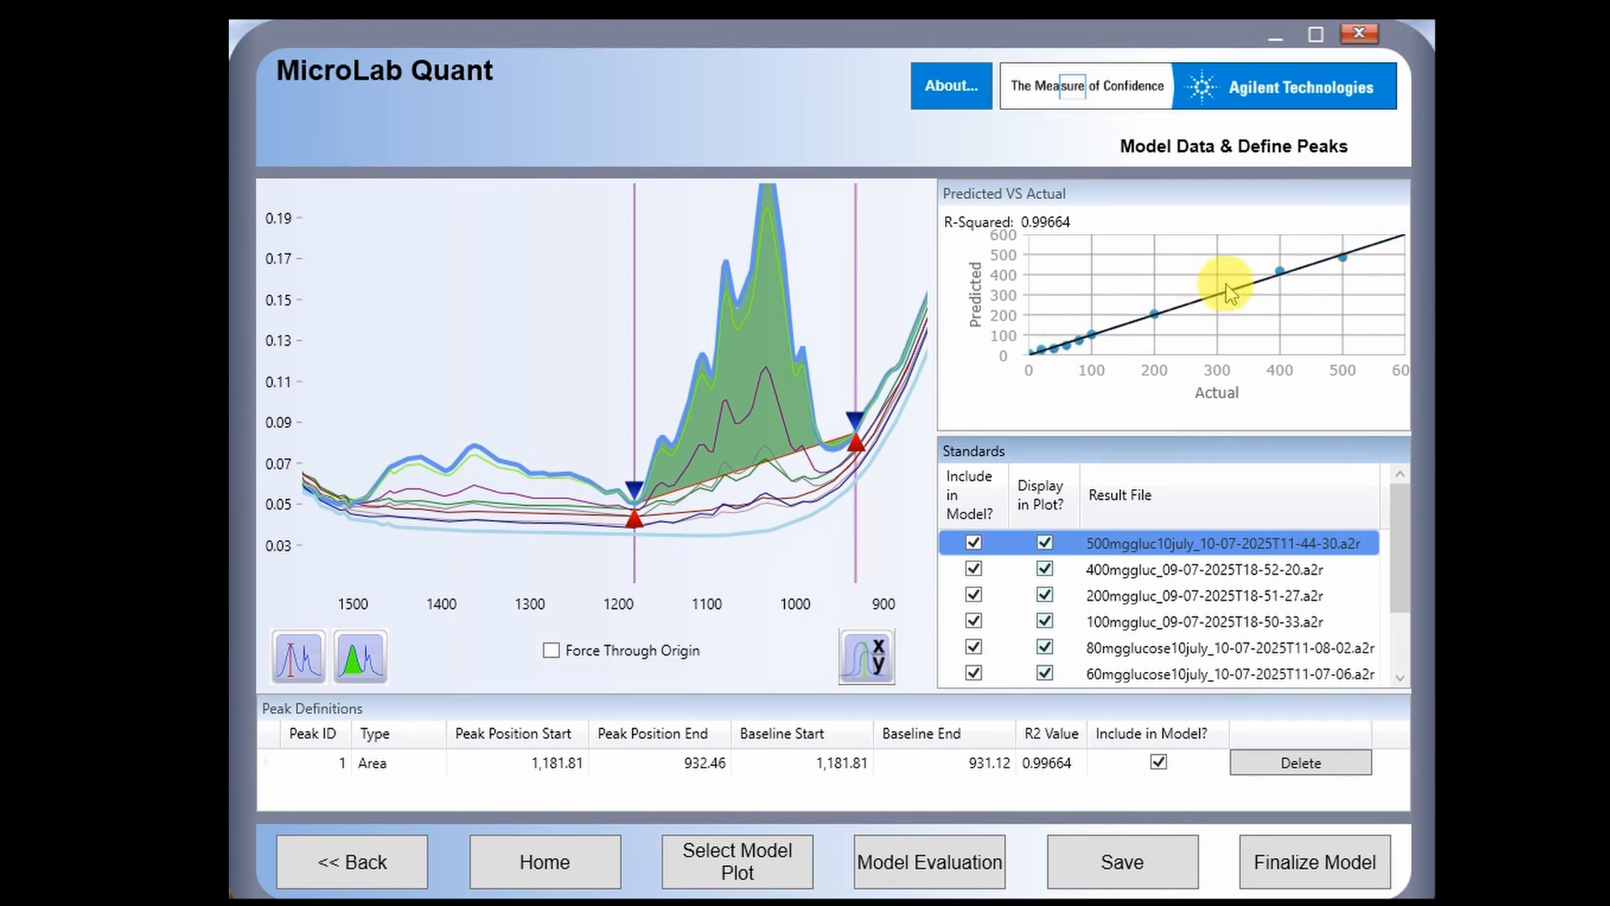
- Scroll through the standards list and highlight the 500mggluc10july spectrum in the plot
scroll(1143, 565, "down", 1)
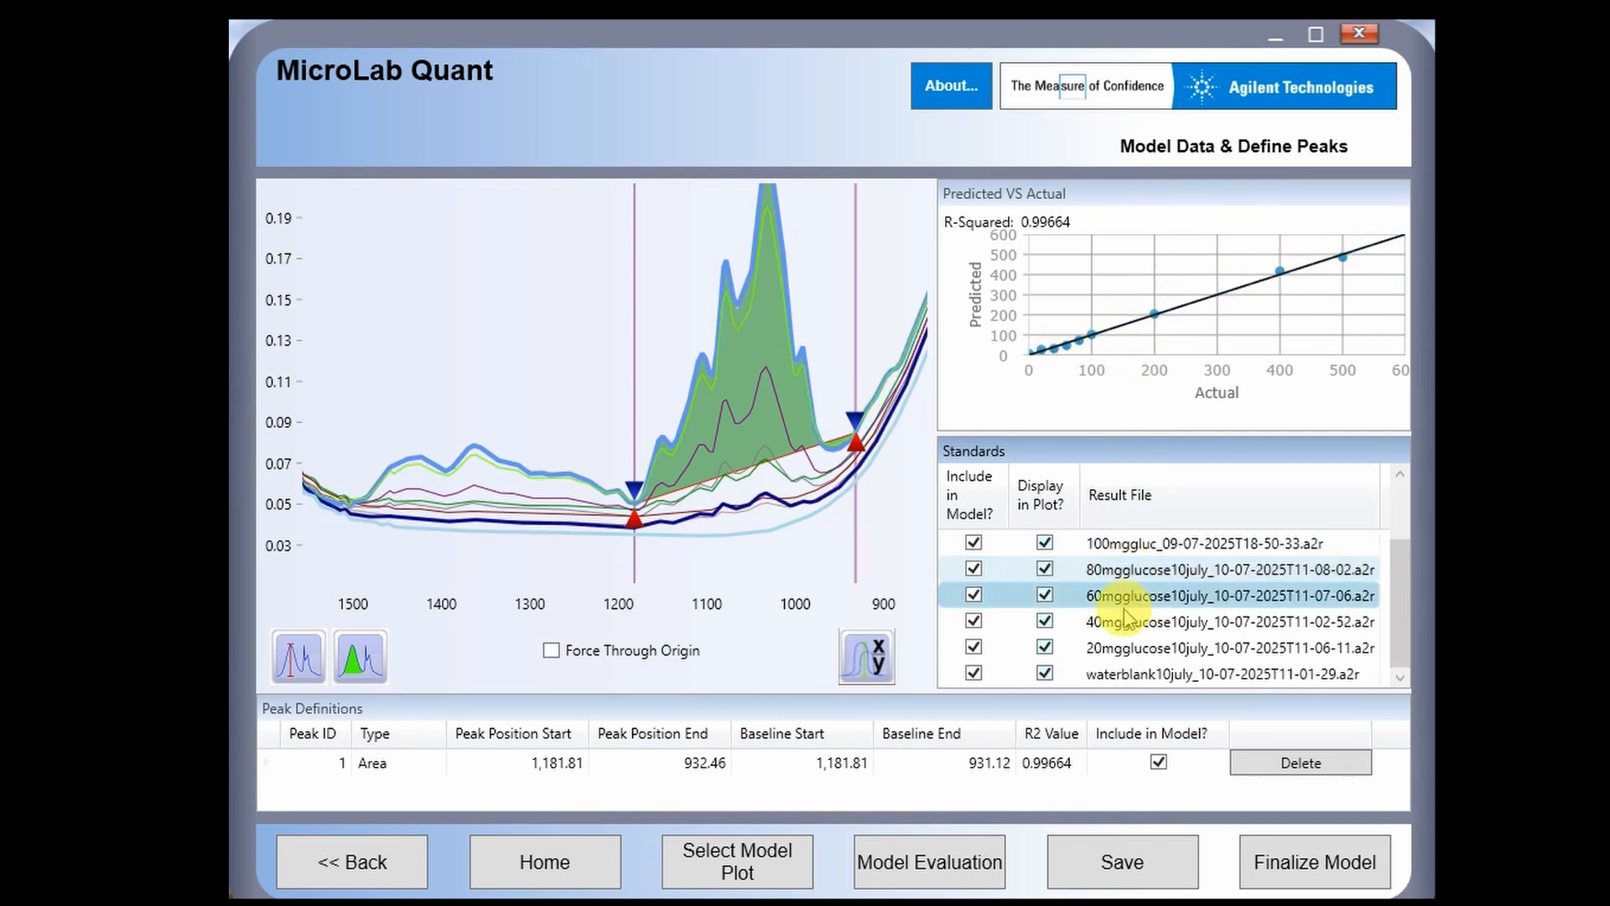
scroll(1160, 579, "up", 1)
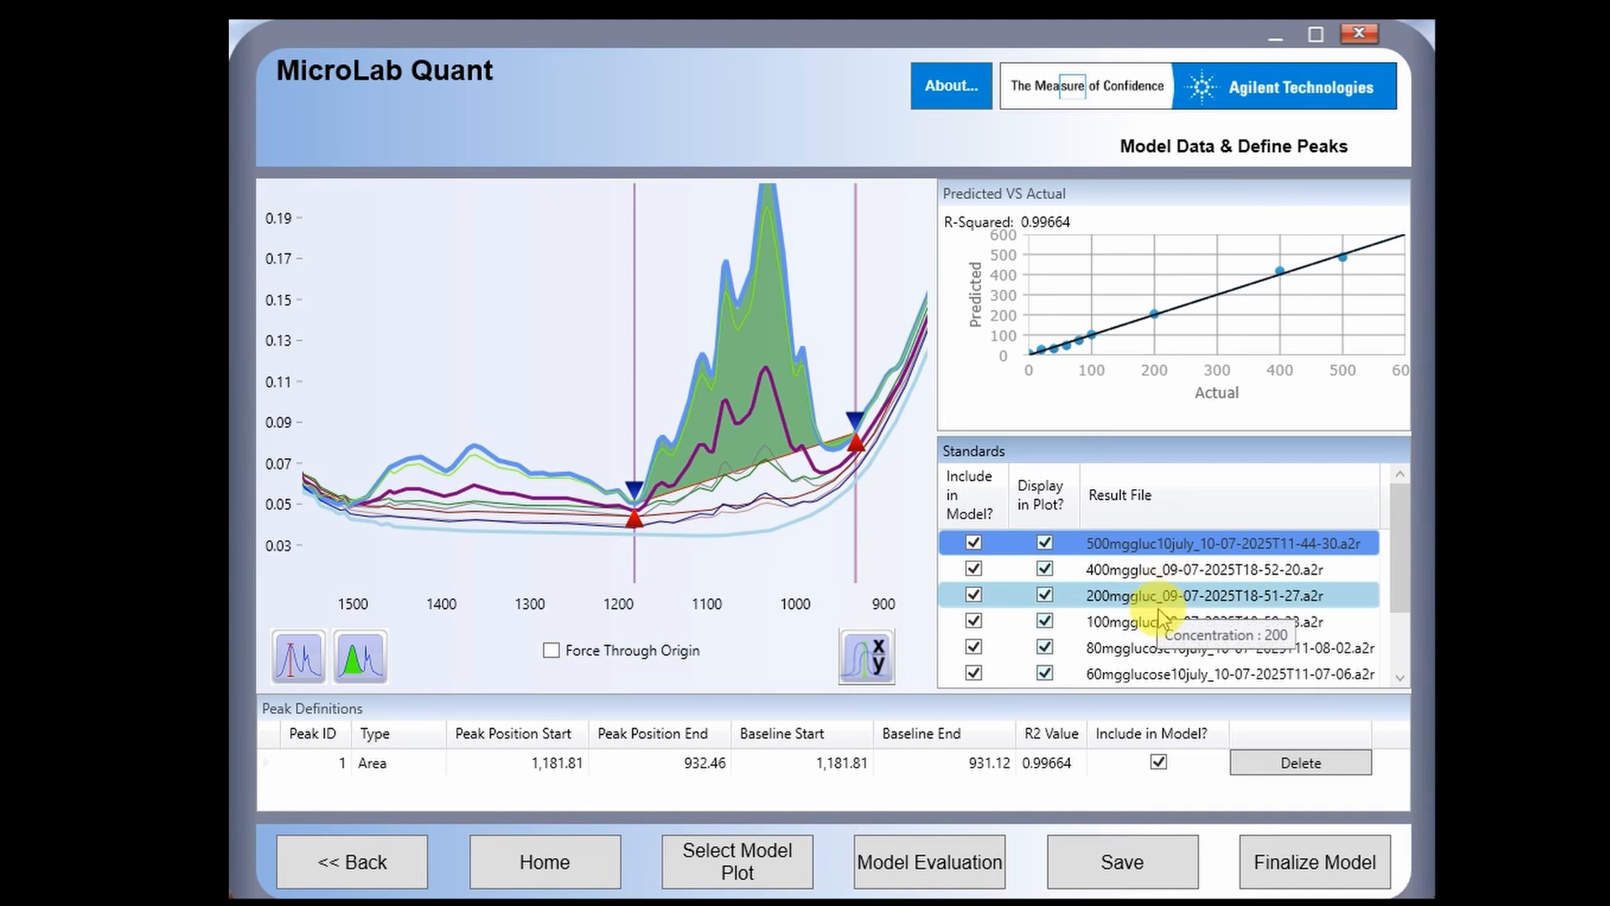
scroll(1157, 637, "down", 1)
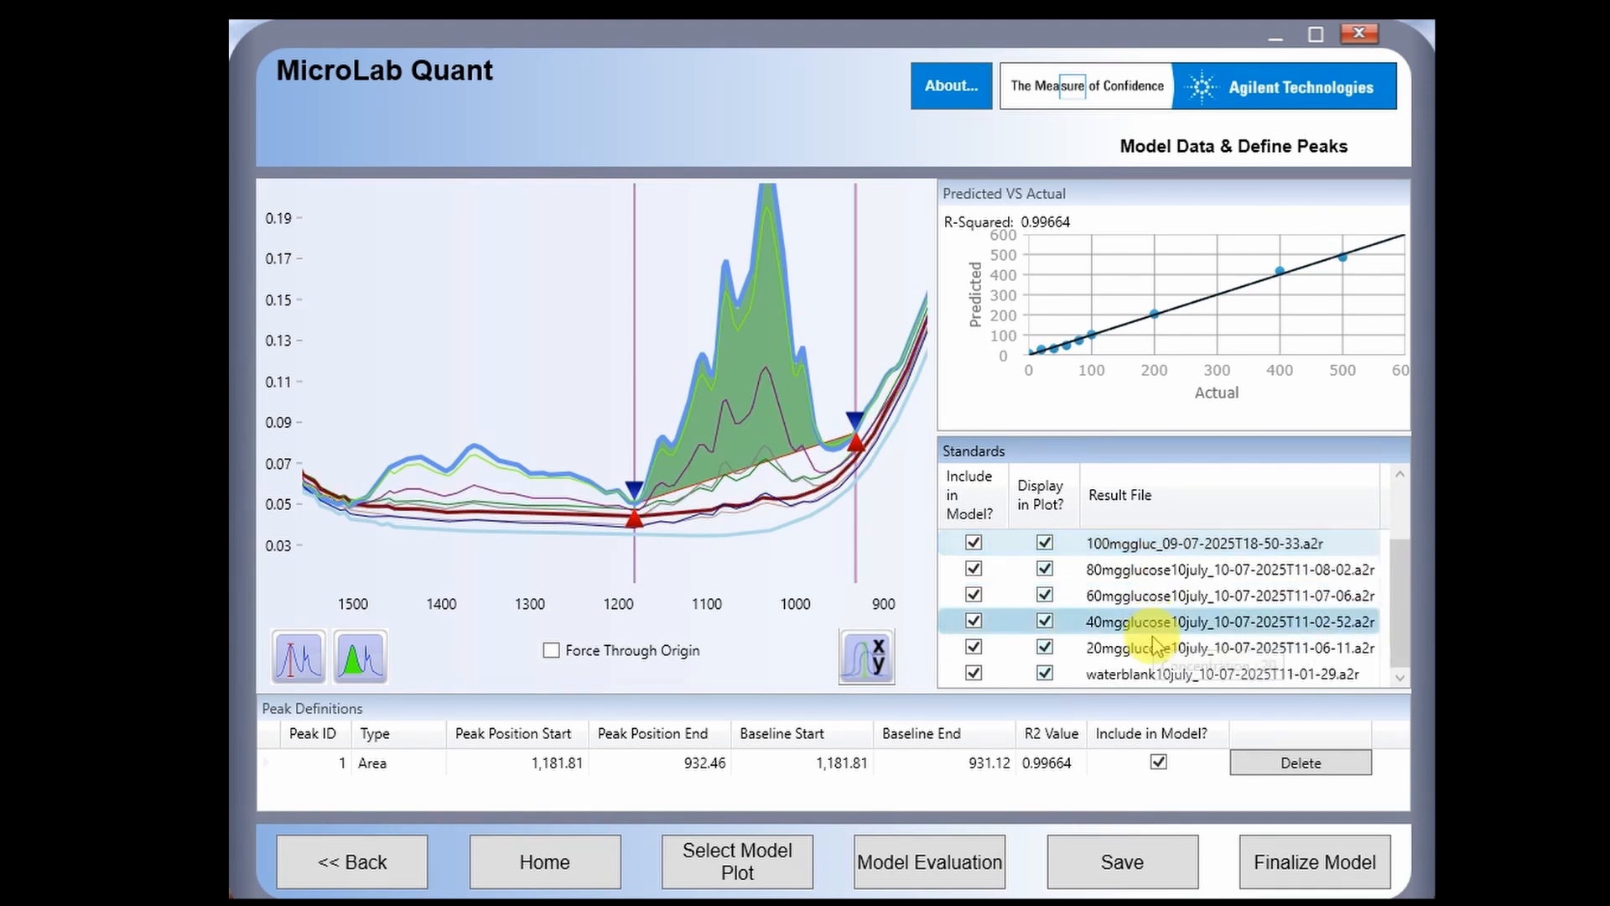
scroll(1132, 587, "up", 1)
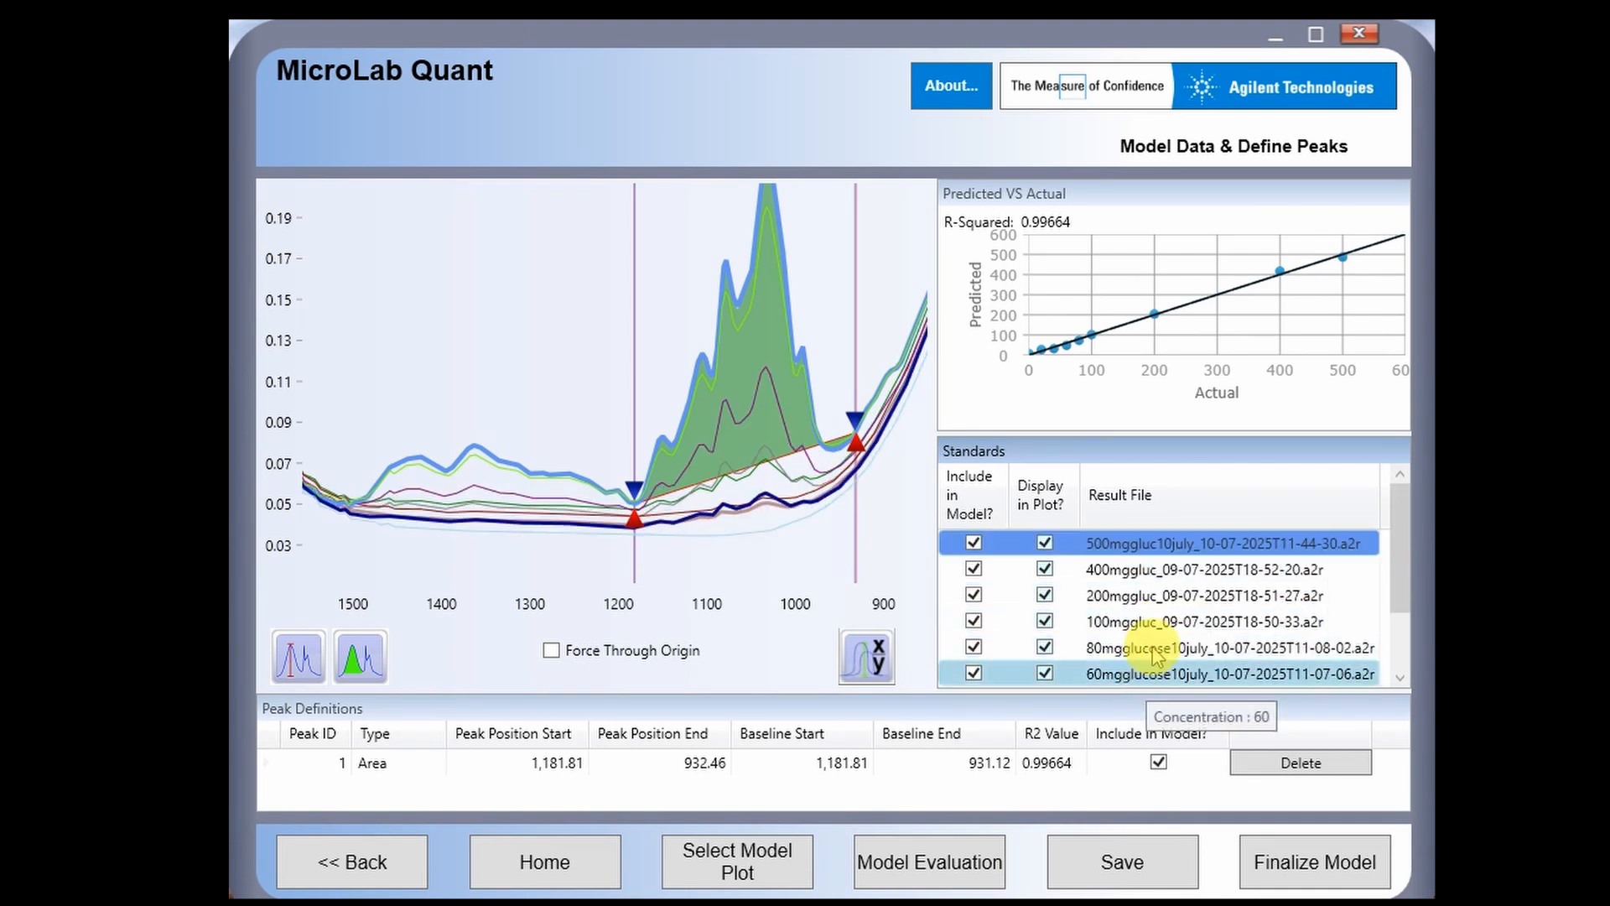
left_click(1129, 546)
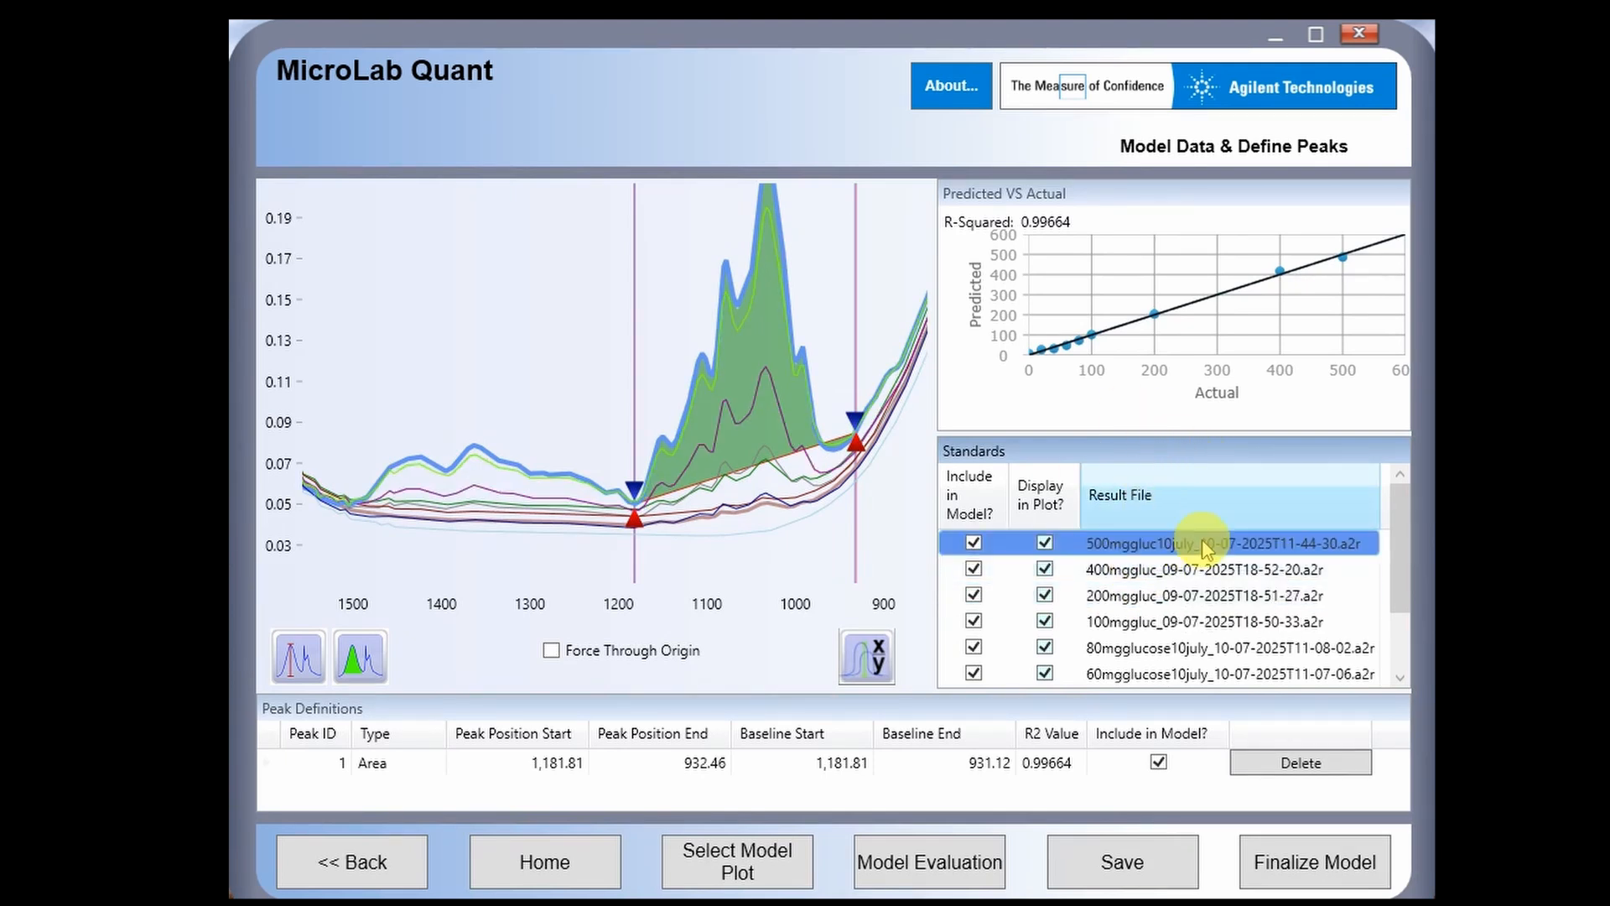
left_click(1179, 545)
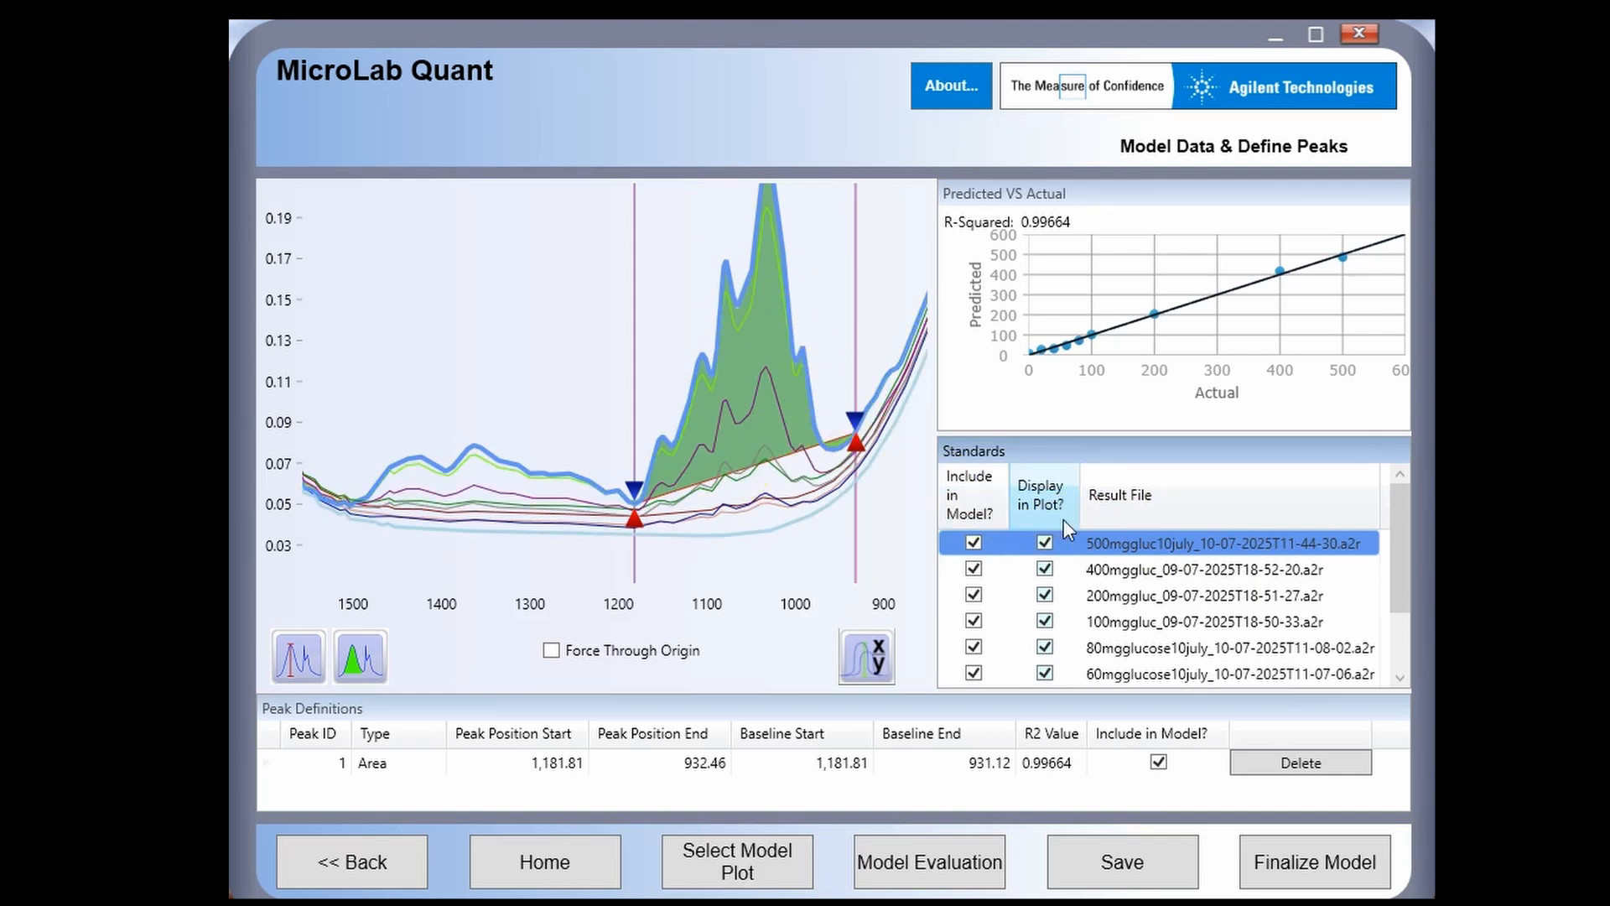
- Save the glucose project under the existing test file name prefixed with 'MLQuant'
left_click(1329, 862)
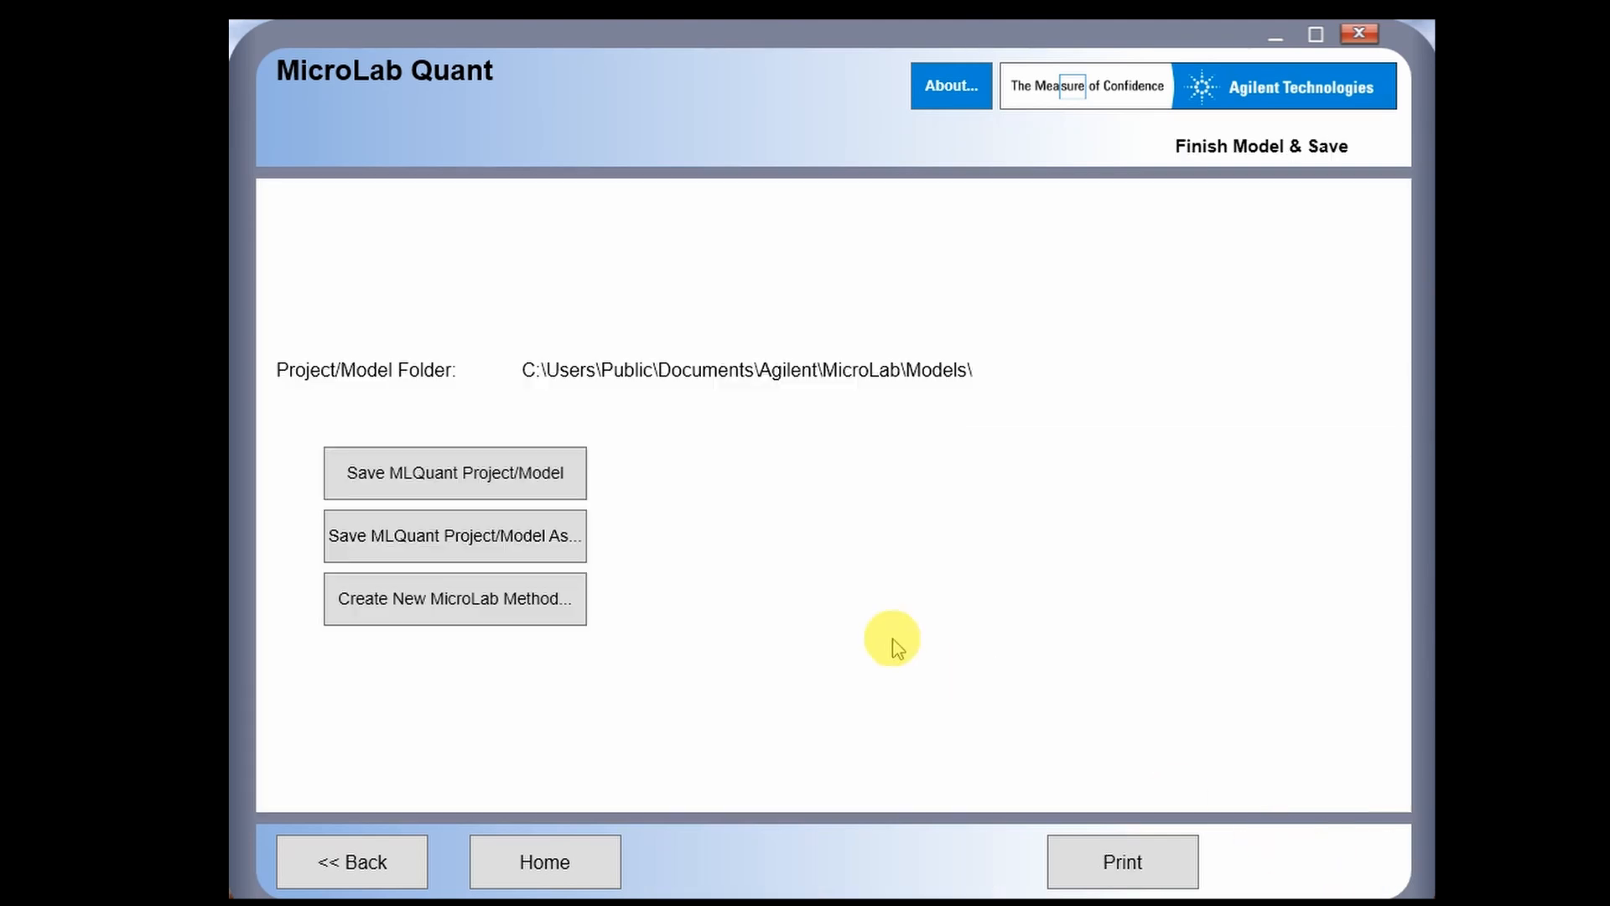
left_click(538, 489)
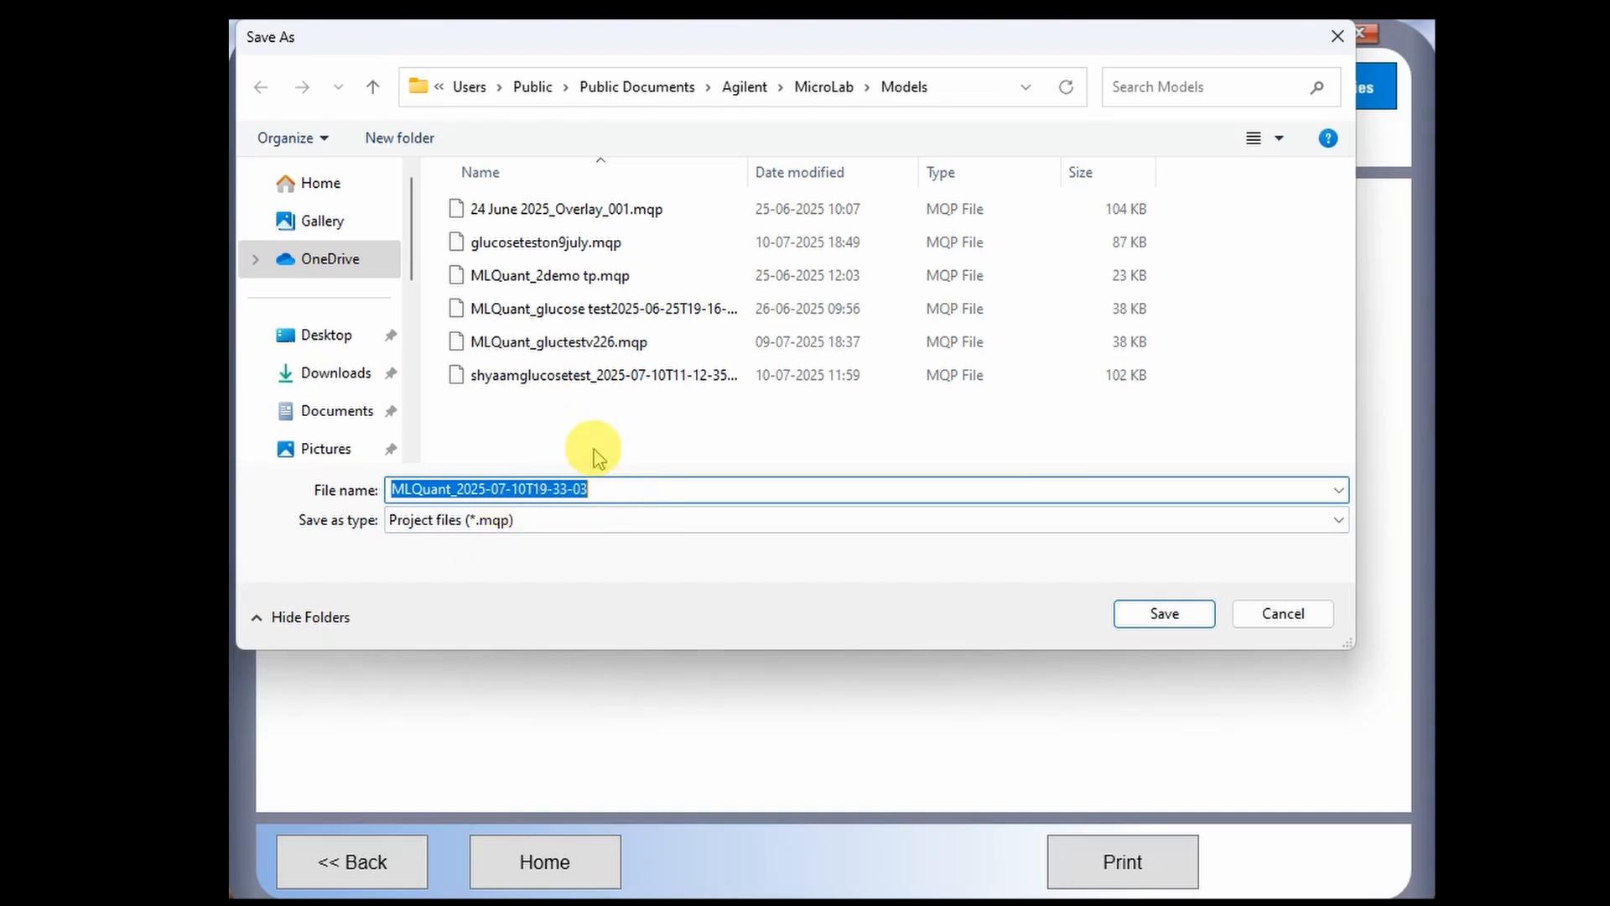
left_click(577, 373)
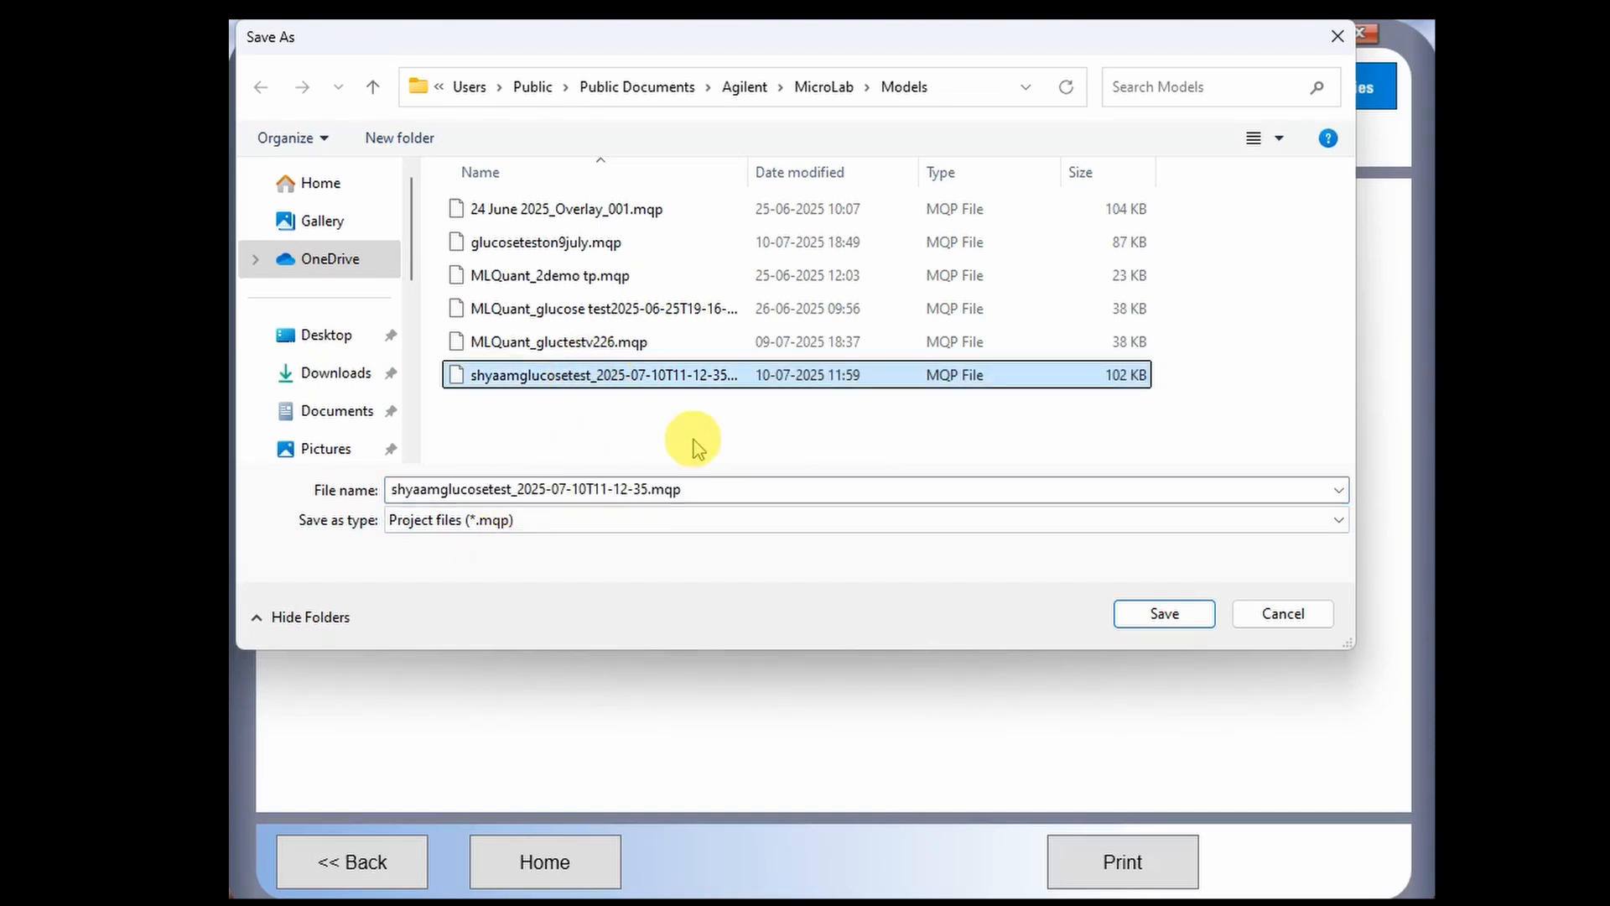
left_click(421, 497)
left_click(417, 499)
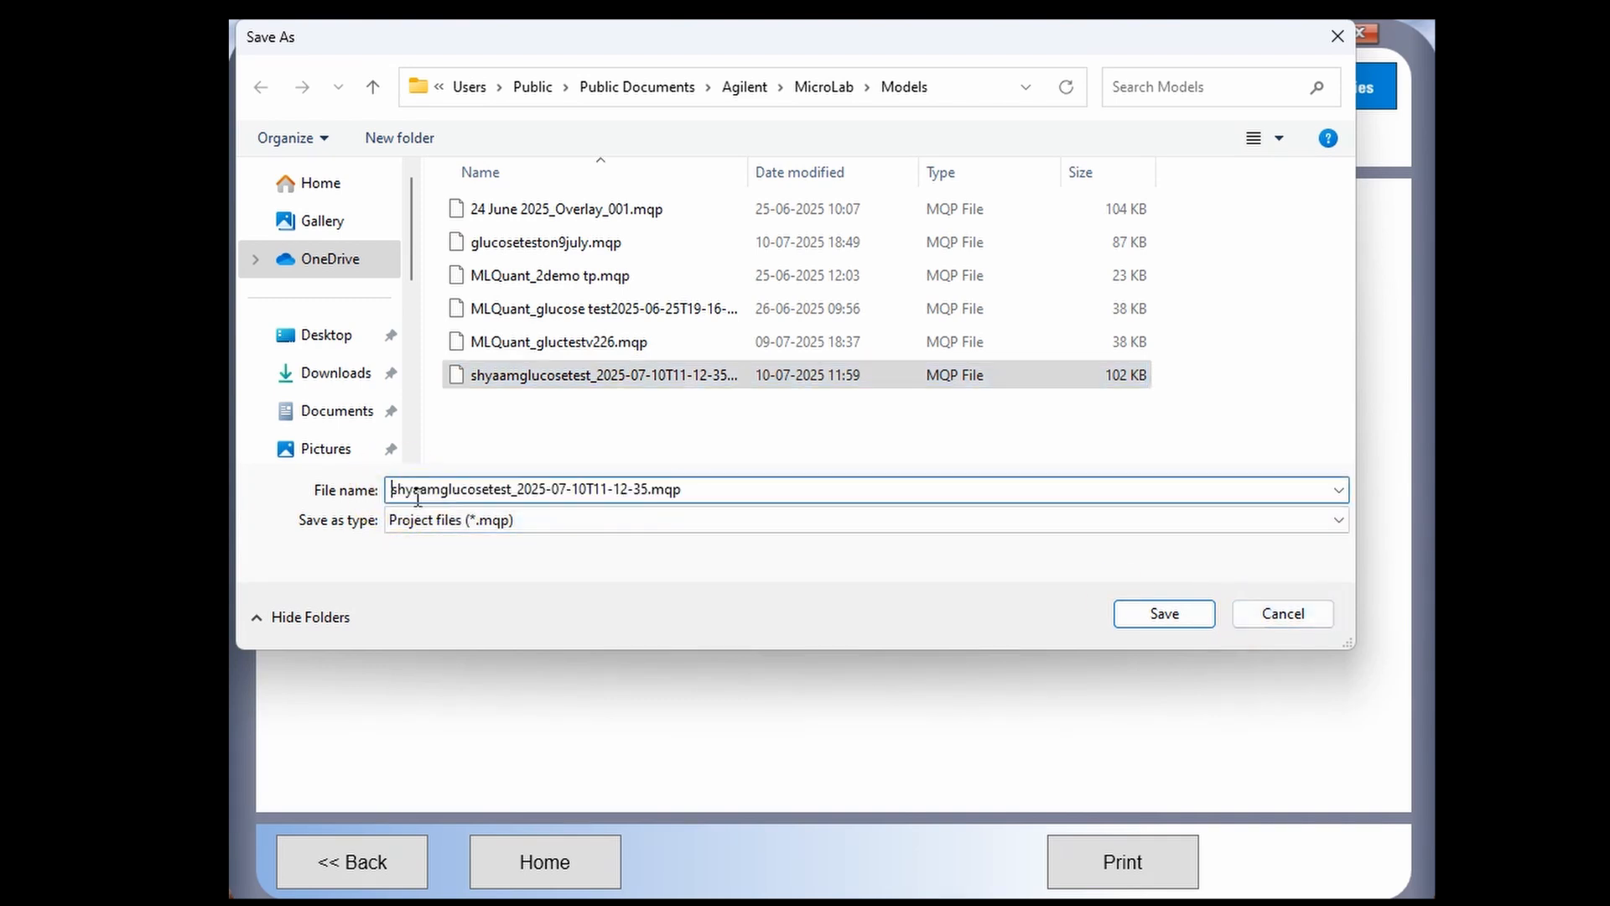
type("MLQ")
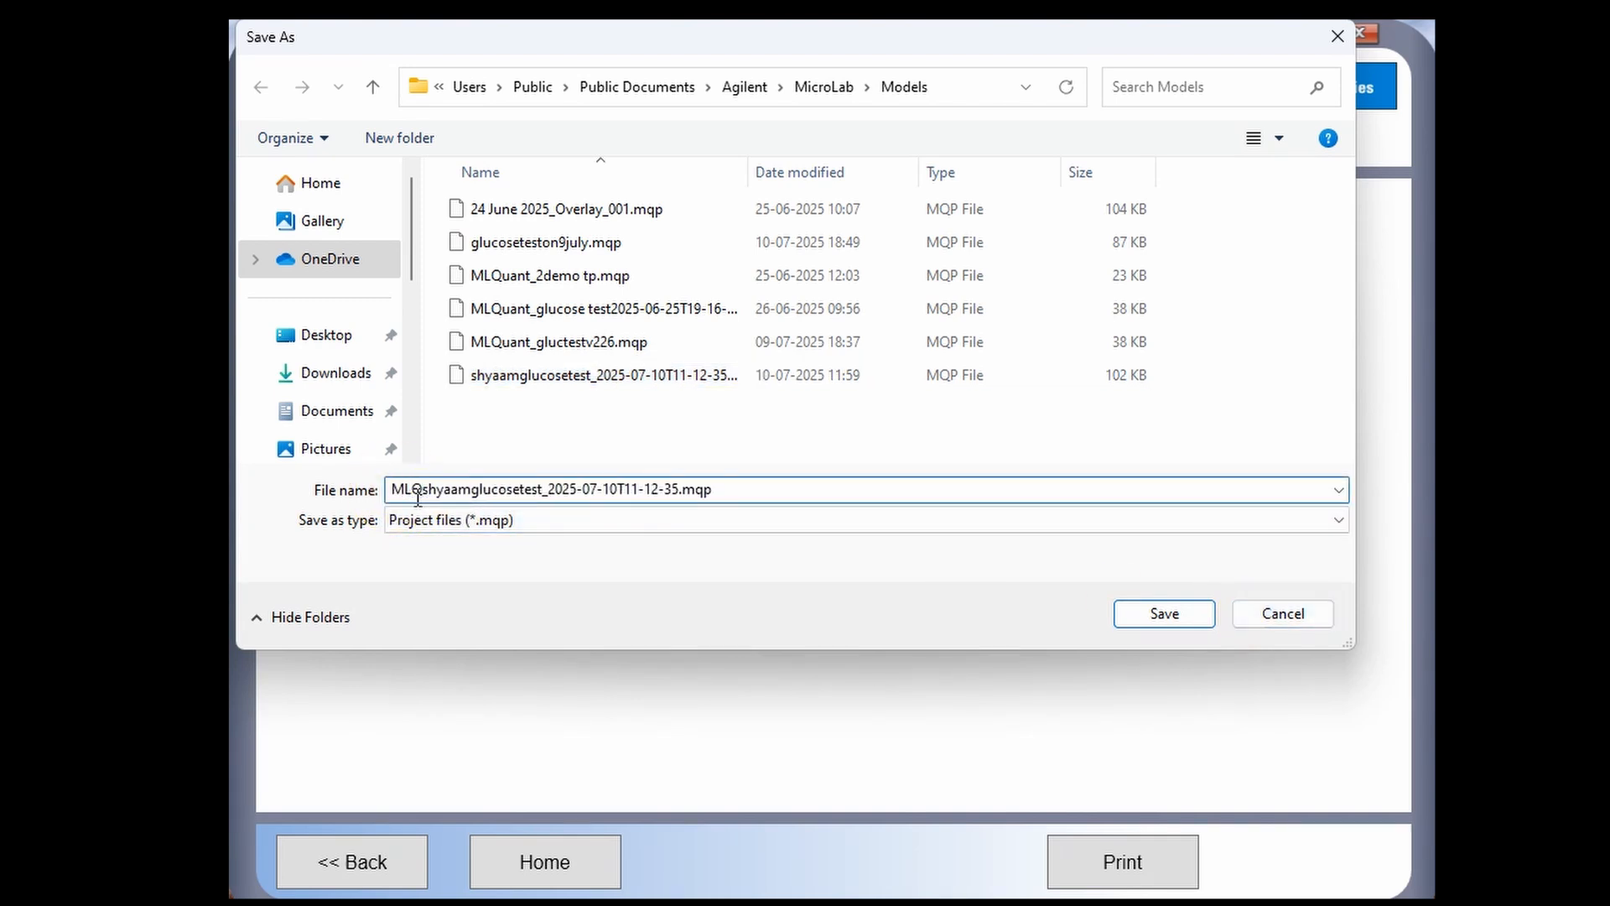
type("uant")
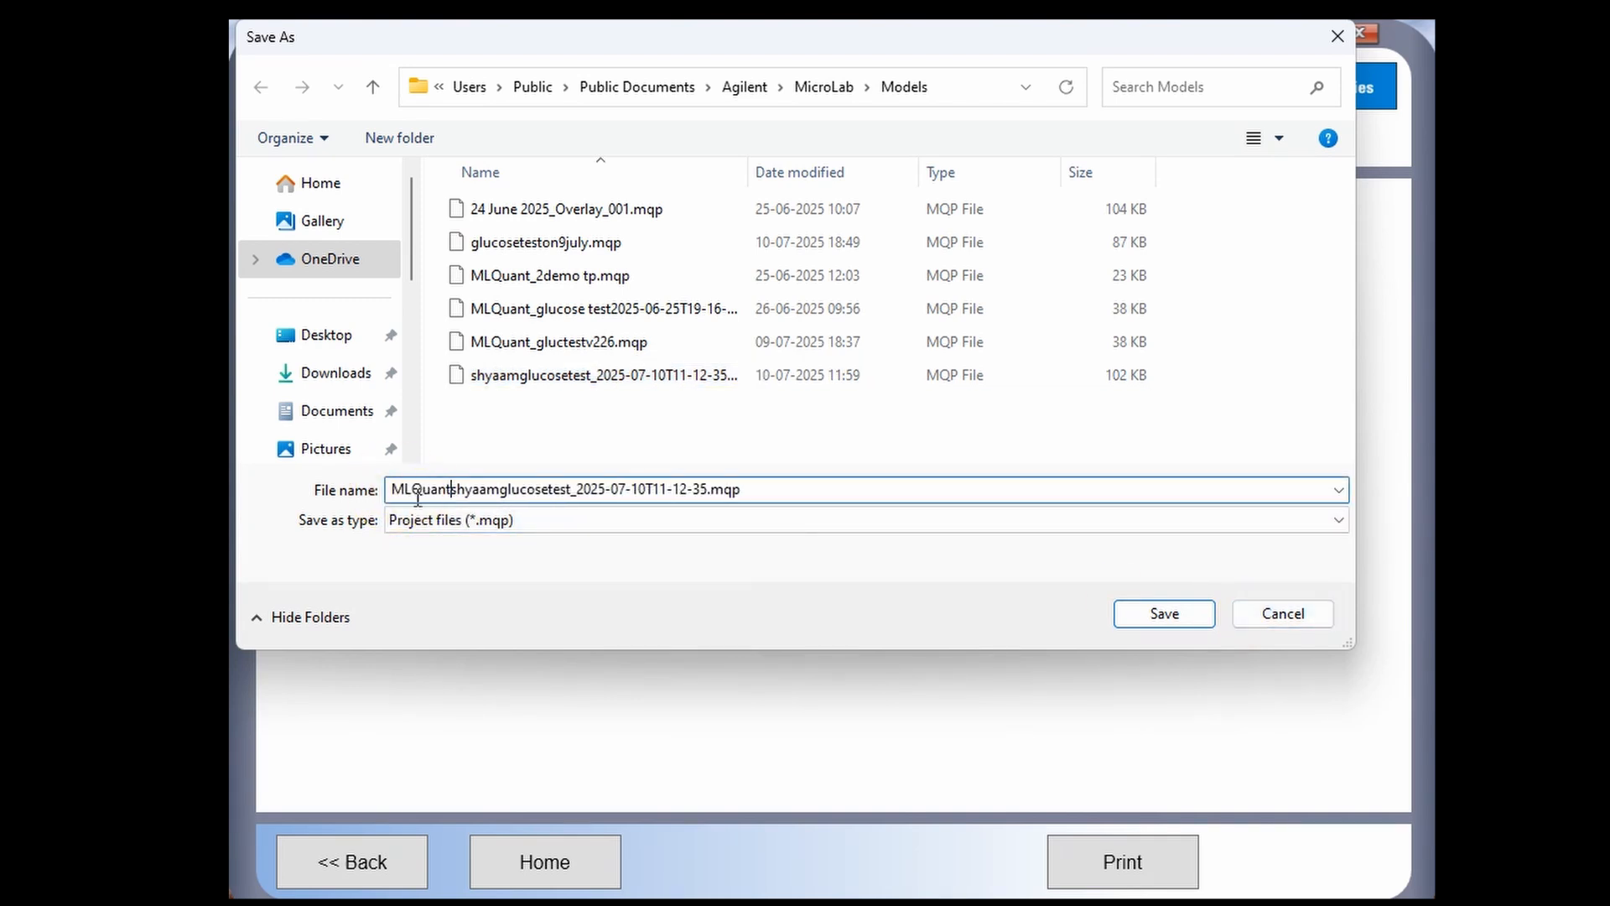
left_click(1174, 617)
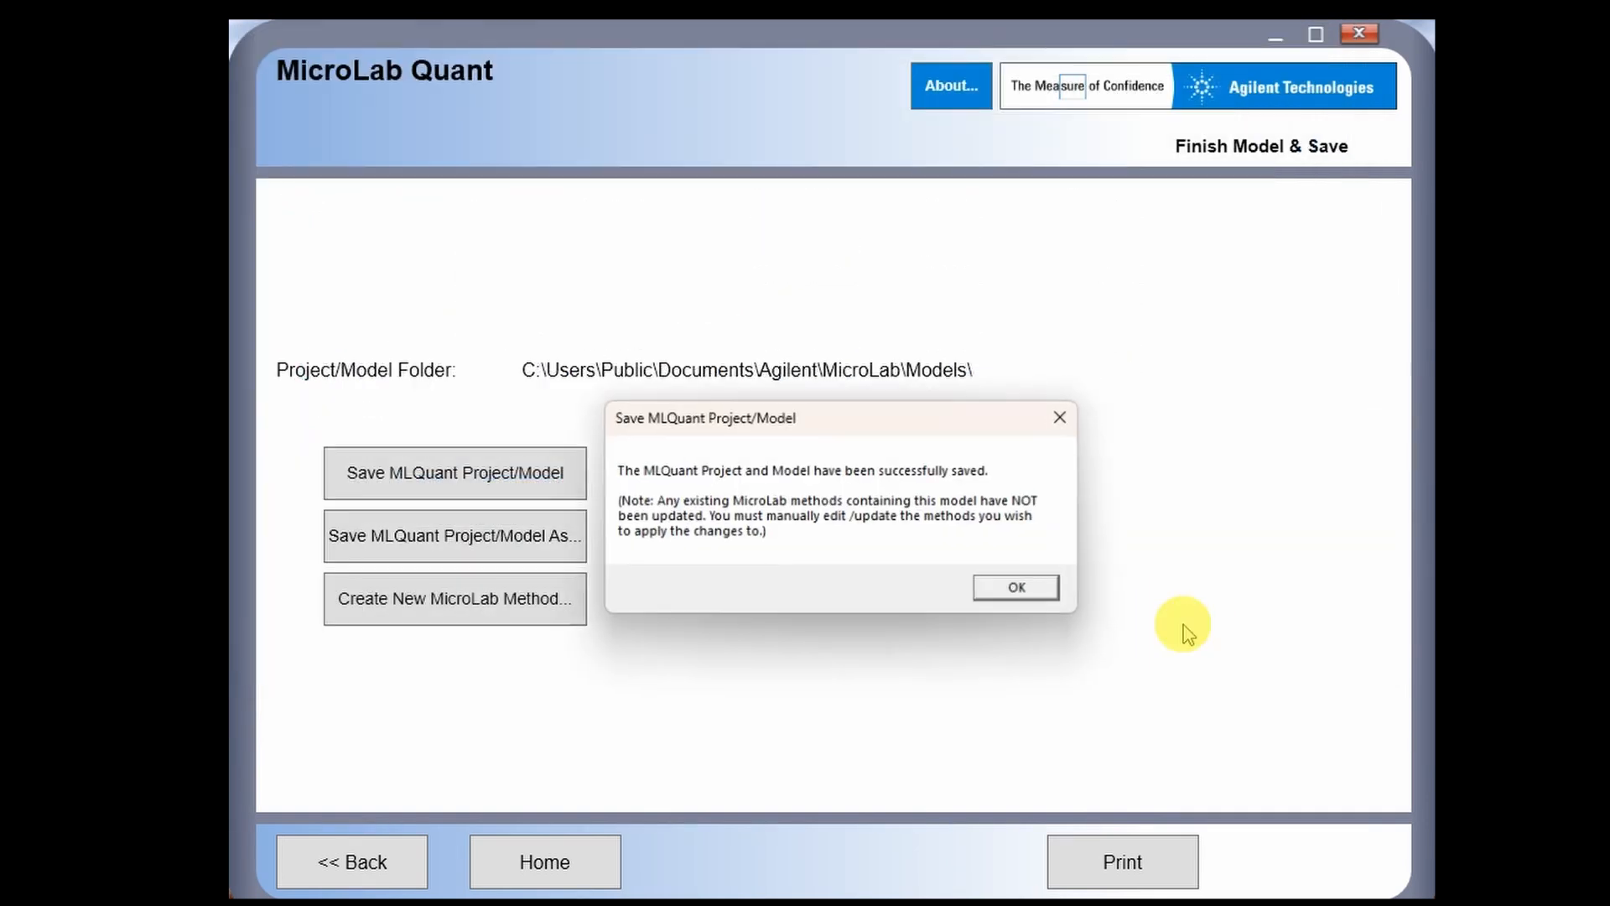
left_click(1016, 588)
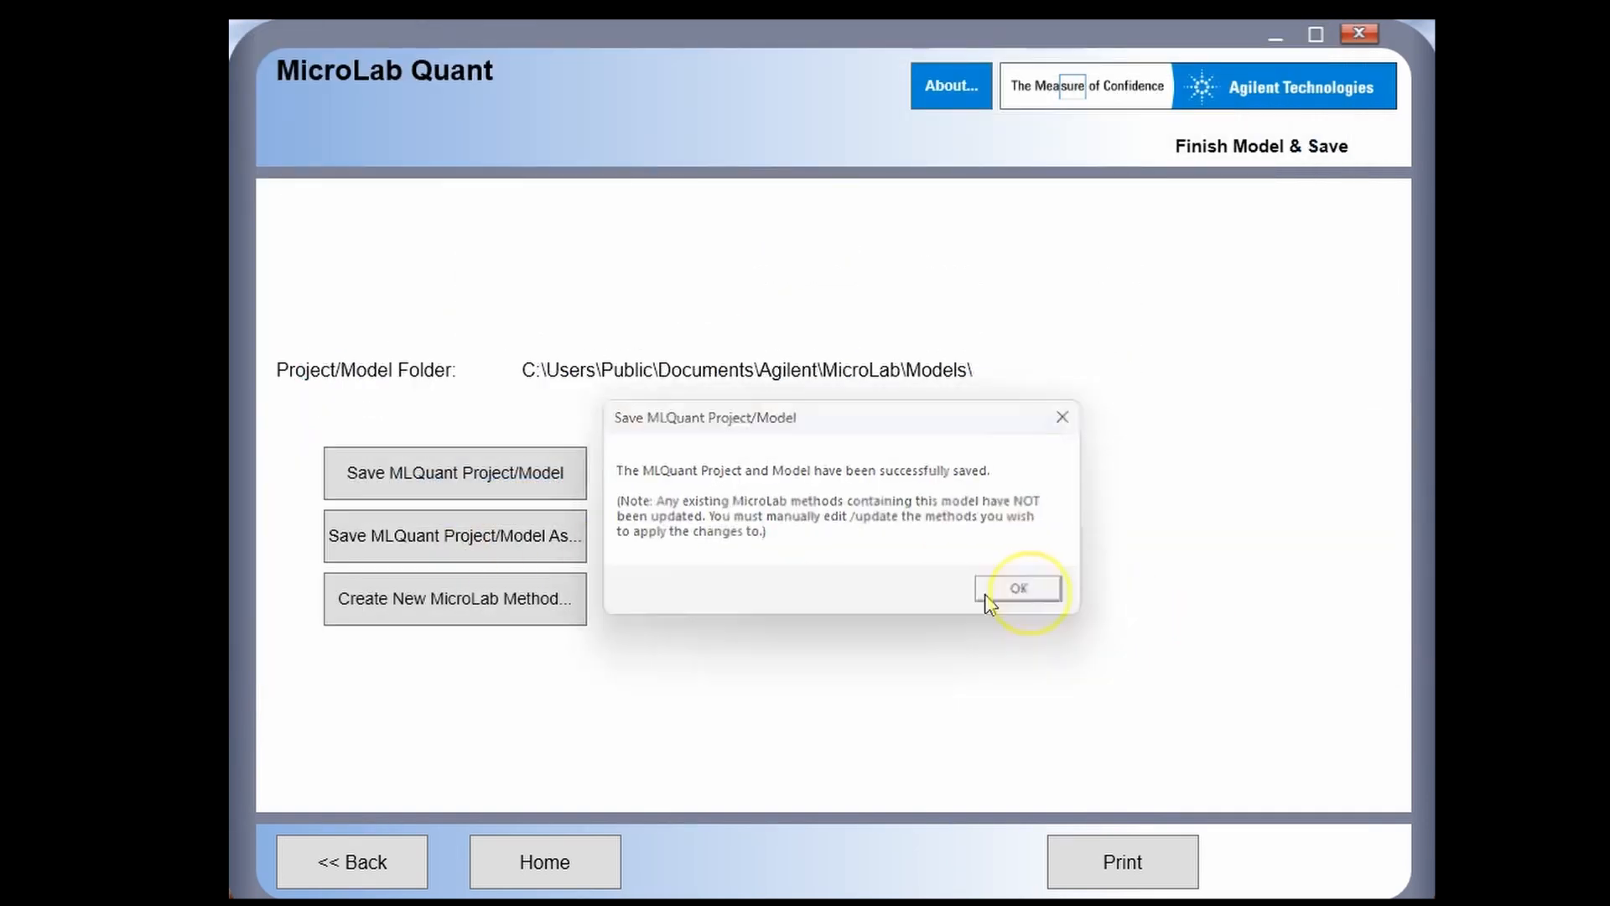
- Save the project again over the MLQuant file, confirming the replacement
left_click(526, 555)
left_click(637, 375)
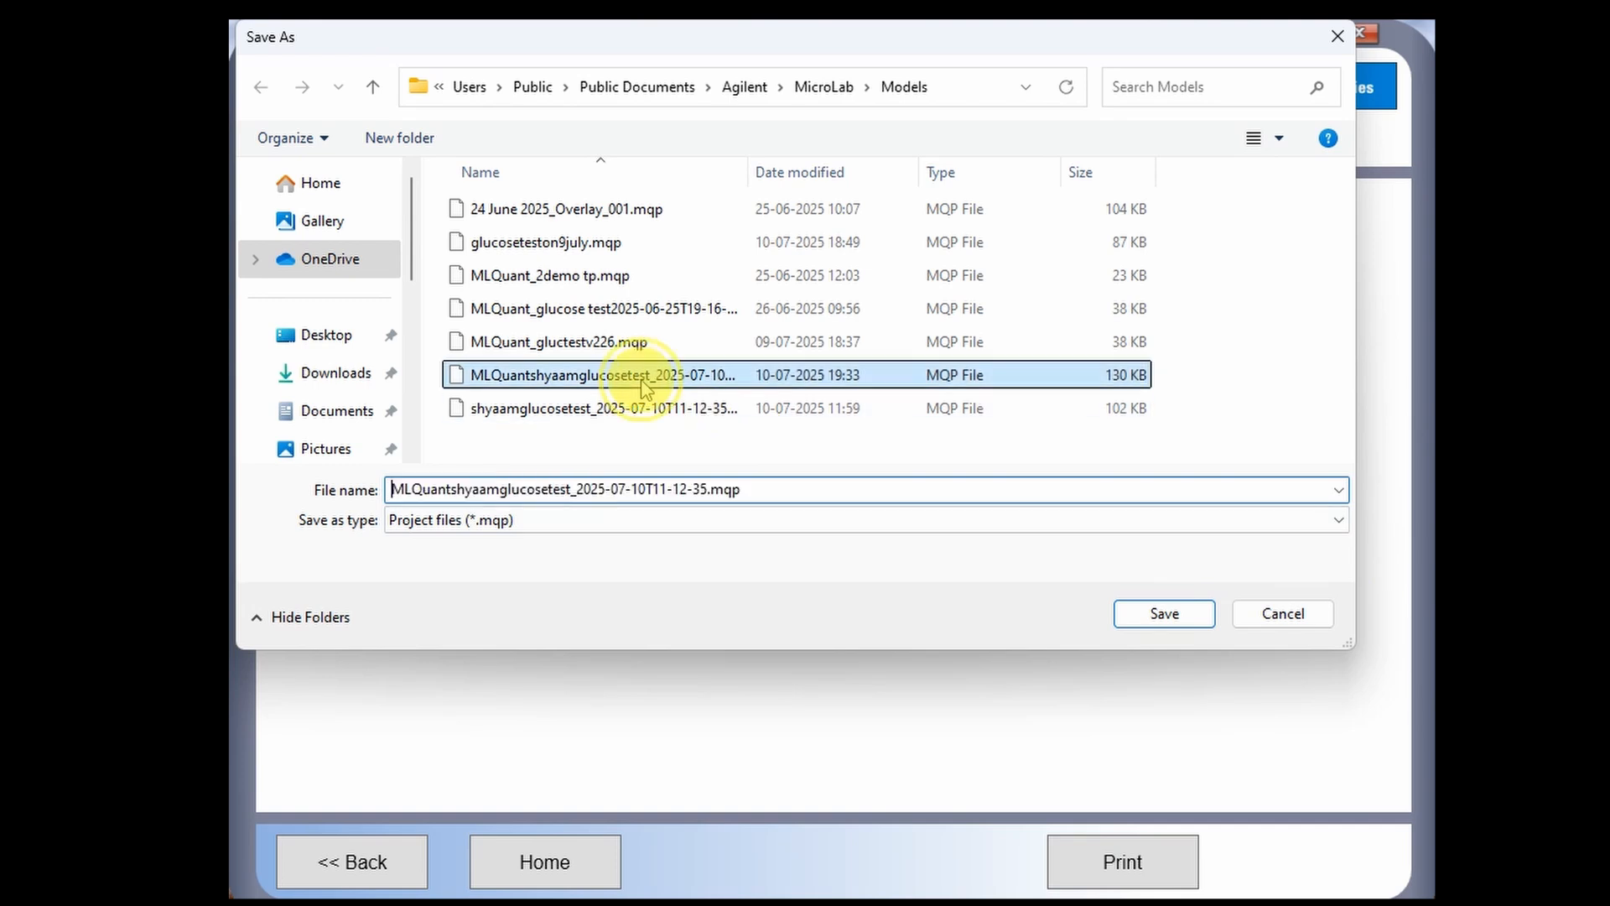
left_click(1145, 615)
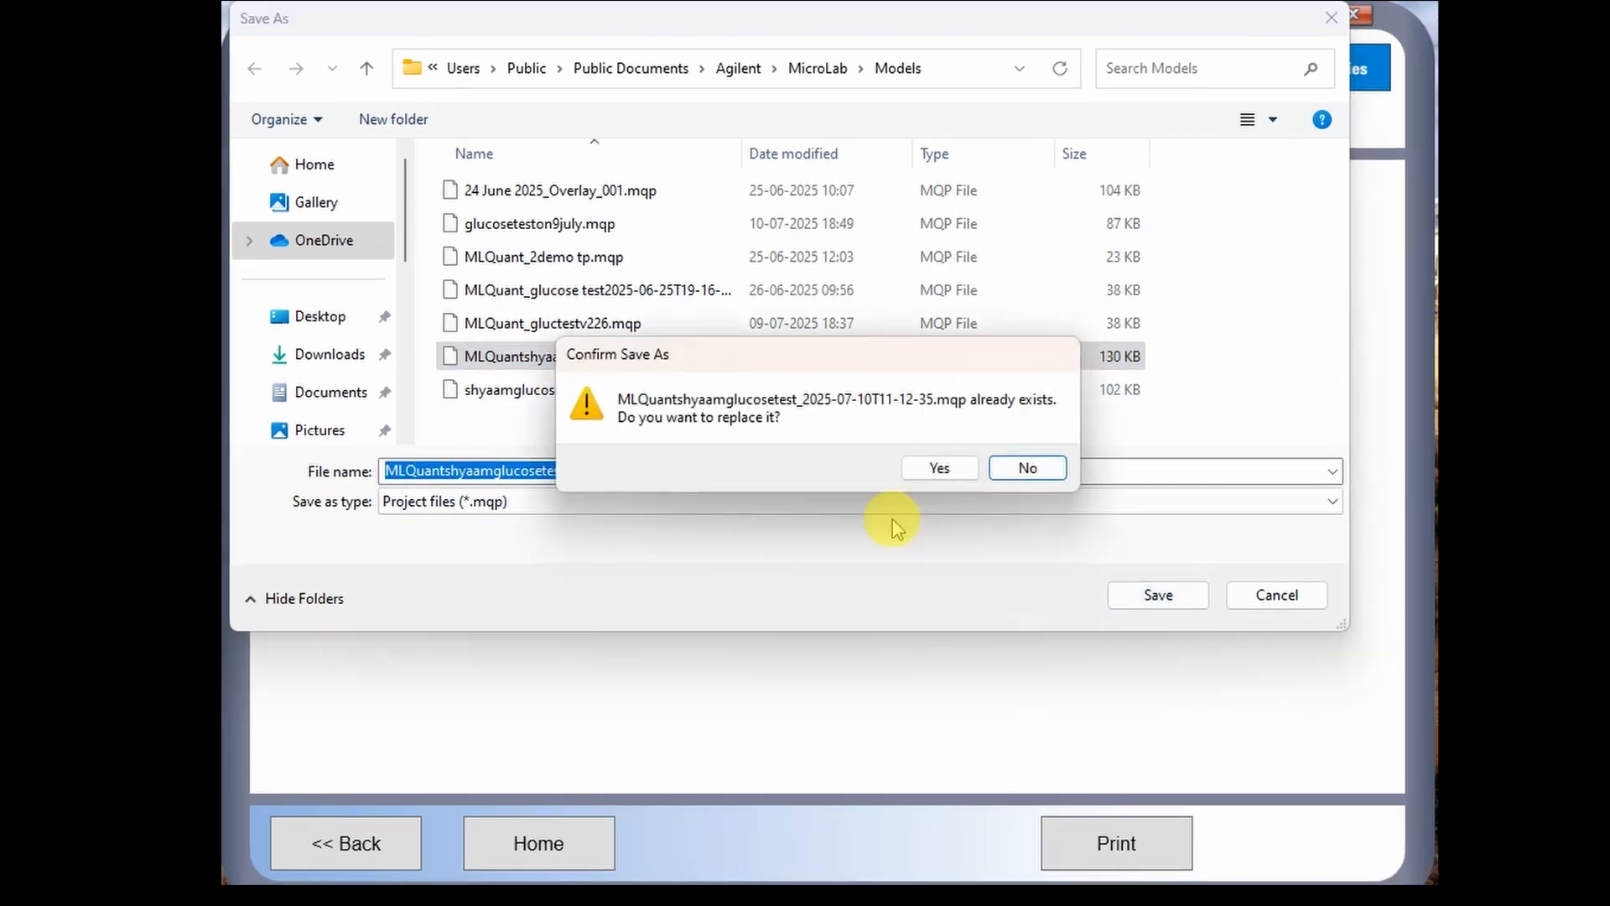
left_click(940, 468)
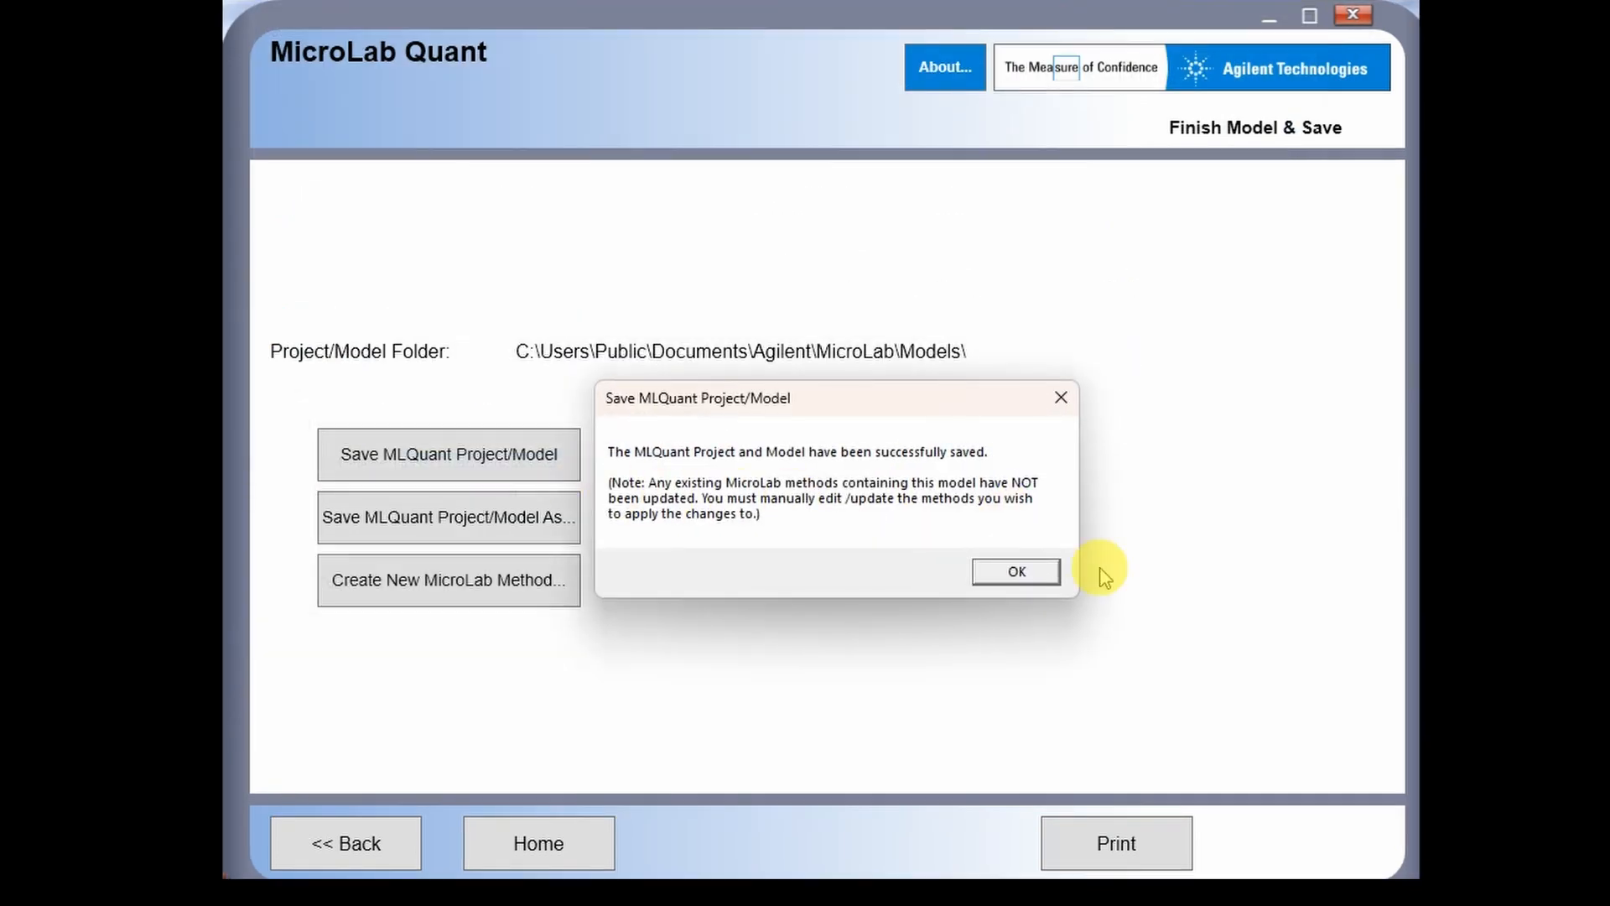
left_click(1026, 574)
left_click(498, 454)
left_click(1016, 567)
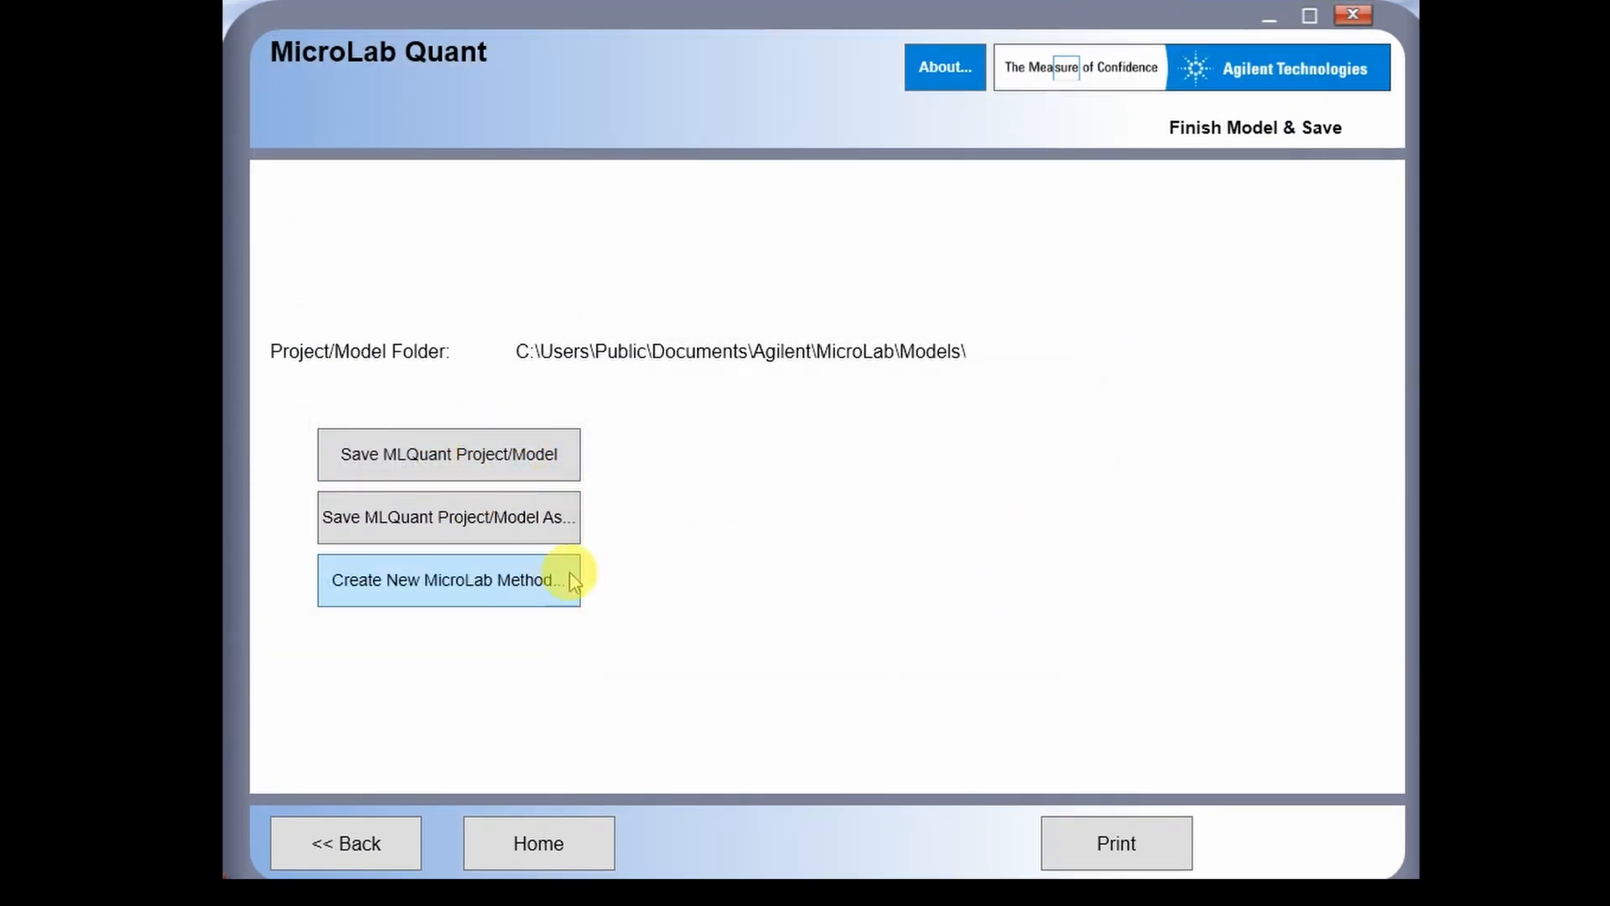
left_click(564, 578)
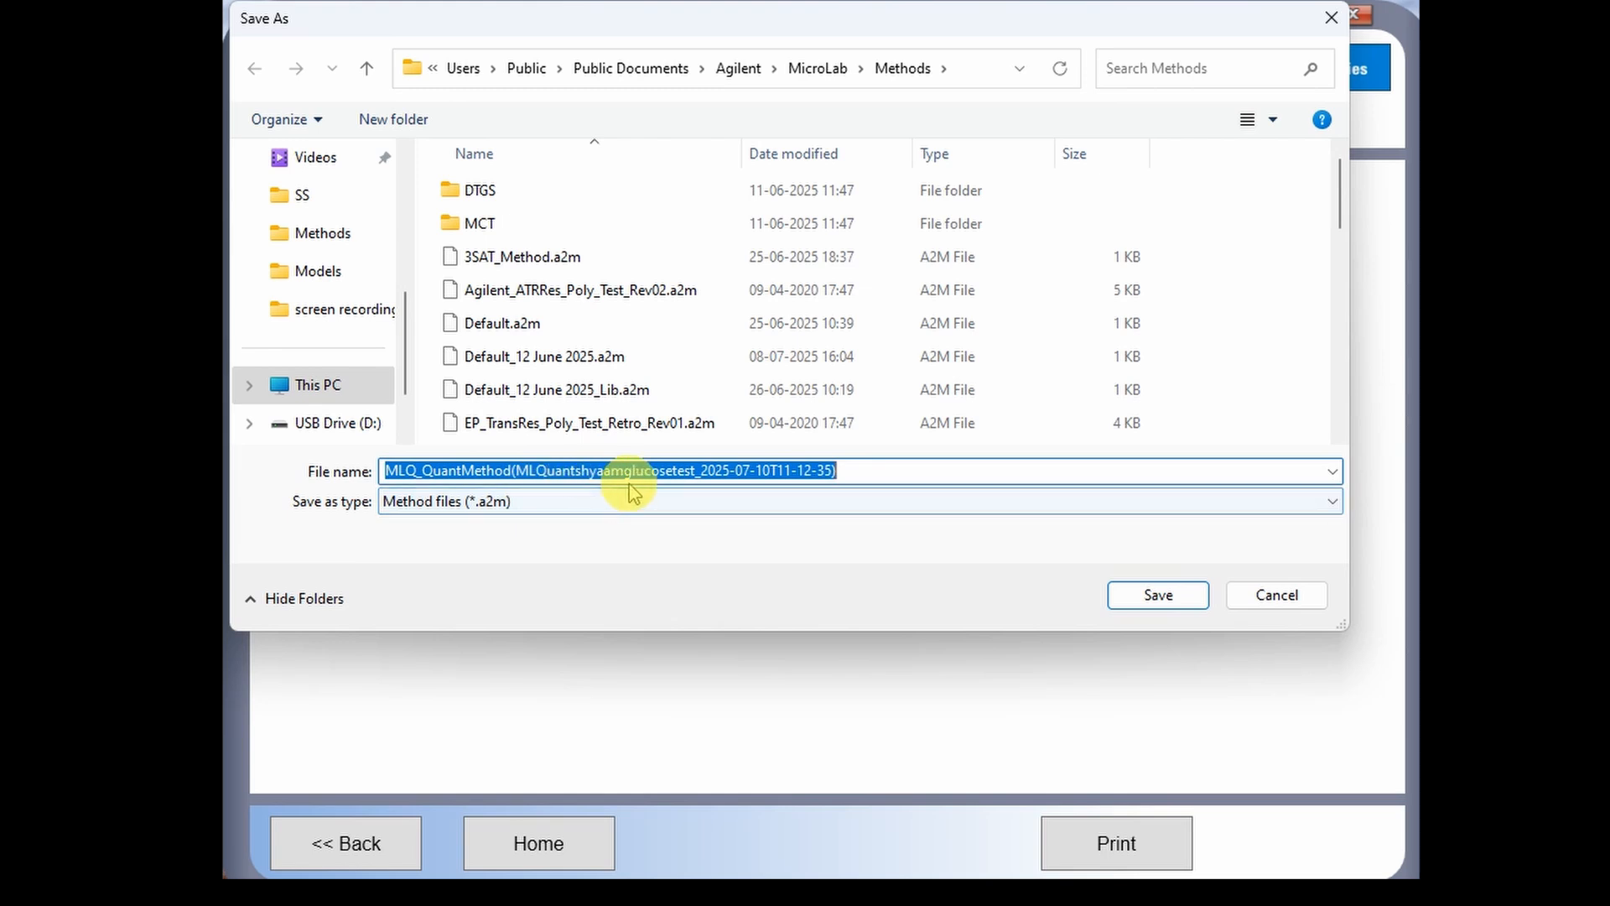
- Save the new MicroLab method under the default name MLQ_QuantMethod
left_click(1160, 597)
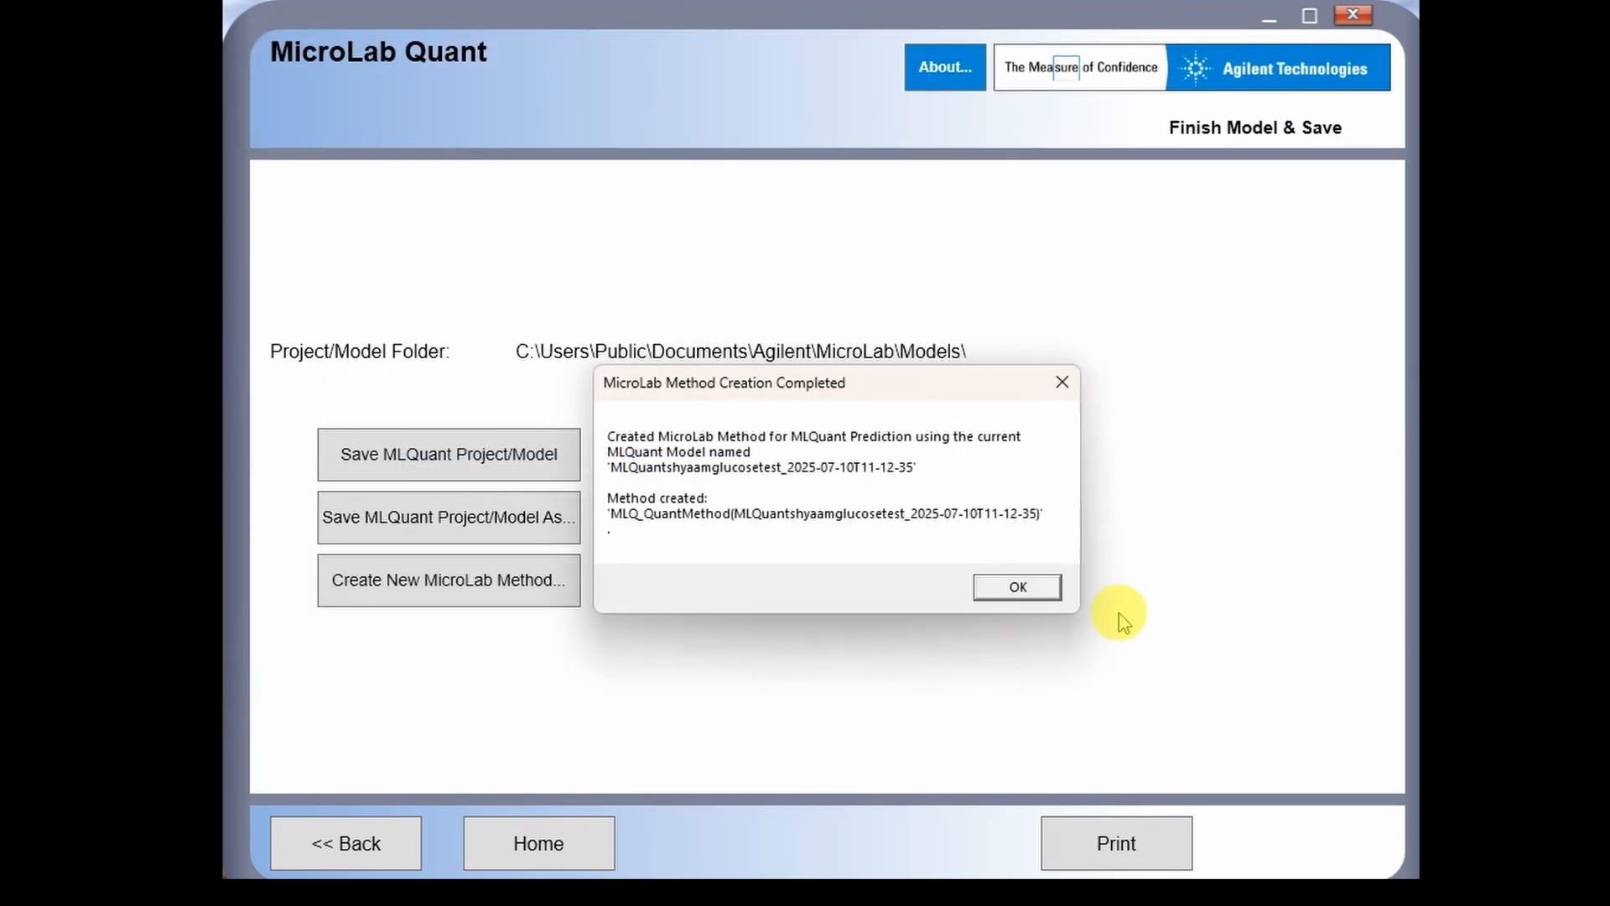
left_click(1004, 596)
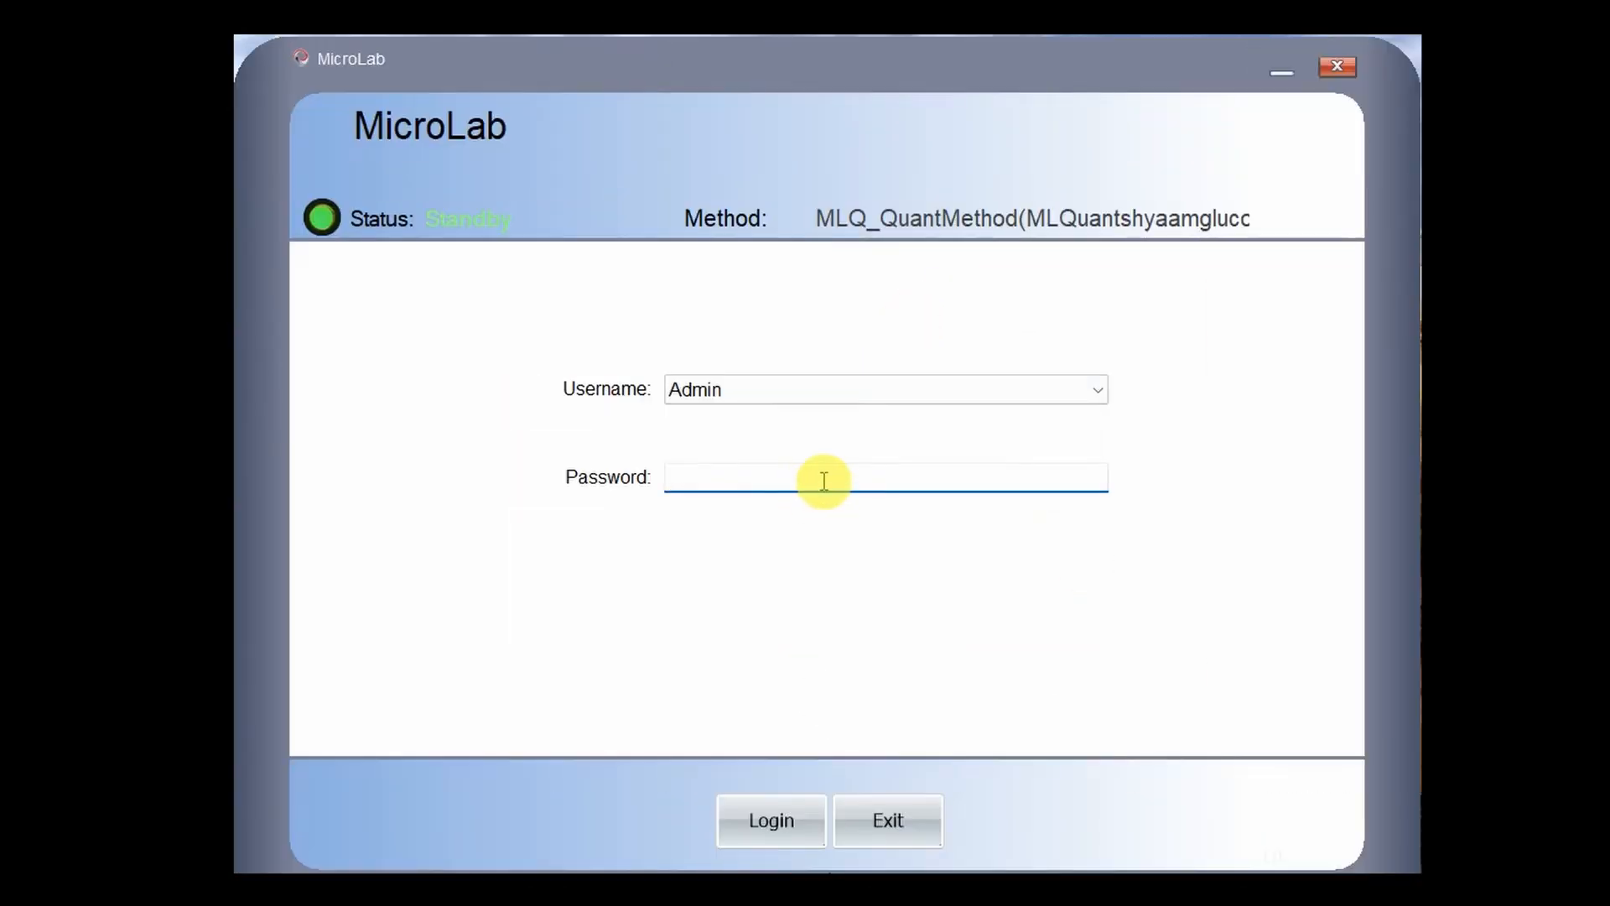
- Log in with the password, then mark the new MLQ_QuantMethod public and activate it
left_click(824, 480)
key("Return")
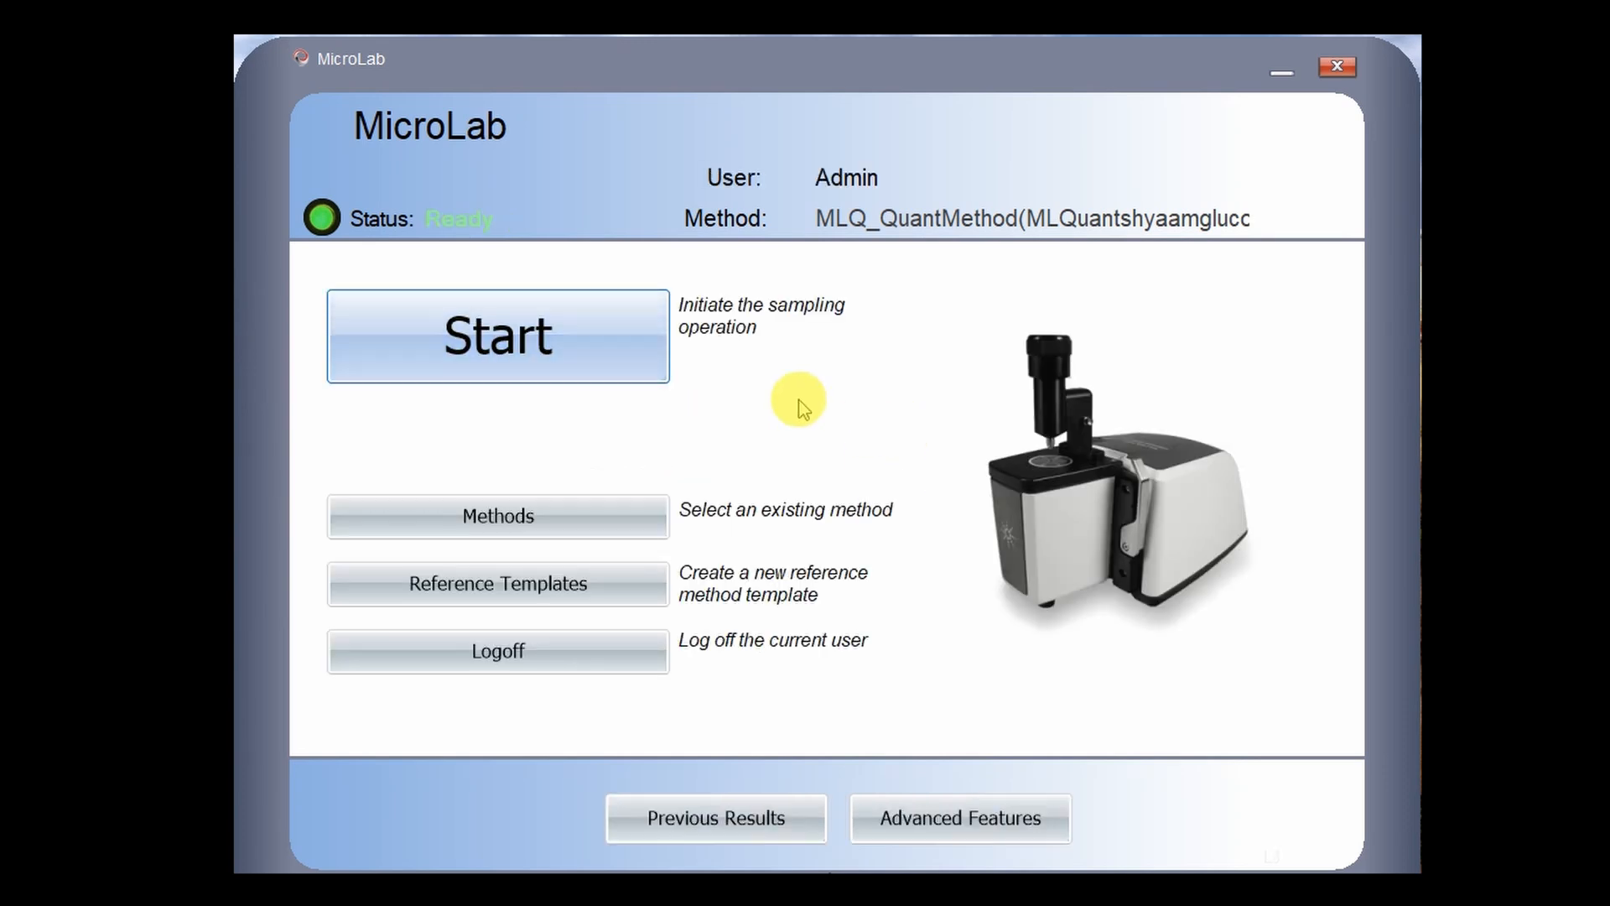
left_click(641, 534)
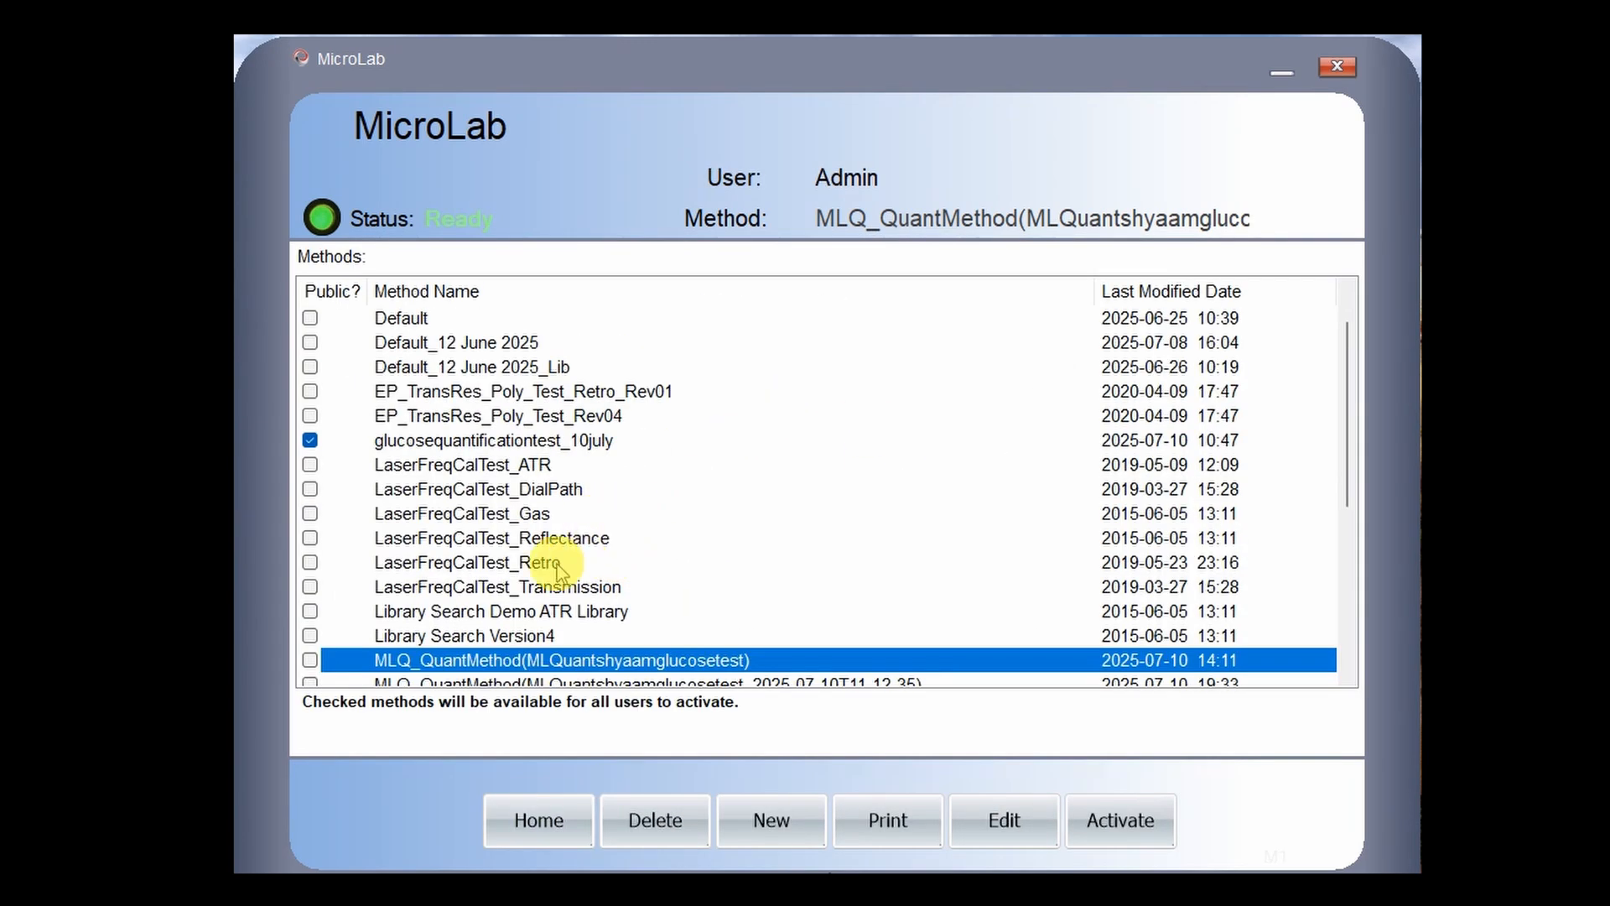
scroll(576, 621, "down", 1)
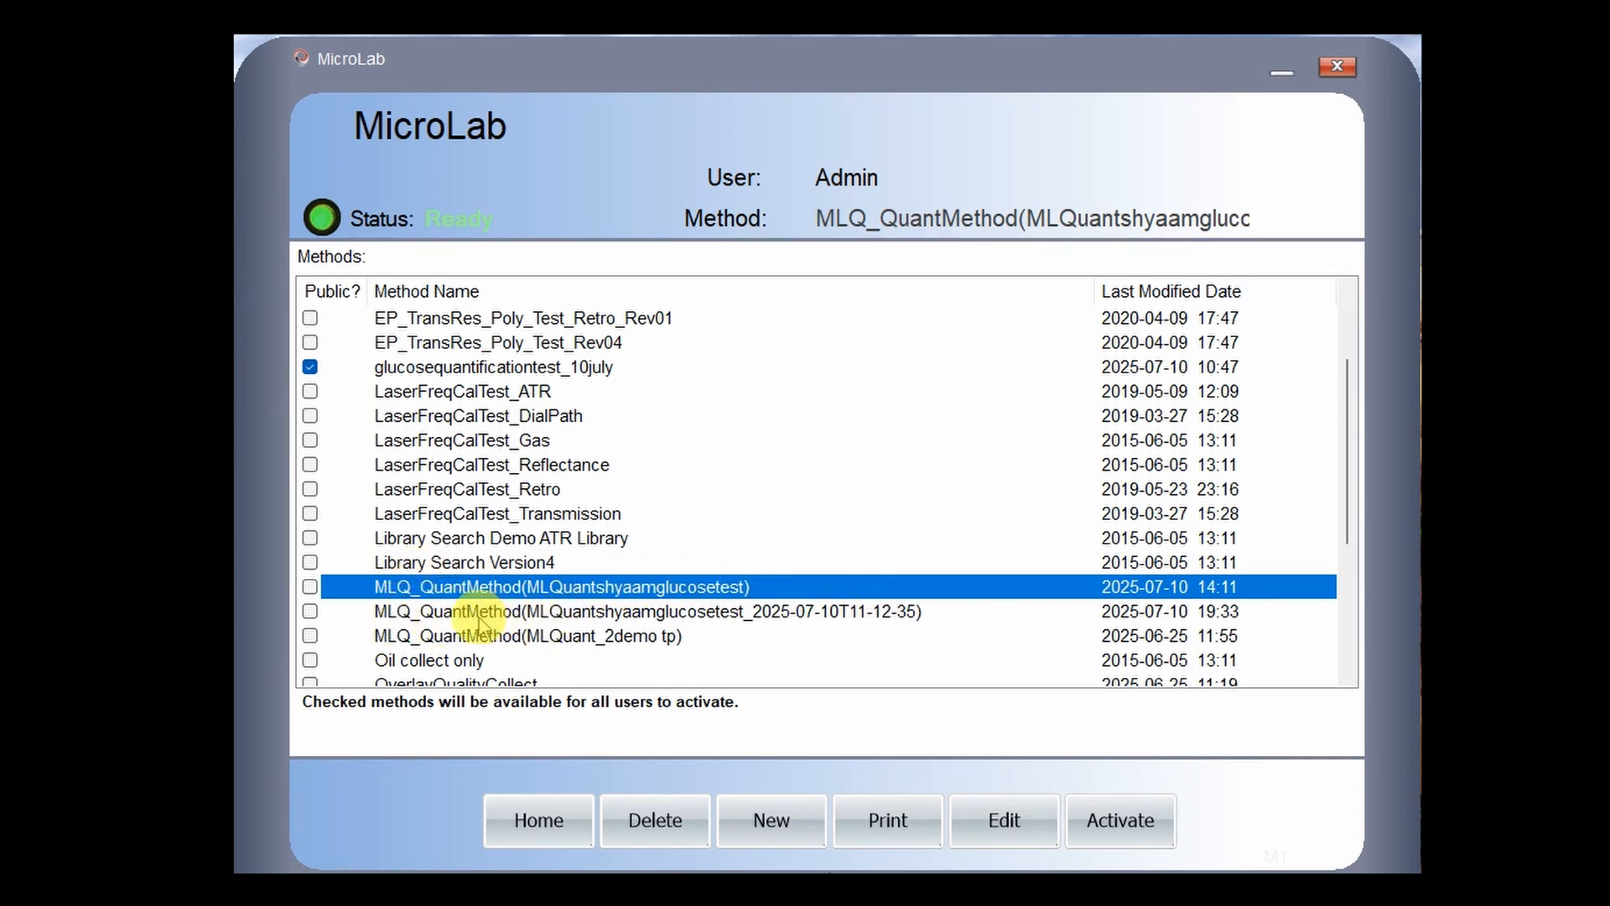
left_click(414, 614)
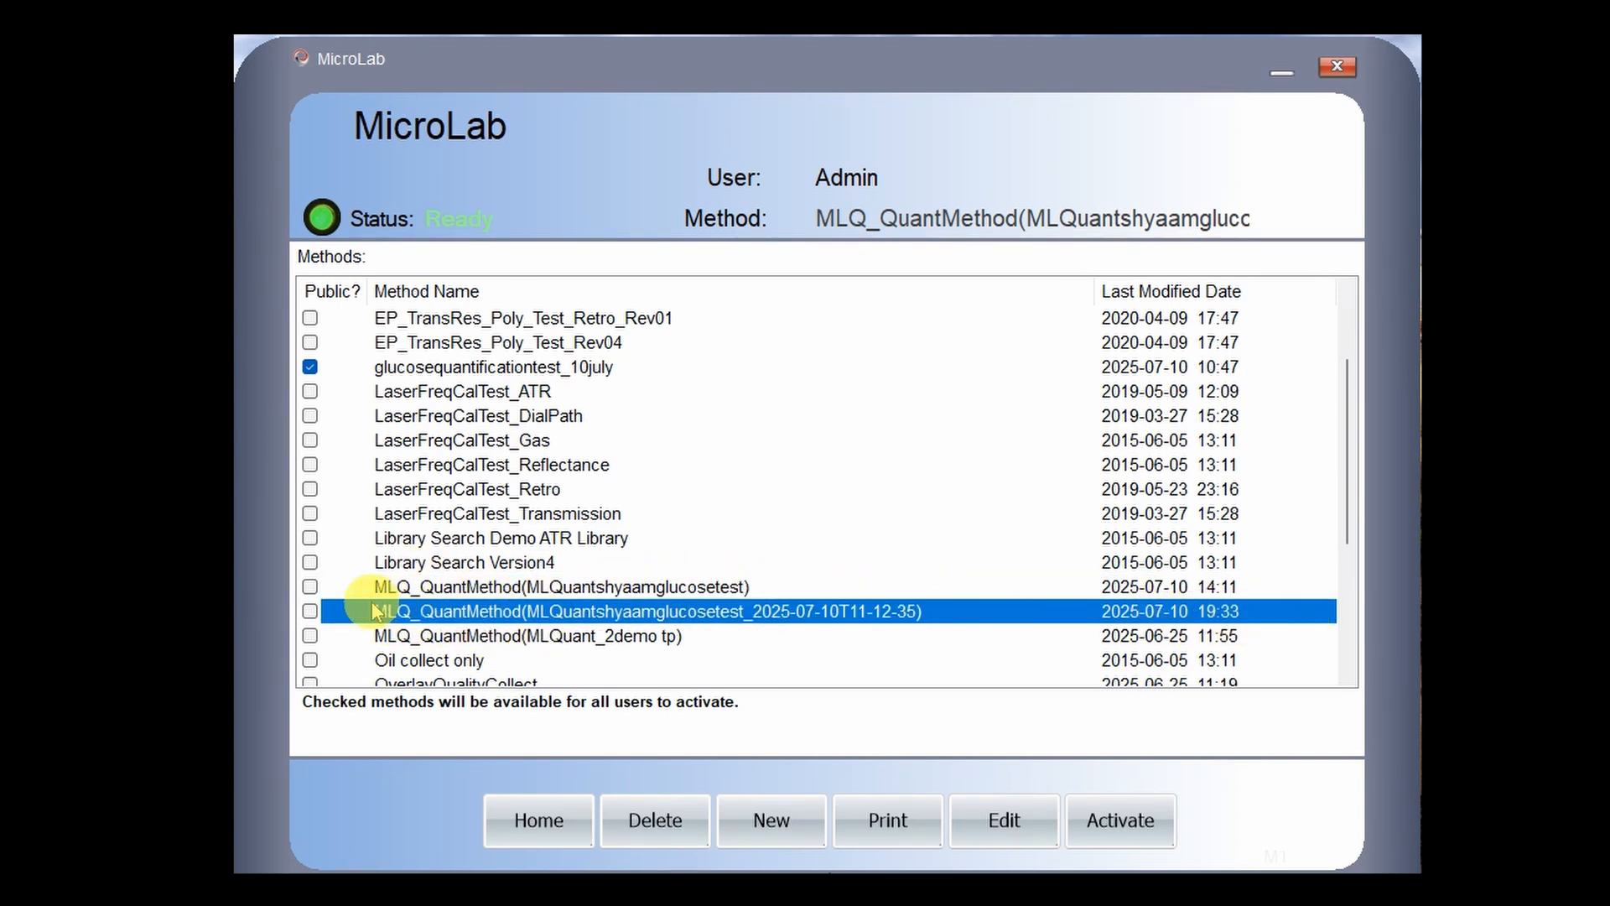
left_click(312, 613)
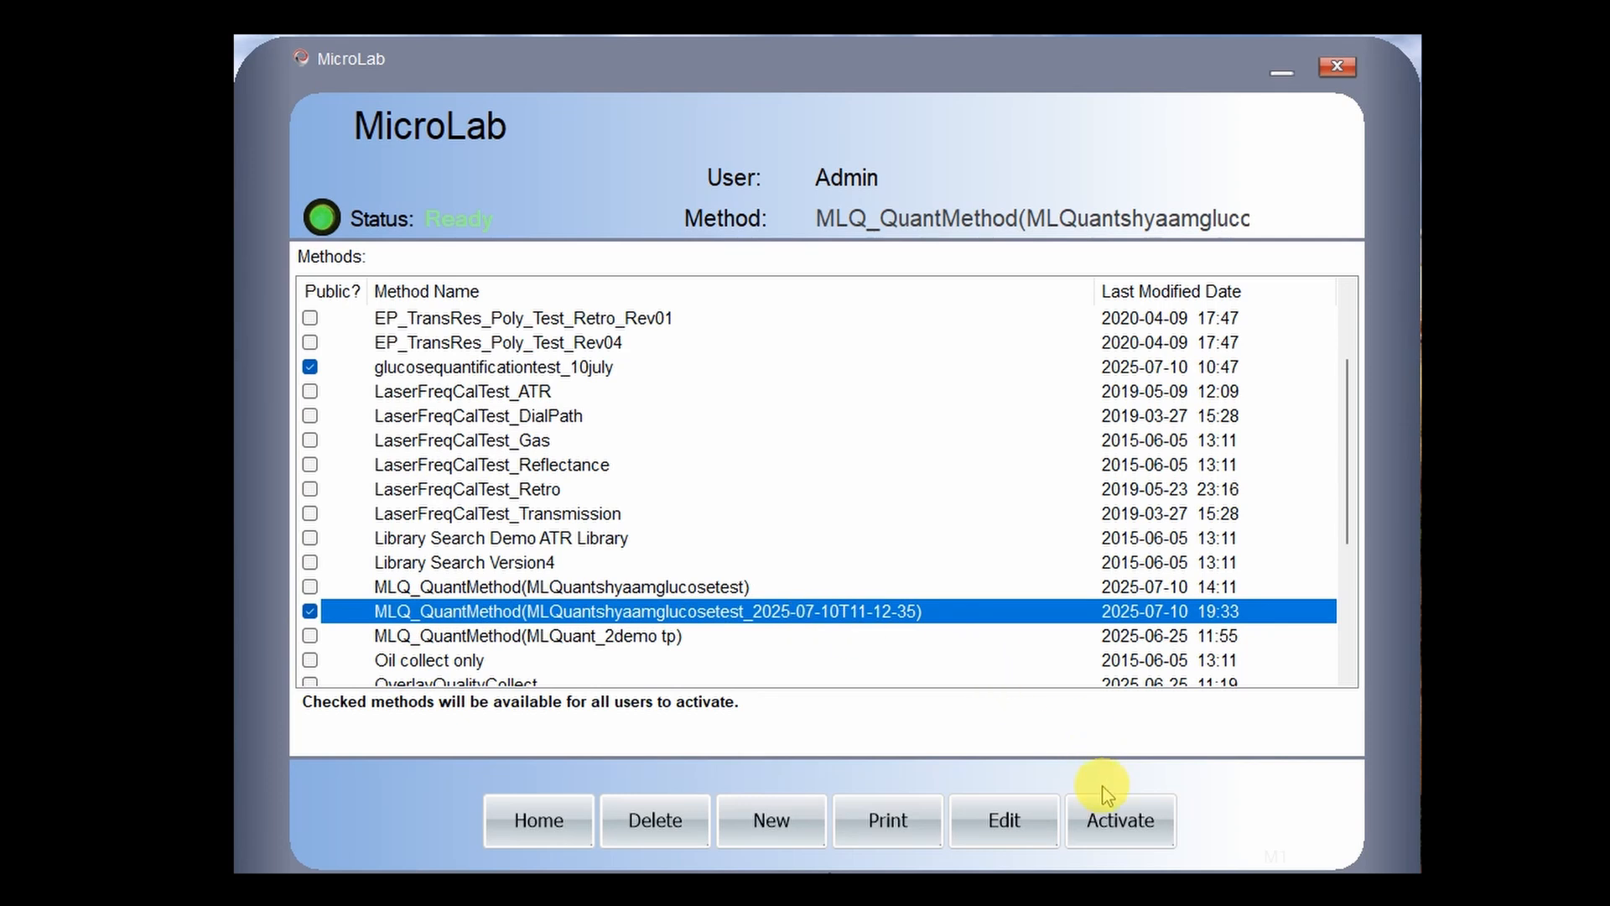
left_click(1132, 830)
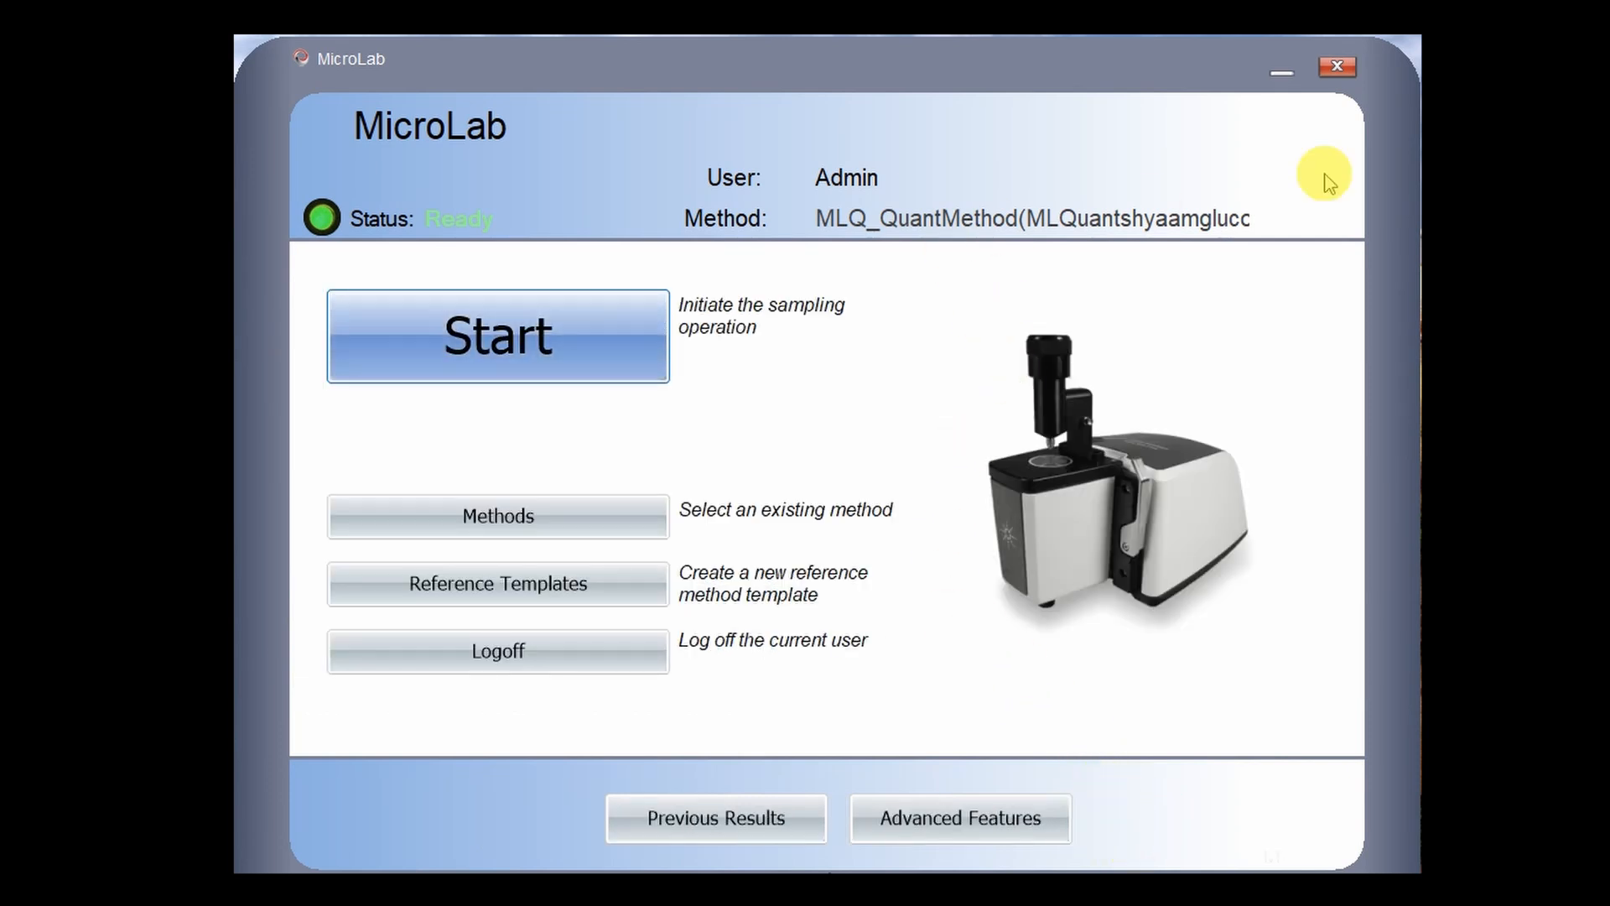
- Start a new sample measurement and continue past the crystal-cleaning step
left_click(557, 335)
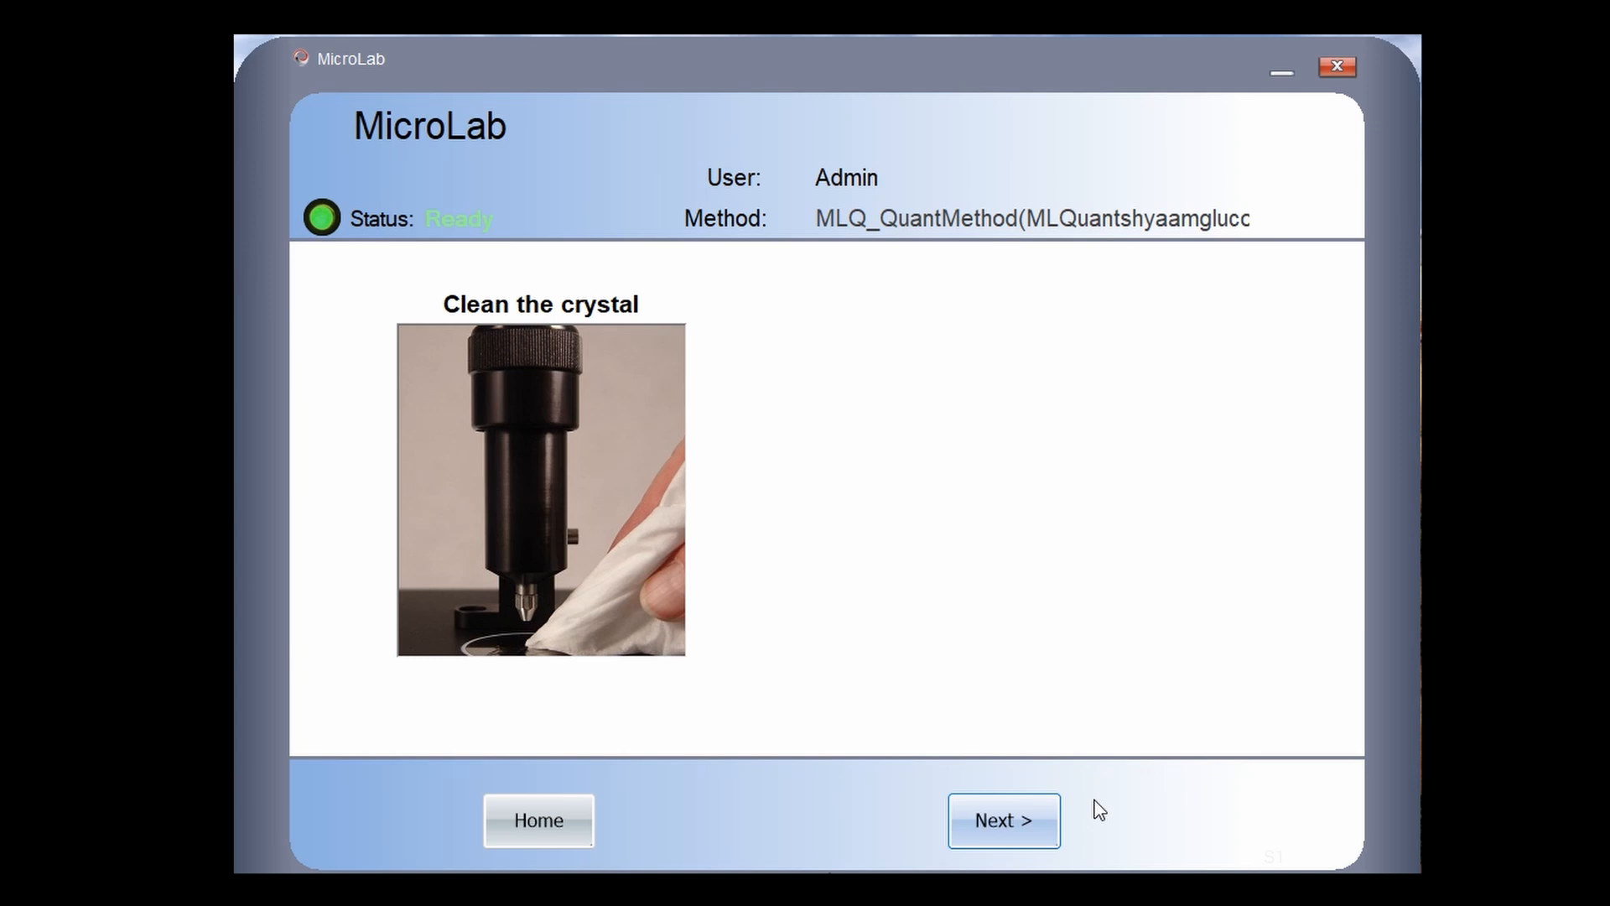
left_click(994, 820)
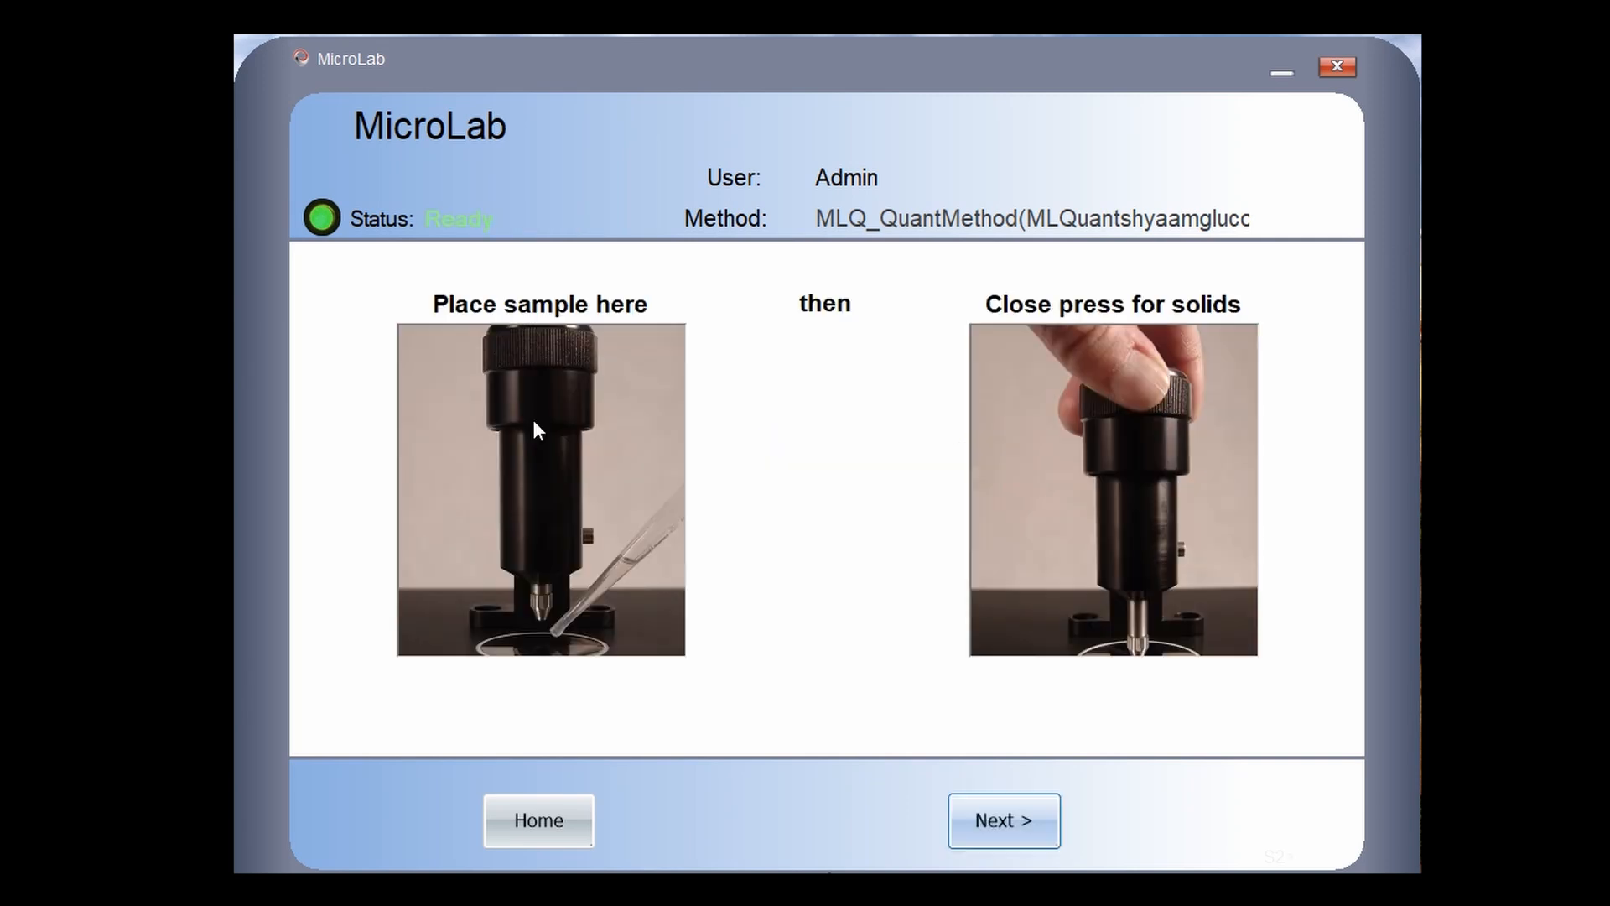
- Enter Sample ID 'sam' and start collecting the sample spectrum
left_click(998, 821)
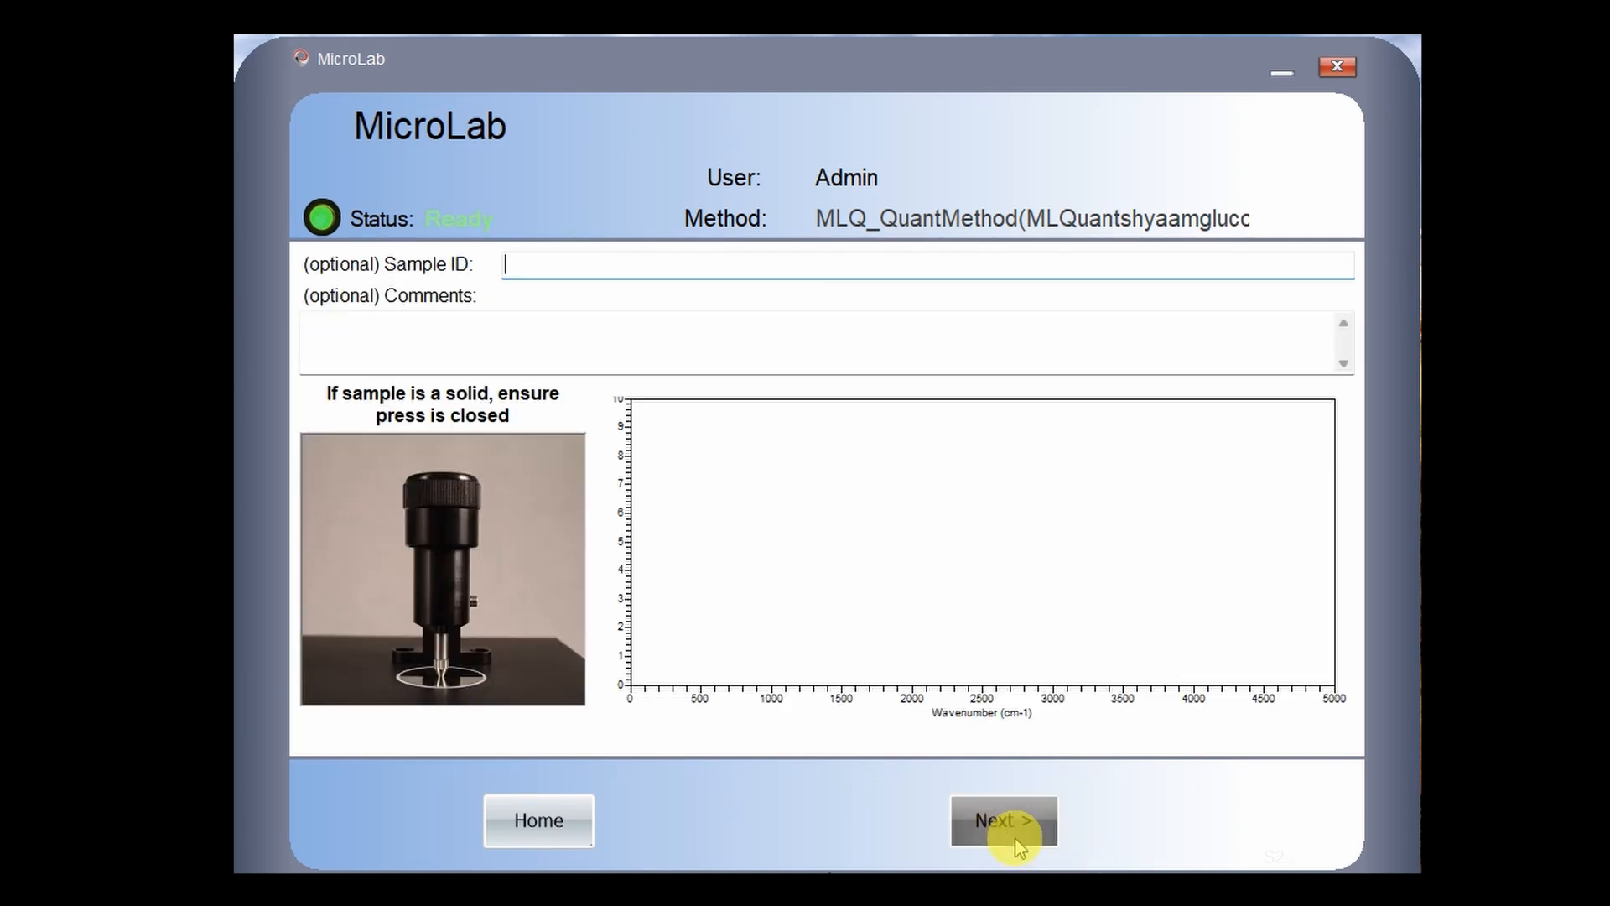
type("S")
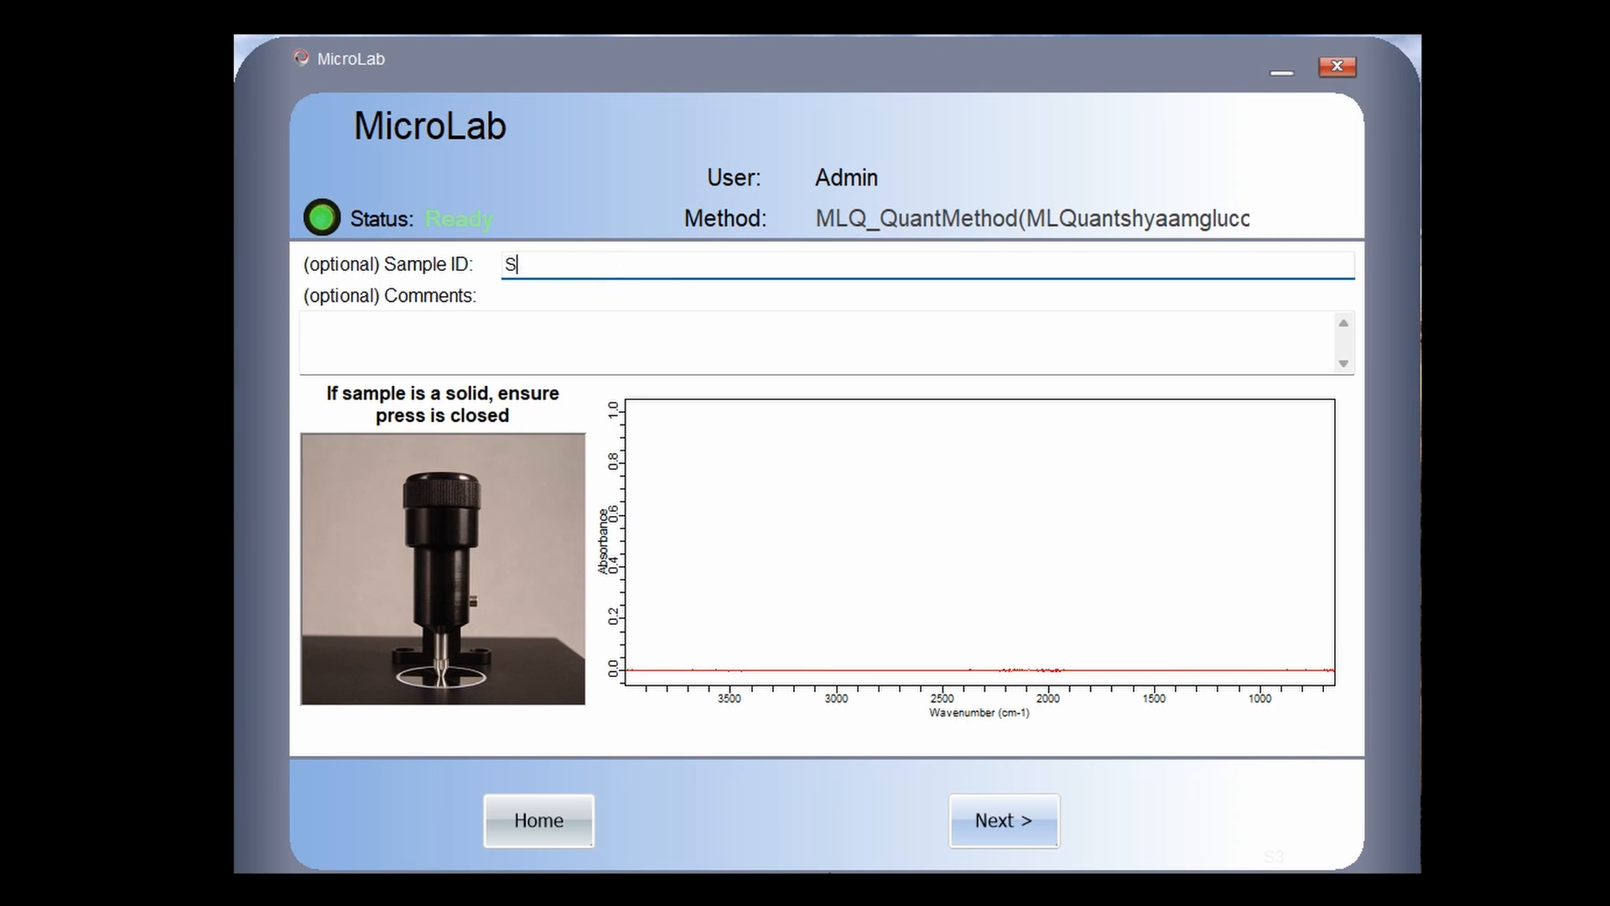
type("A")
key("BackSpace")
key("BackSpace")
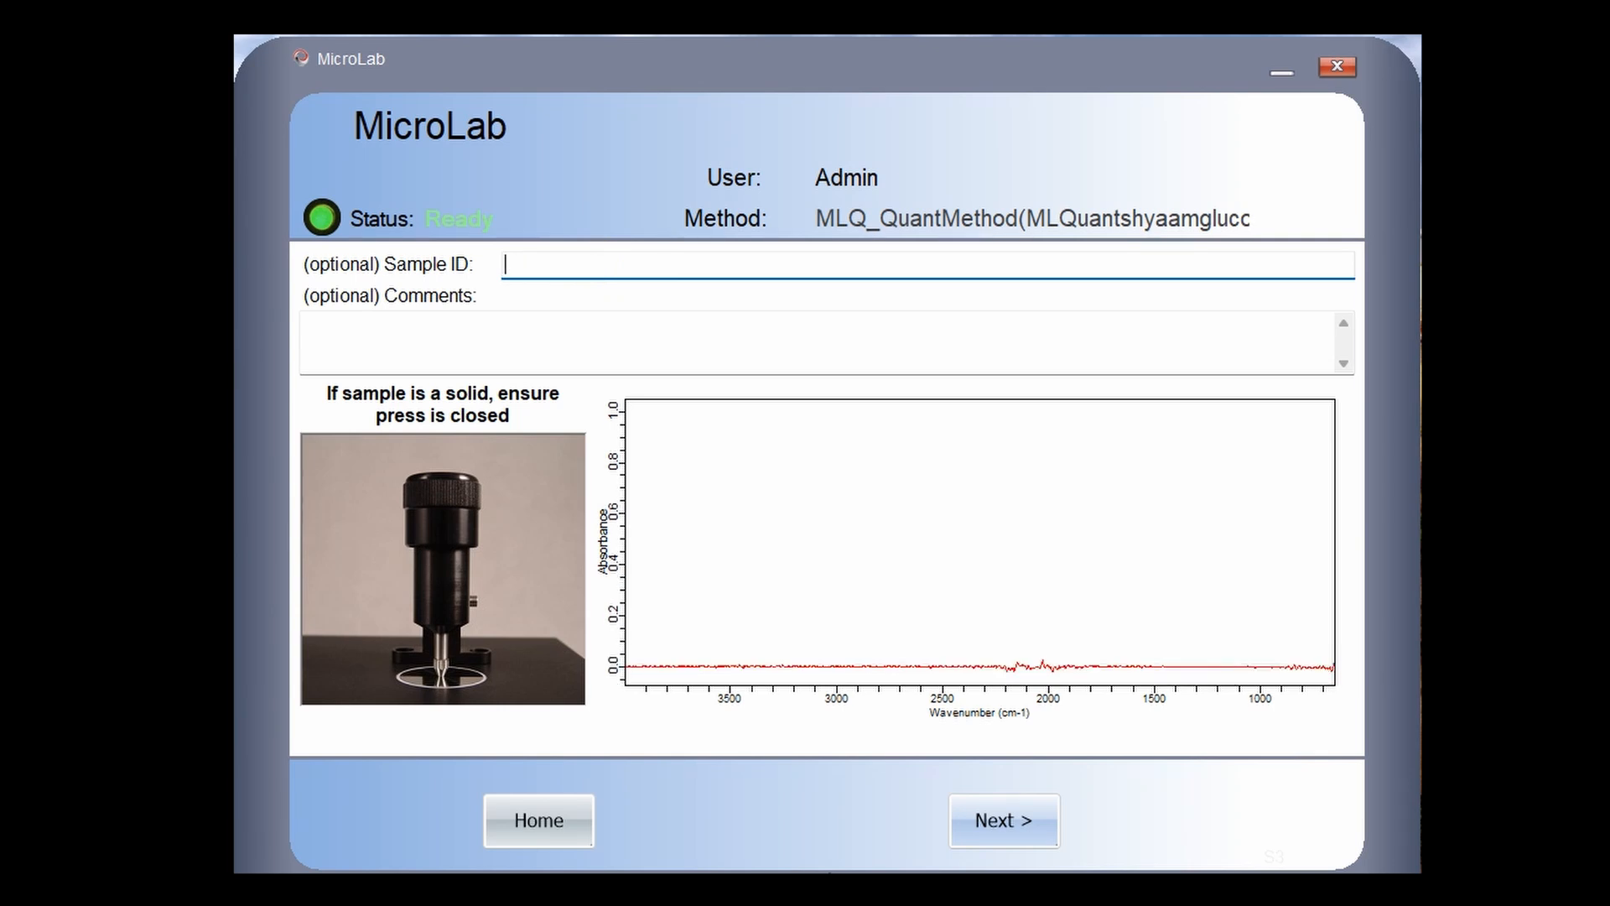
type("sam")
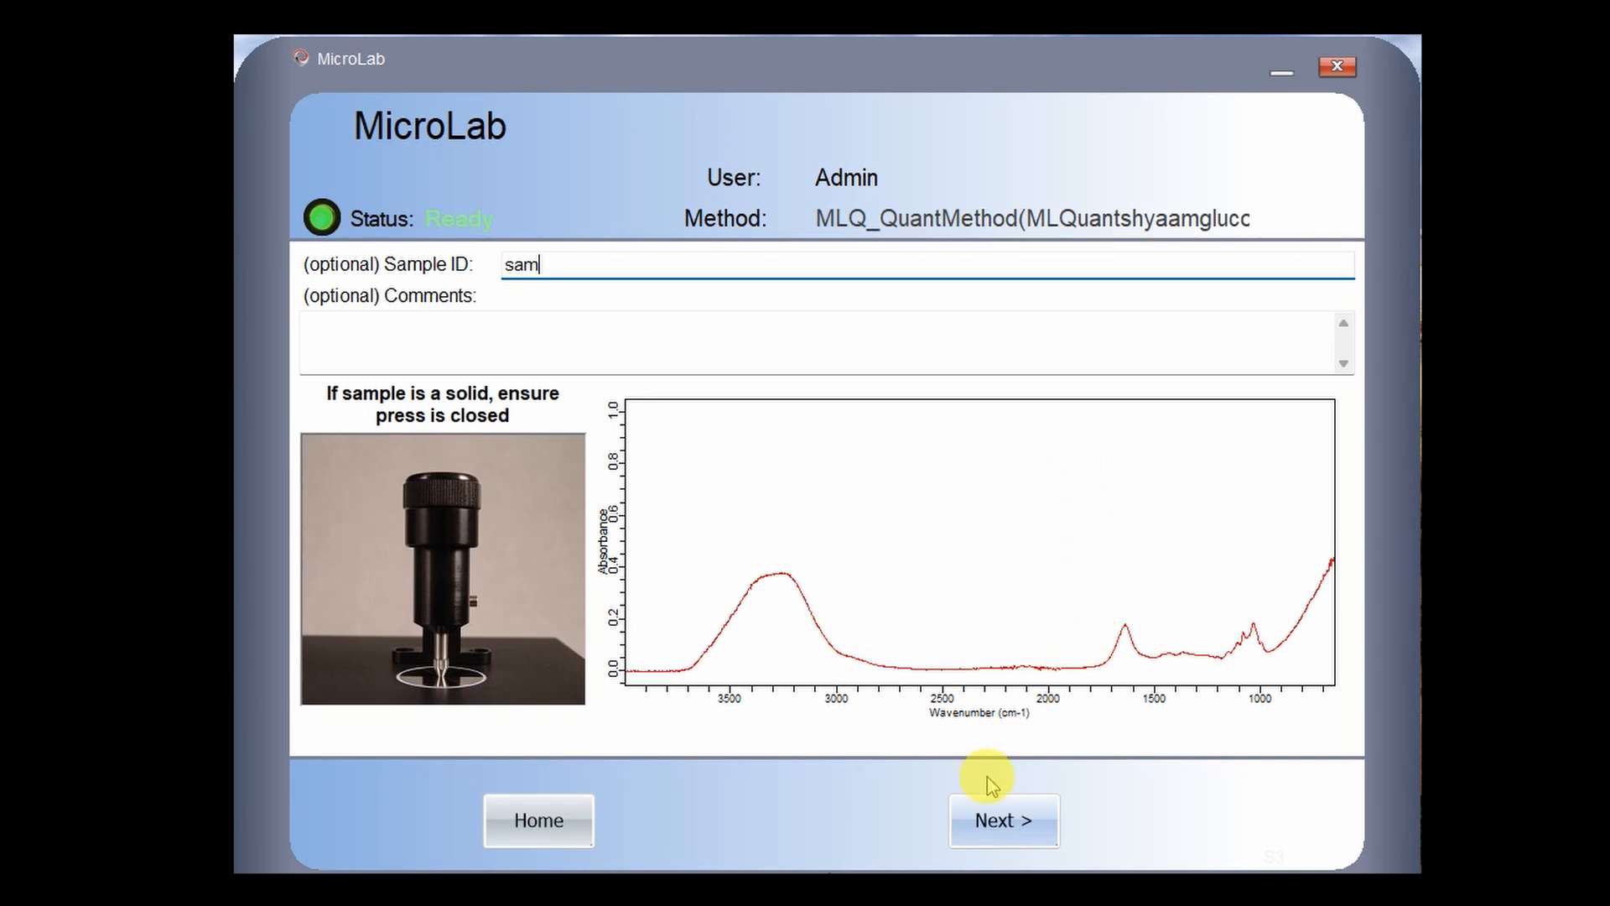
left_click(1004, 815)
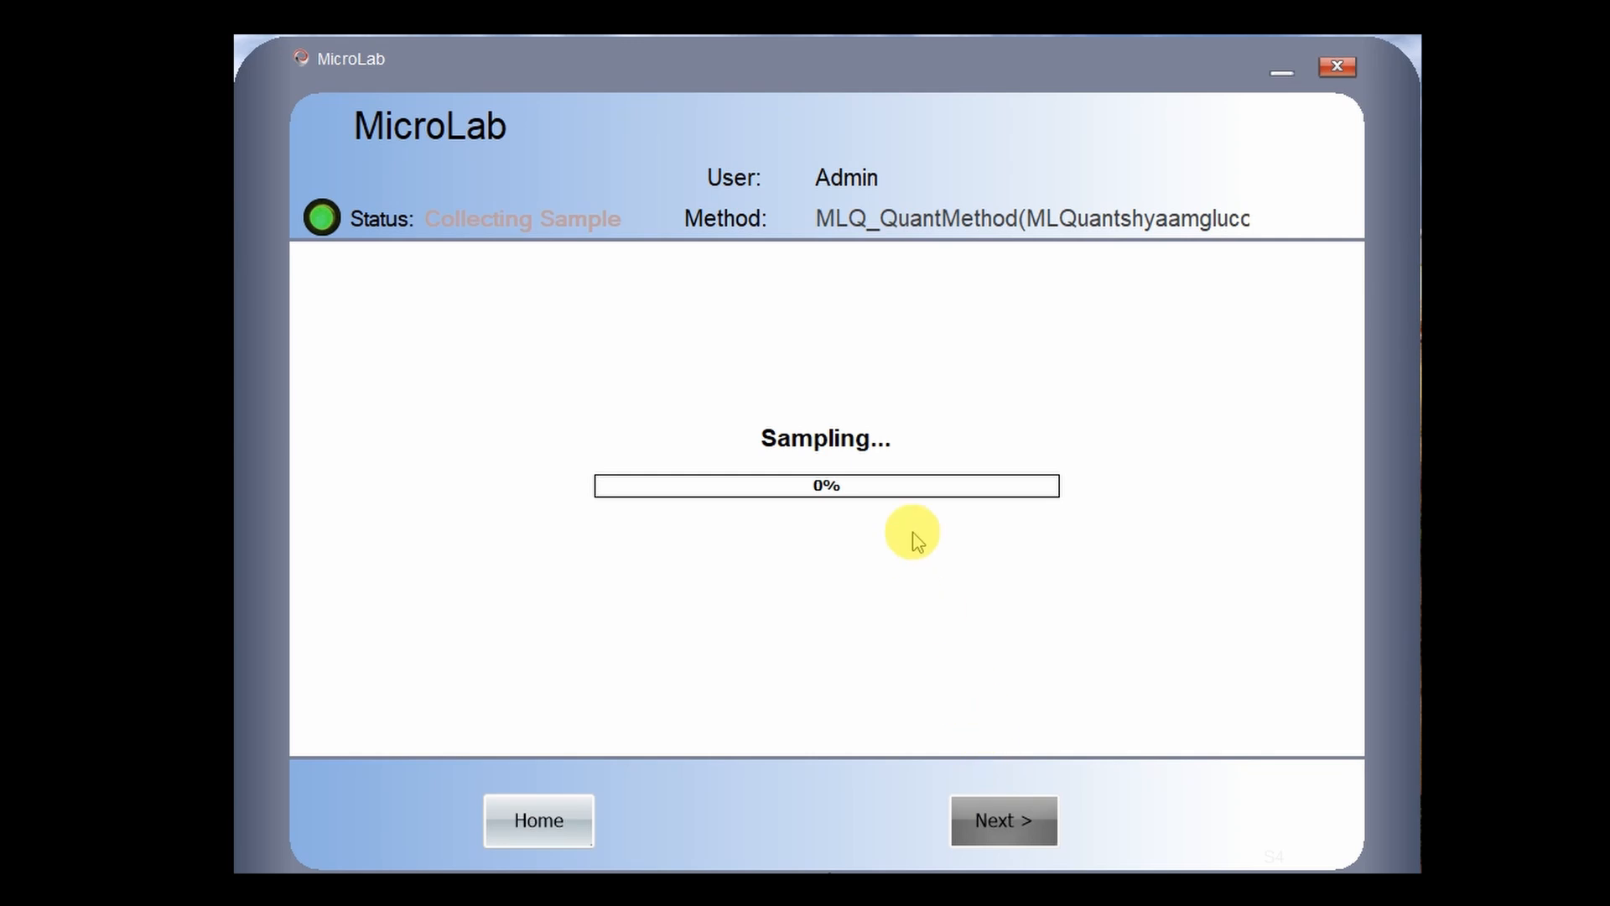